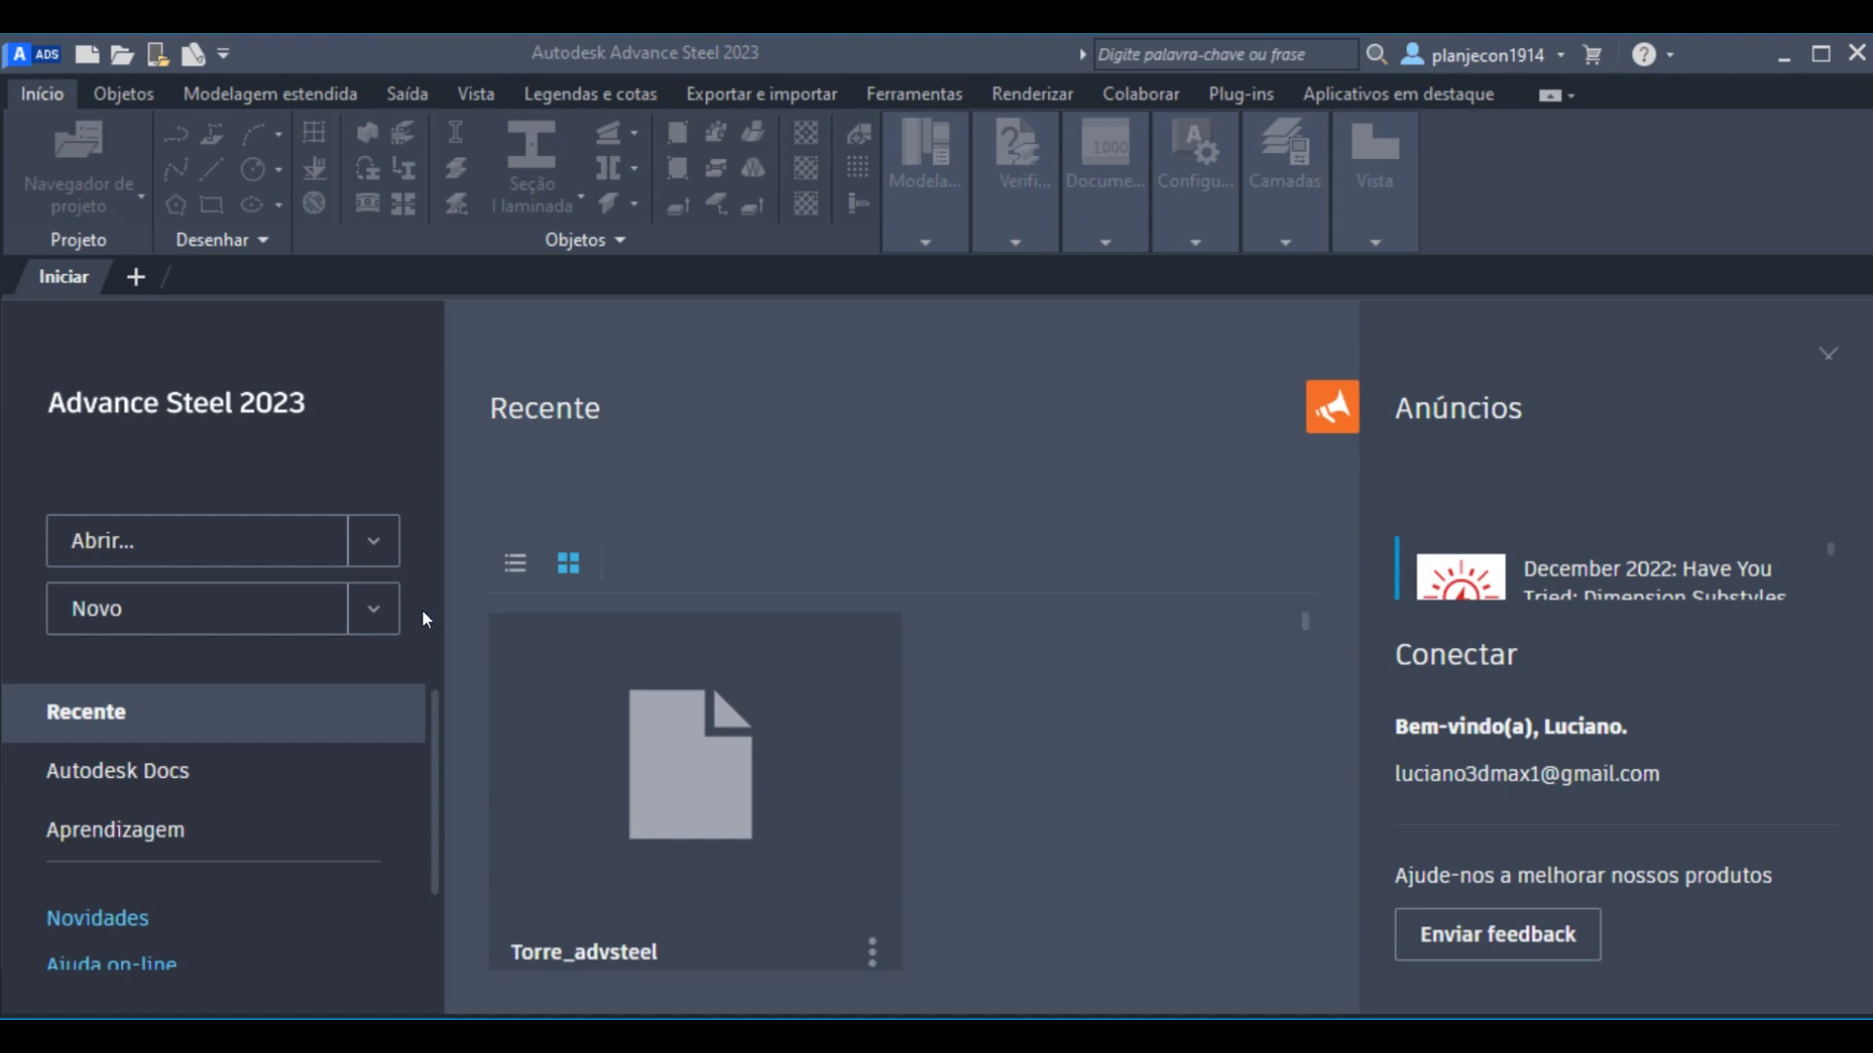
# - Create a new drawing and save it as TORRE.dwg in the Documentos folder
pyautogui.click(89, 613)
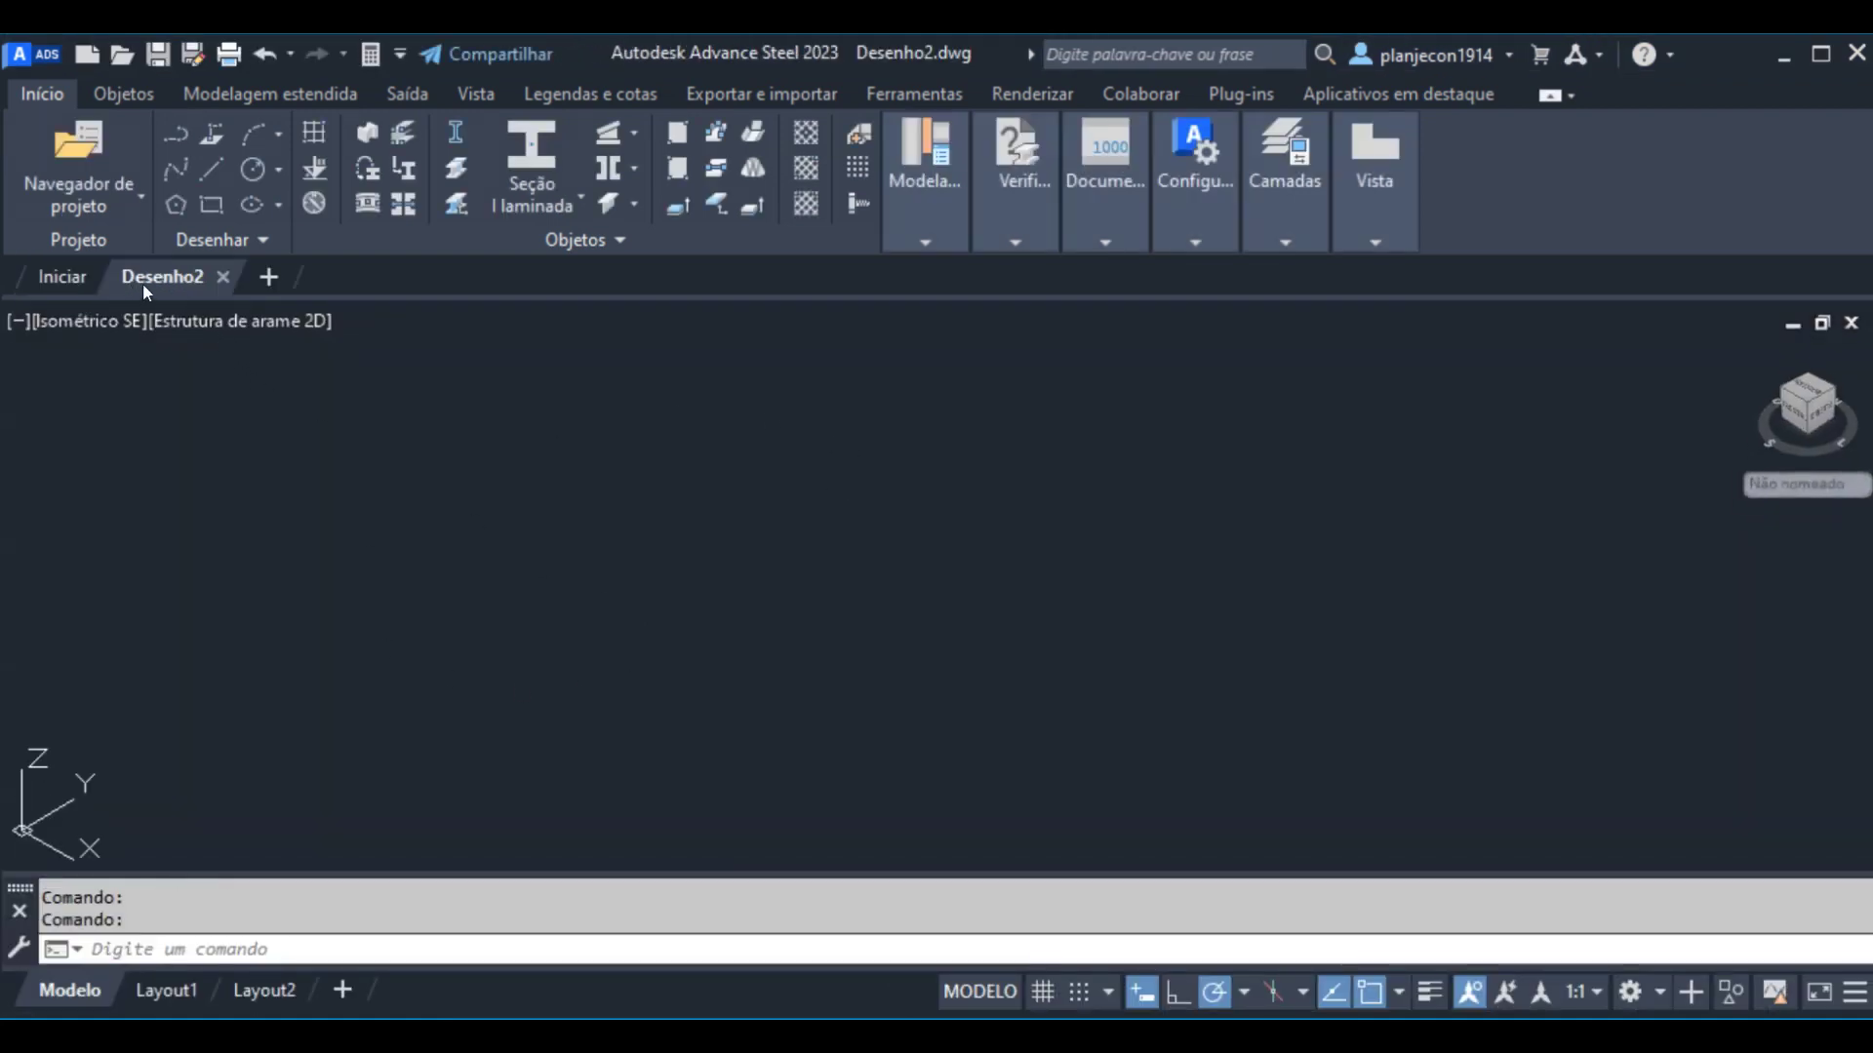
pyautogui.moveTo(143, 283)
pyautogui.click(158, 53)
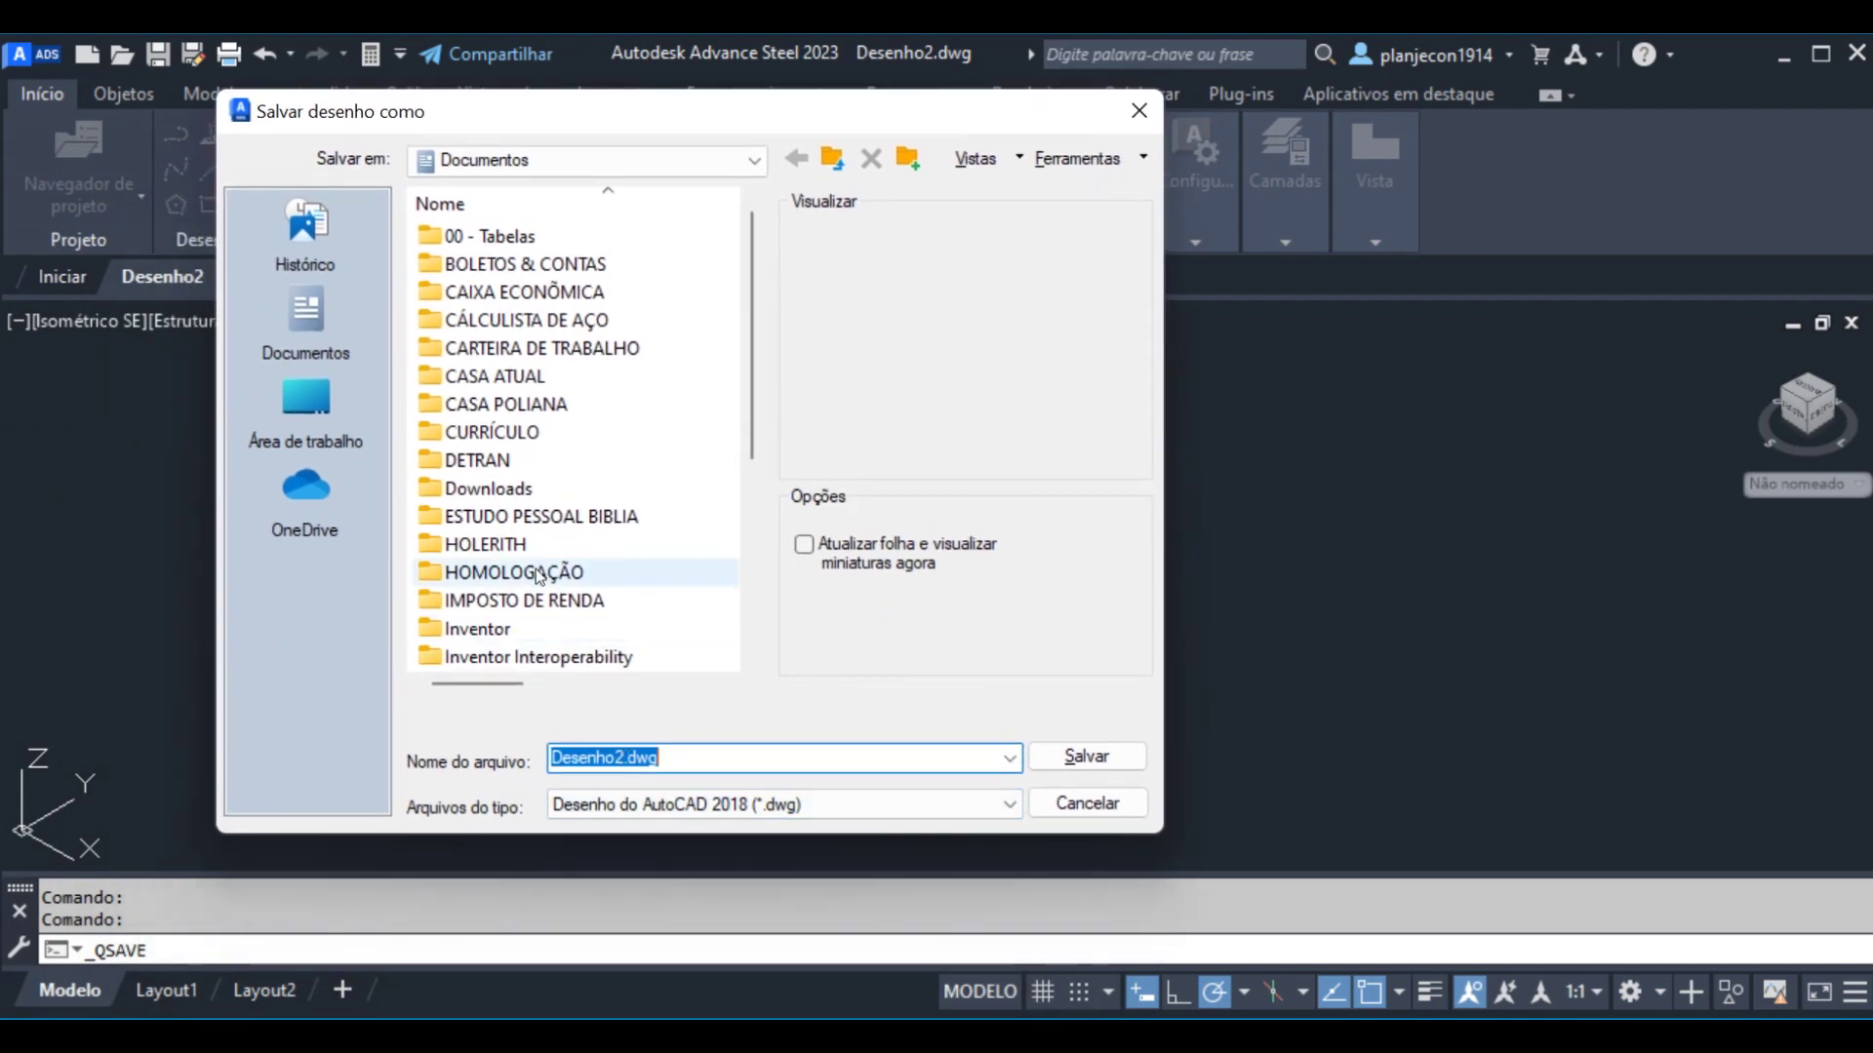
pyautogui.moveTo(630, 759); pyautogui.dragTo(489, 774)
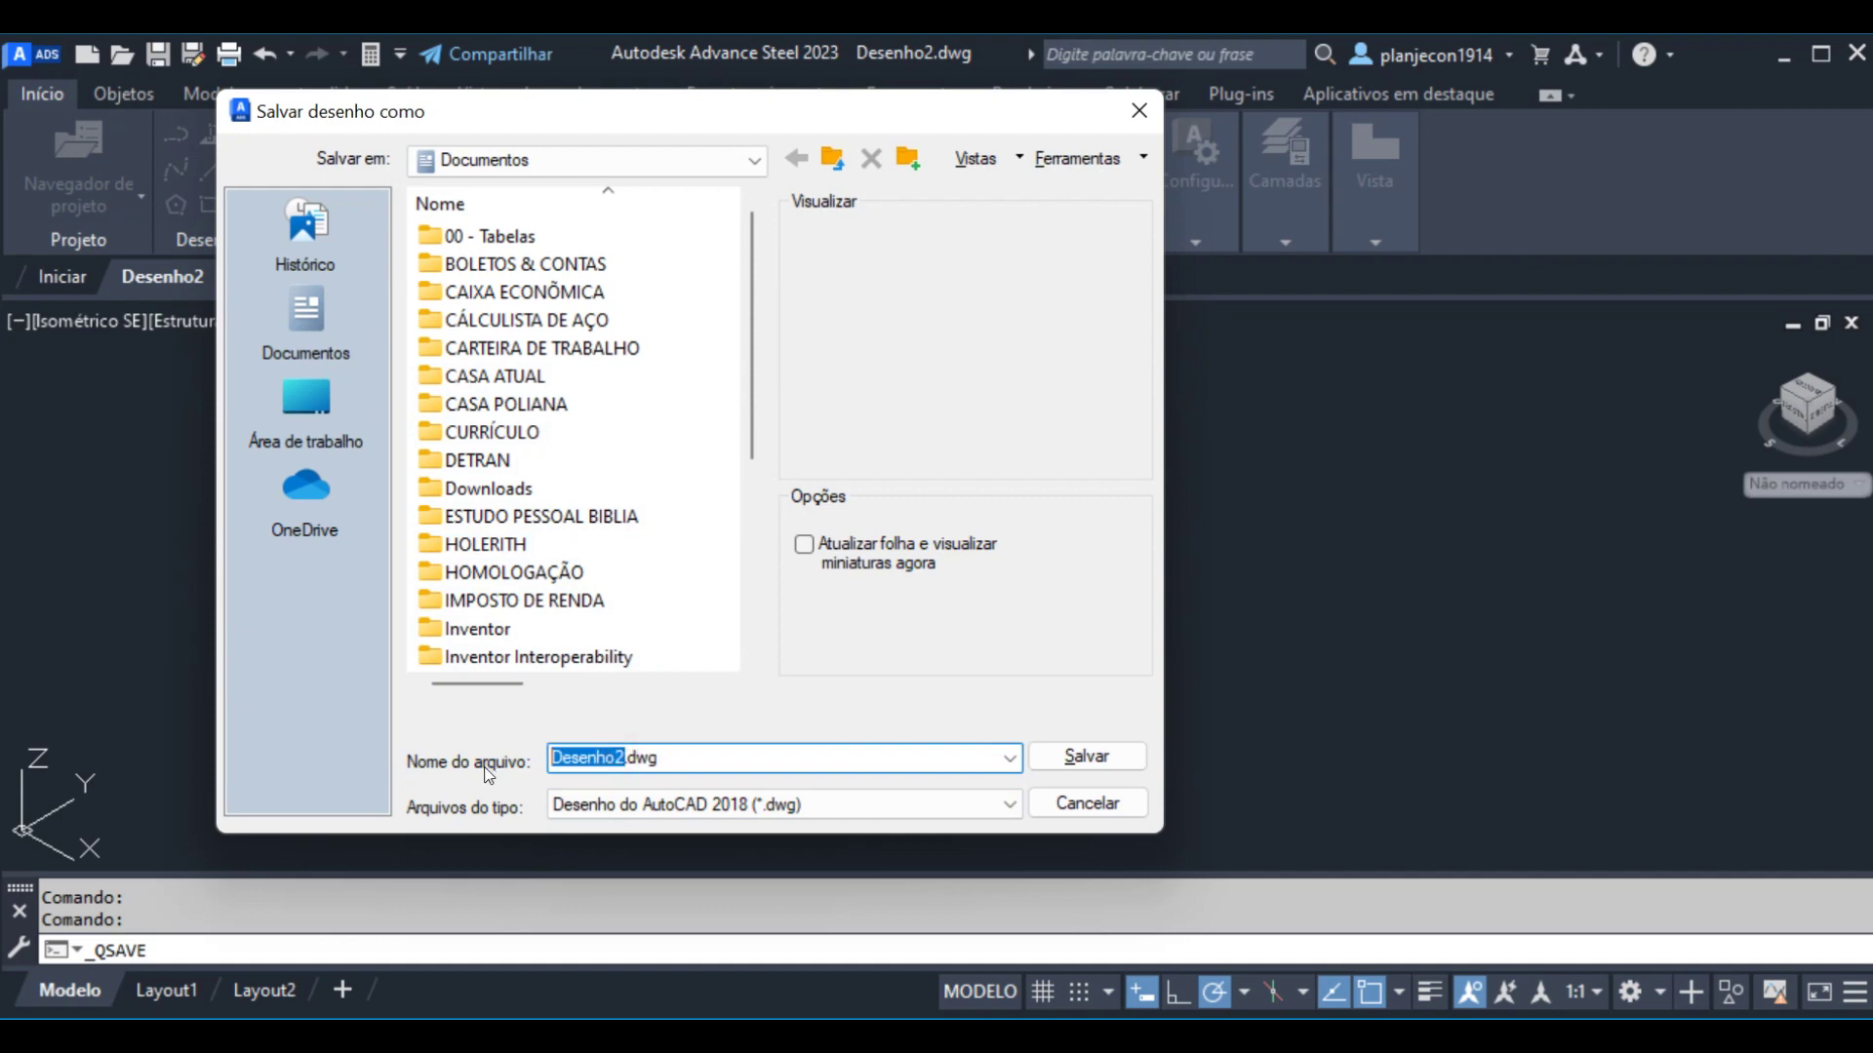
pyautogui.write('torre')
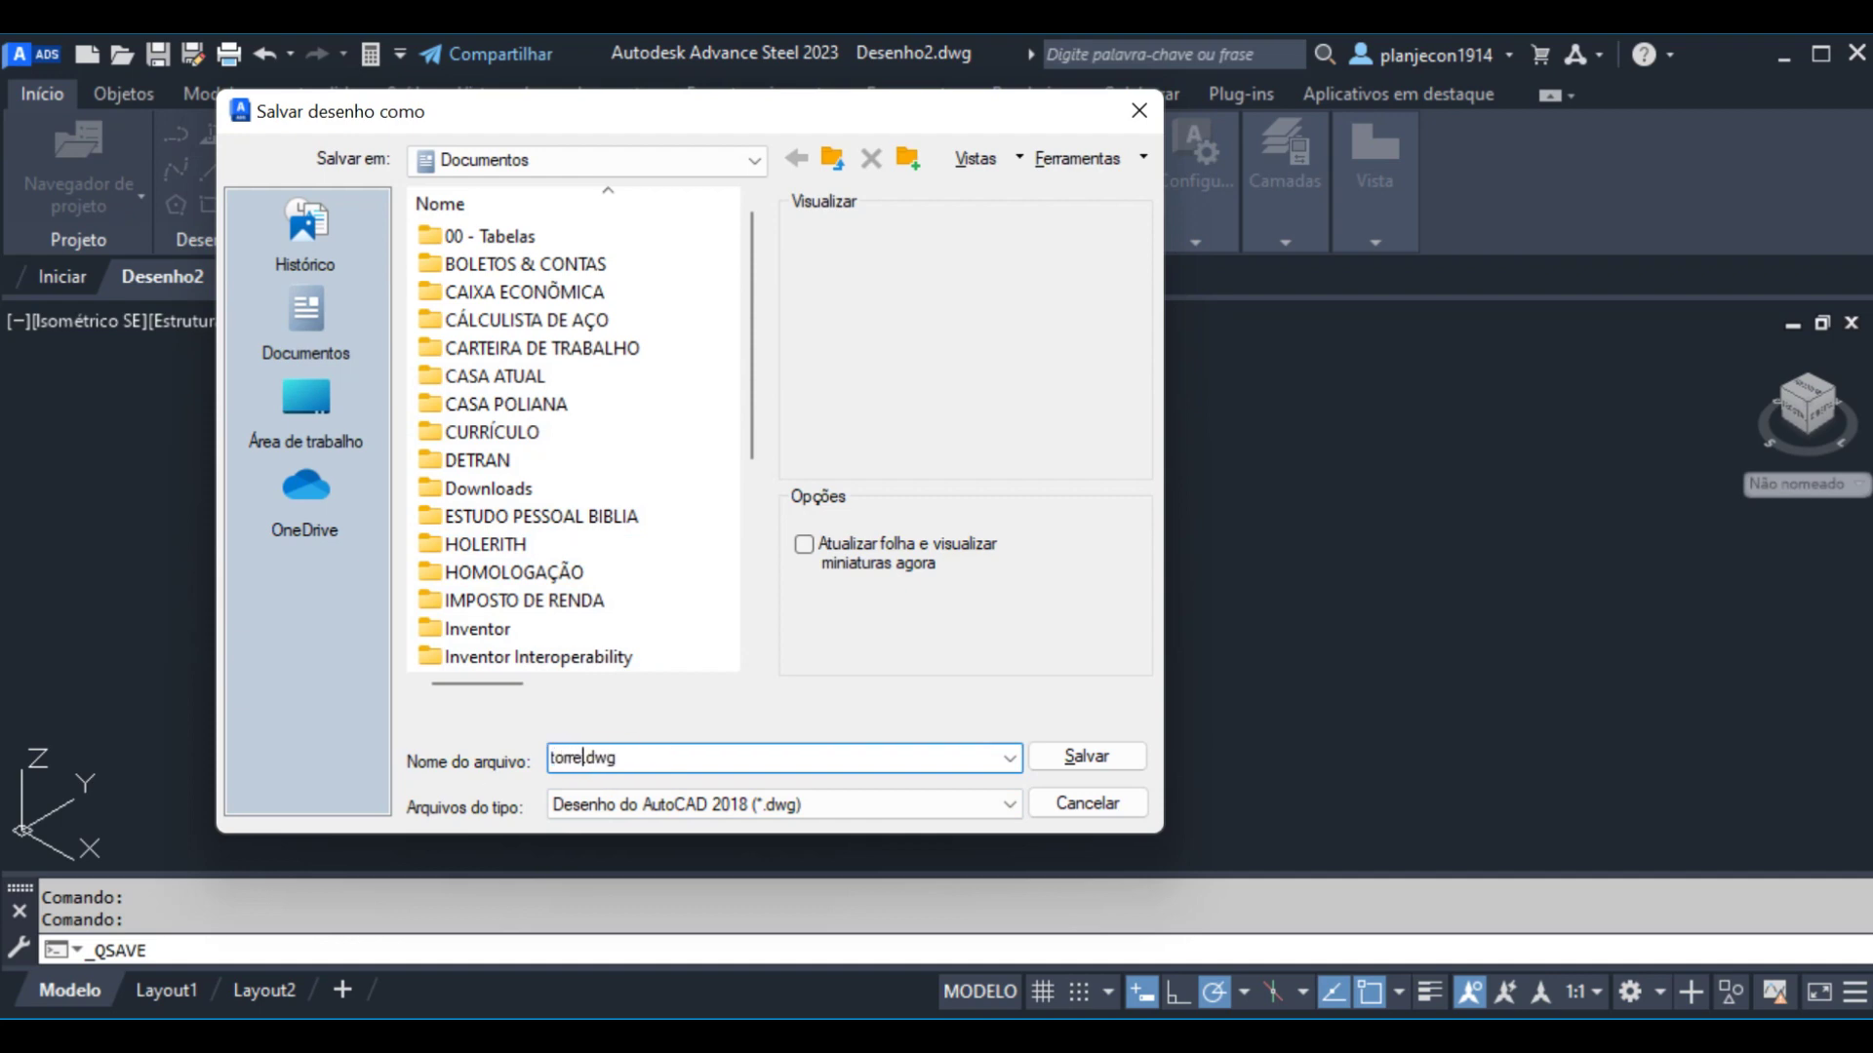
pyautogui.press('BackSpace')
pyautogui.press('BackSpace')
pyautogui.press('BackSpace')
pyautogui.press('BackSpace')
pyautogui.press('BackSpace')
pyautogui.write('TORRE')
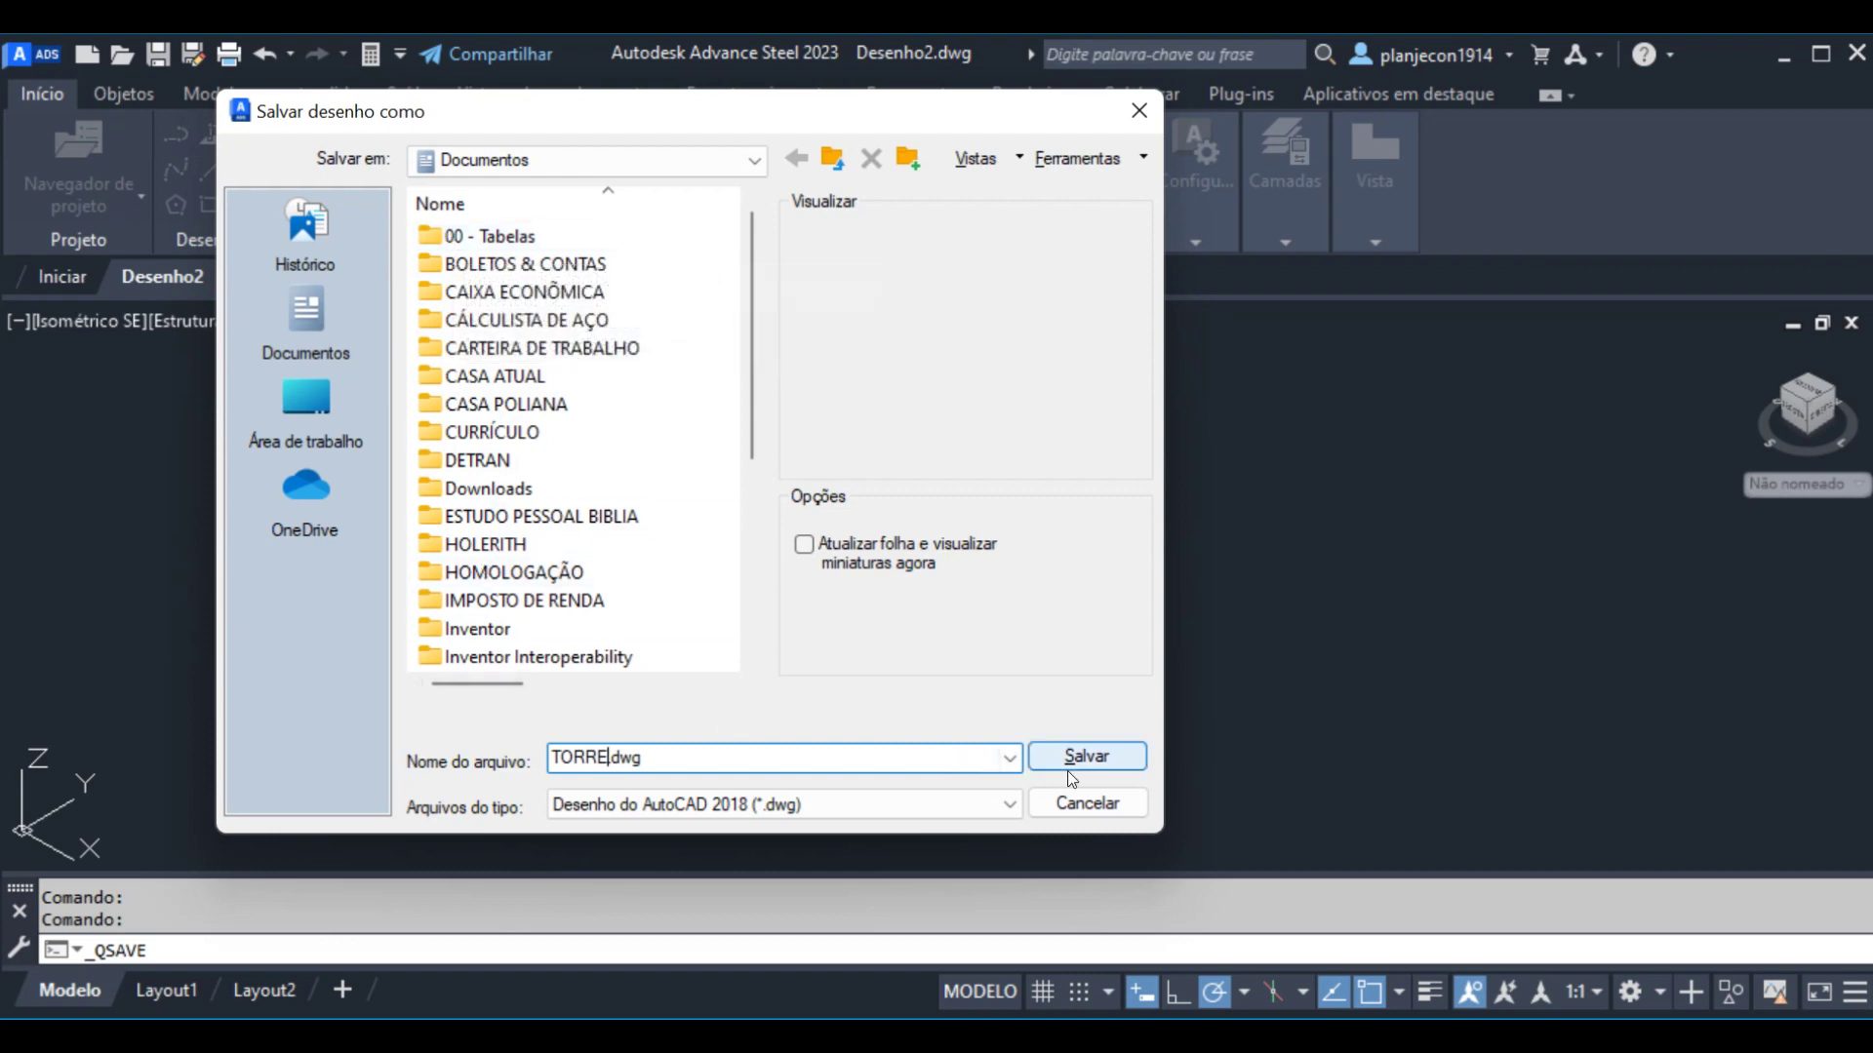
pyautogui.click(1100, 759)
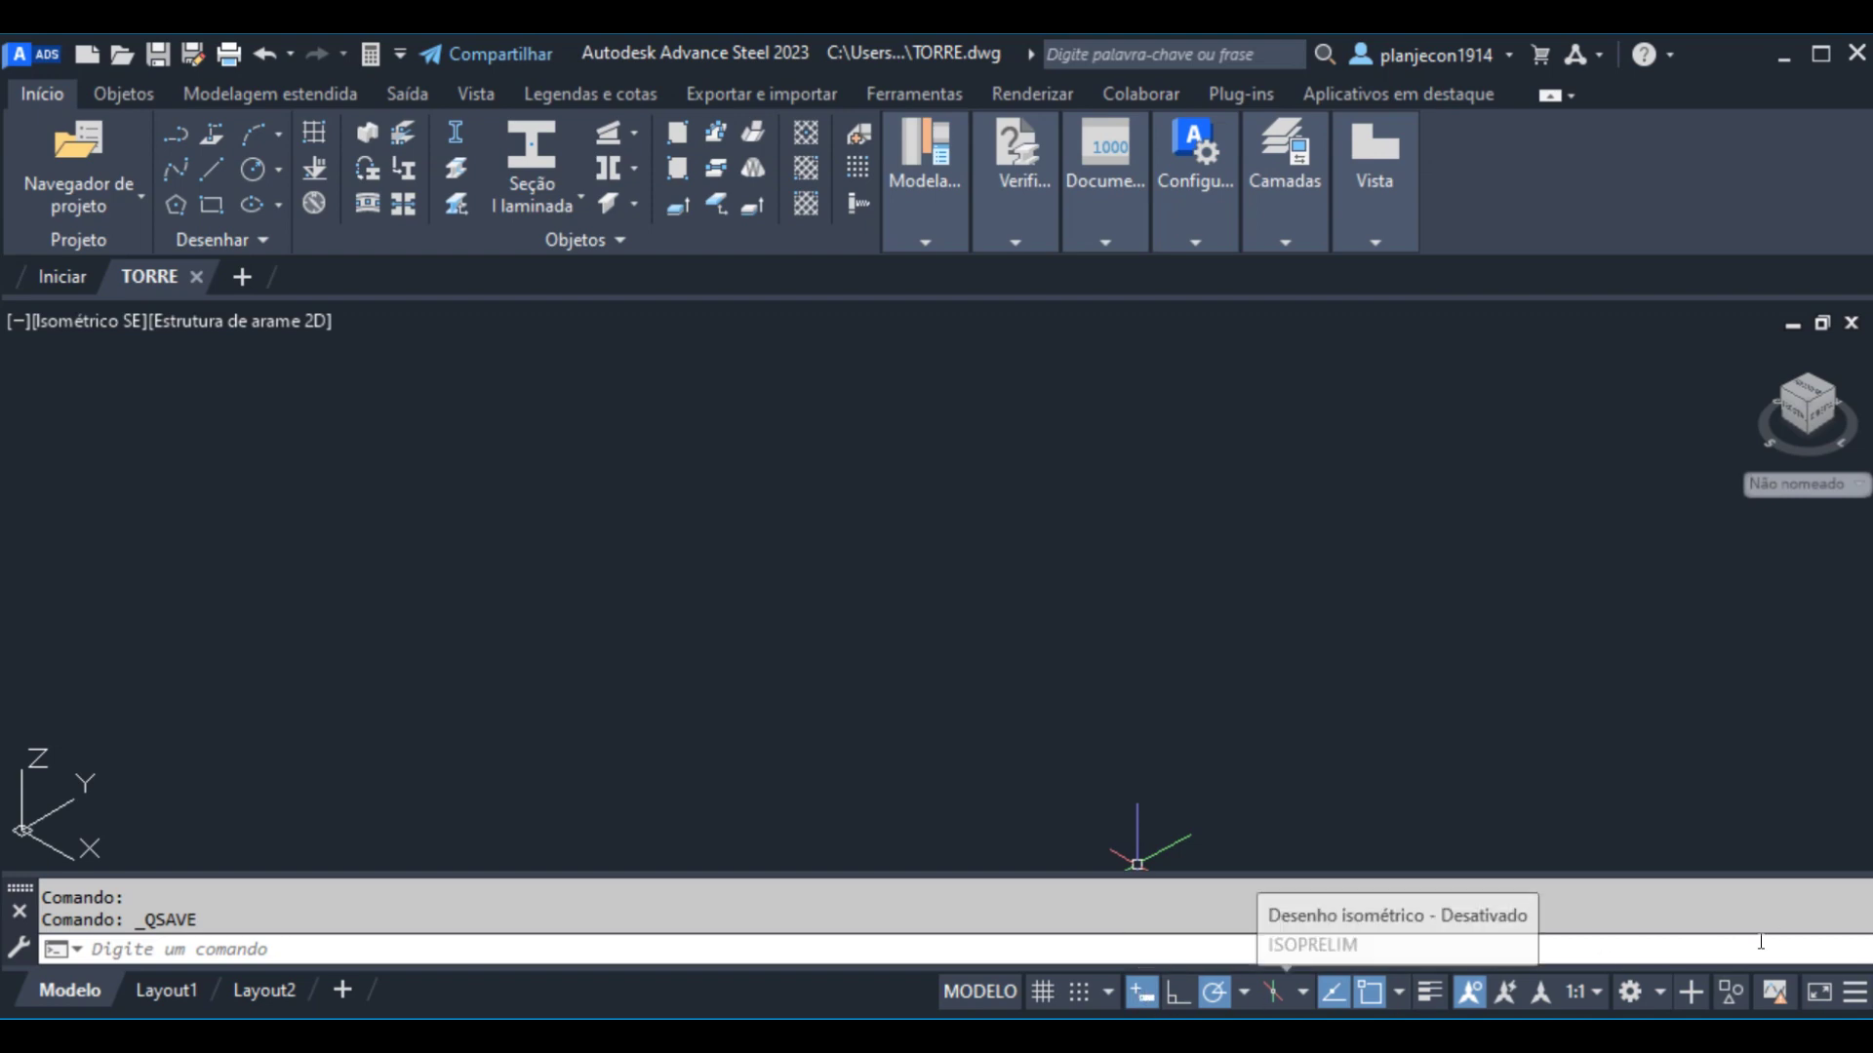
pyautogui.click(1858, 995)
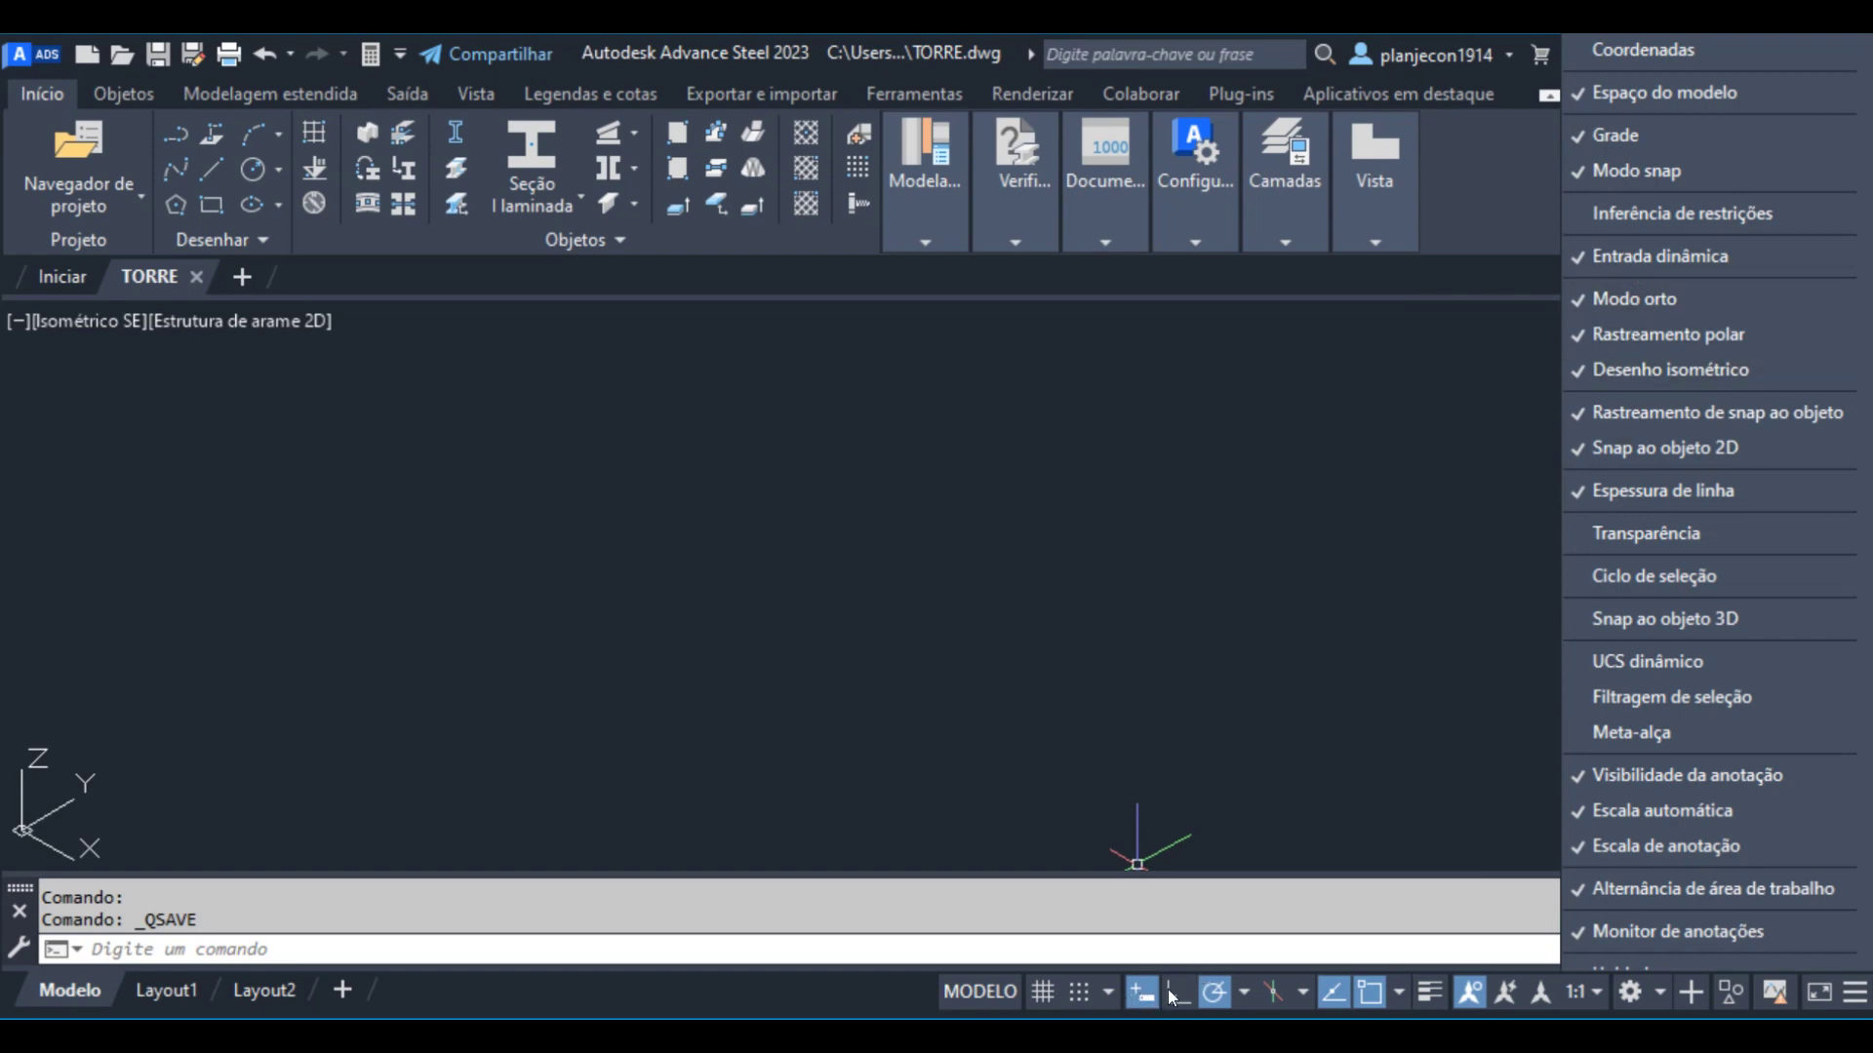
pyautogui.click(1109, 621)
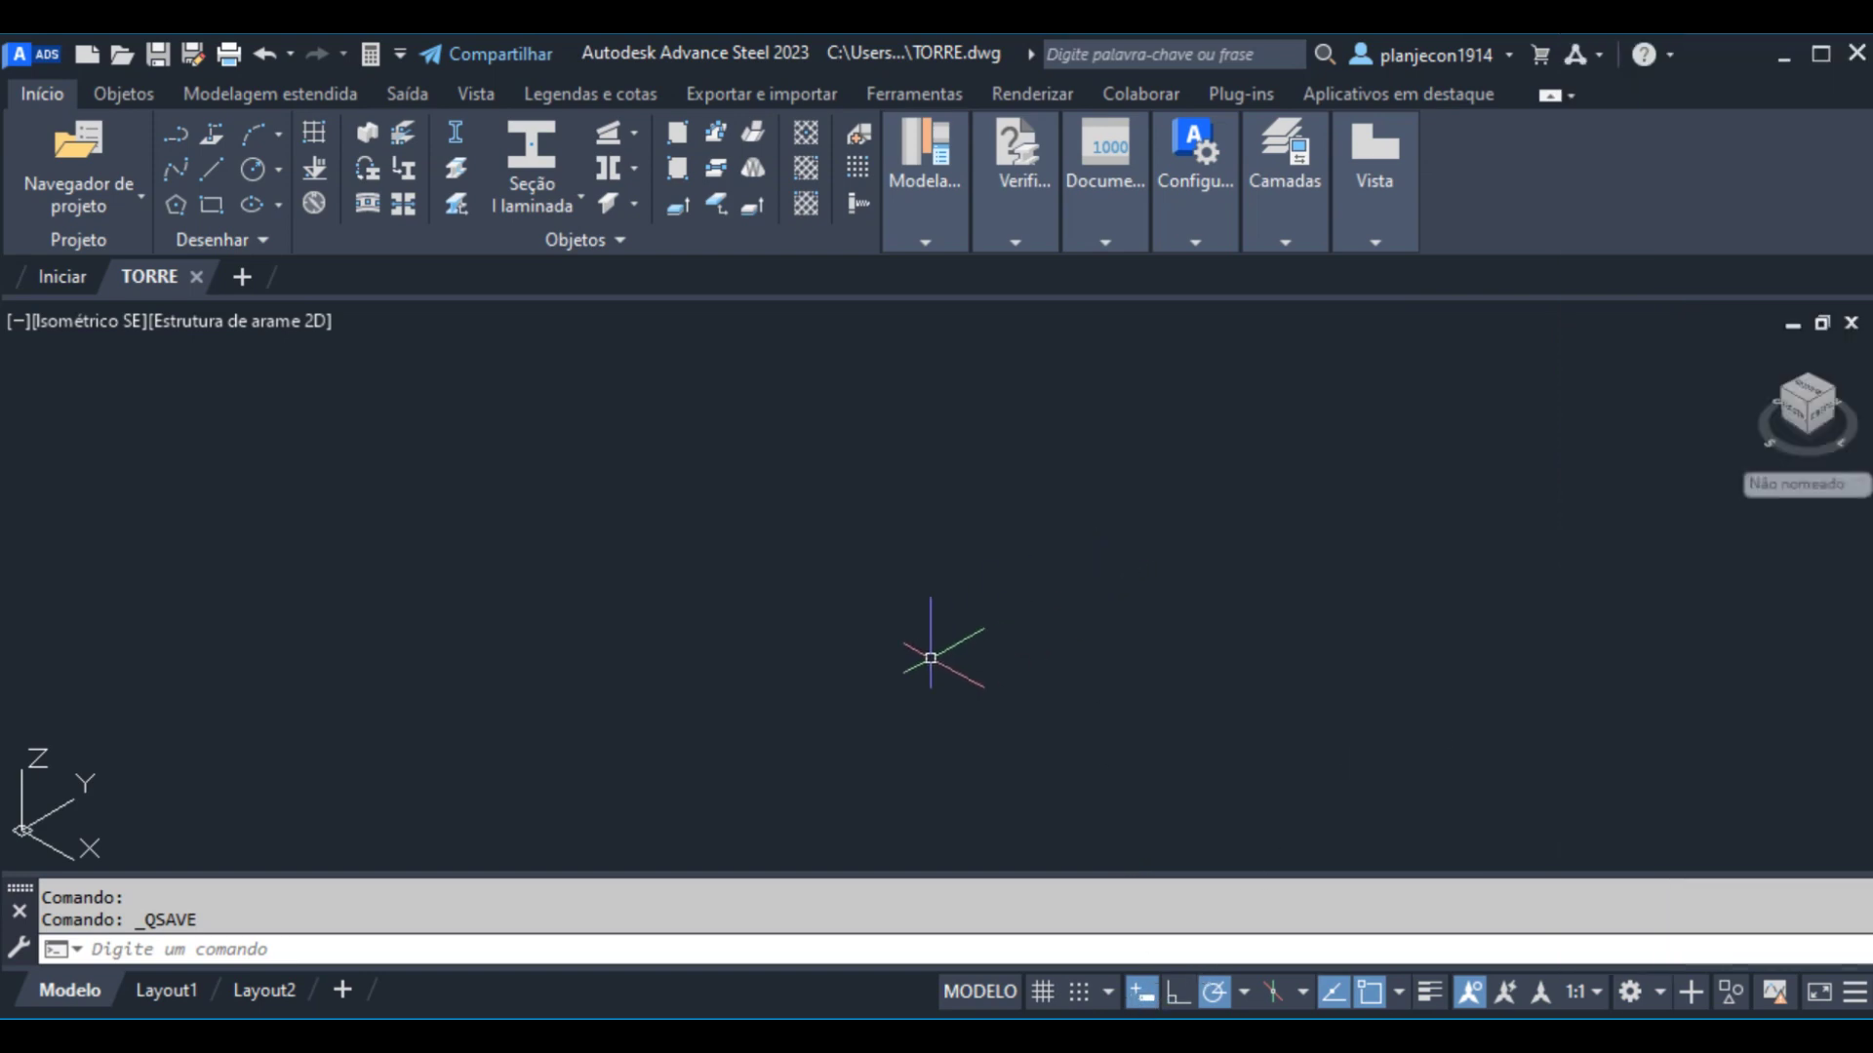
pyautogui.click(1137, 990)
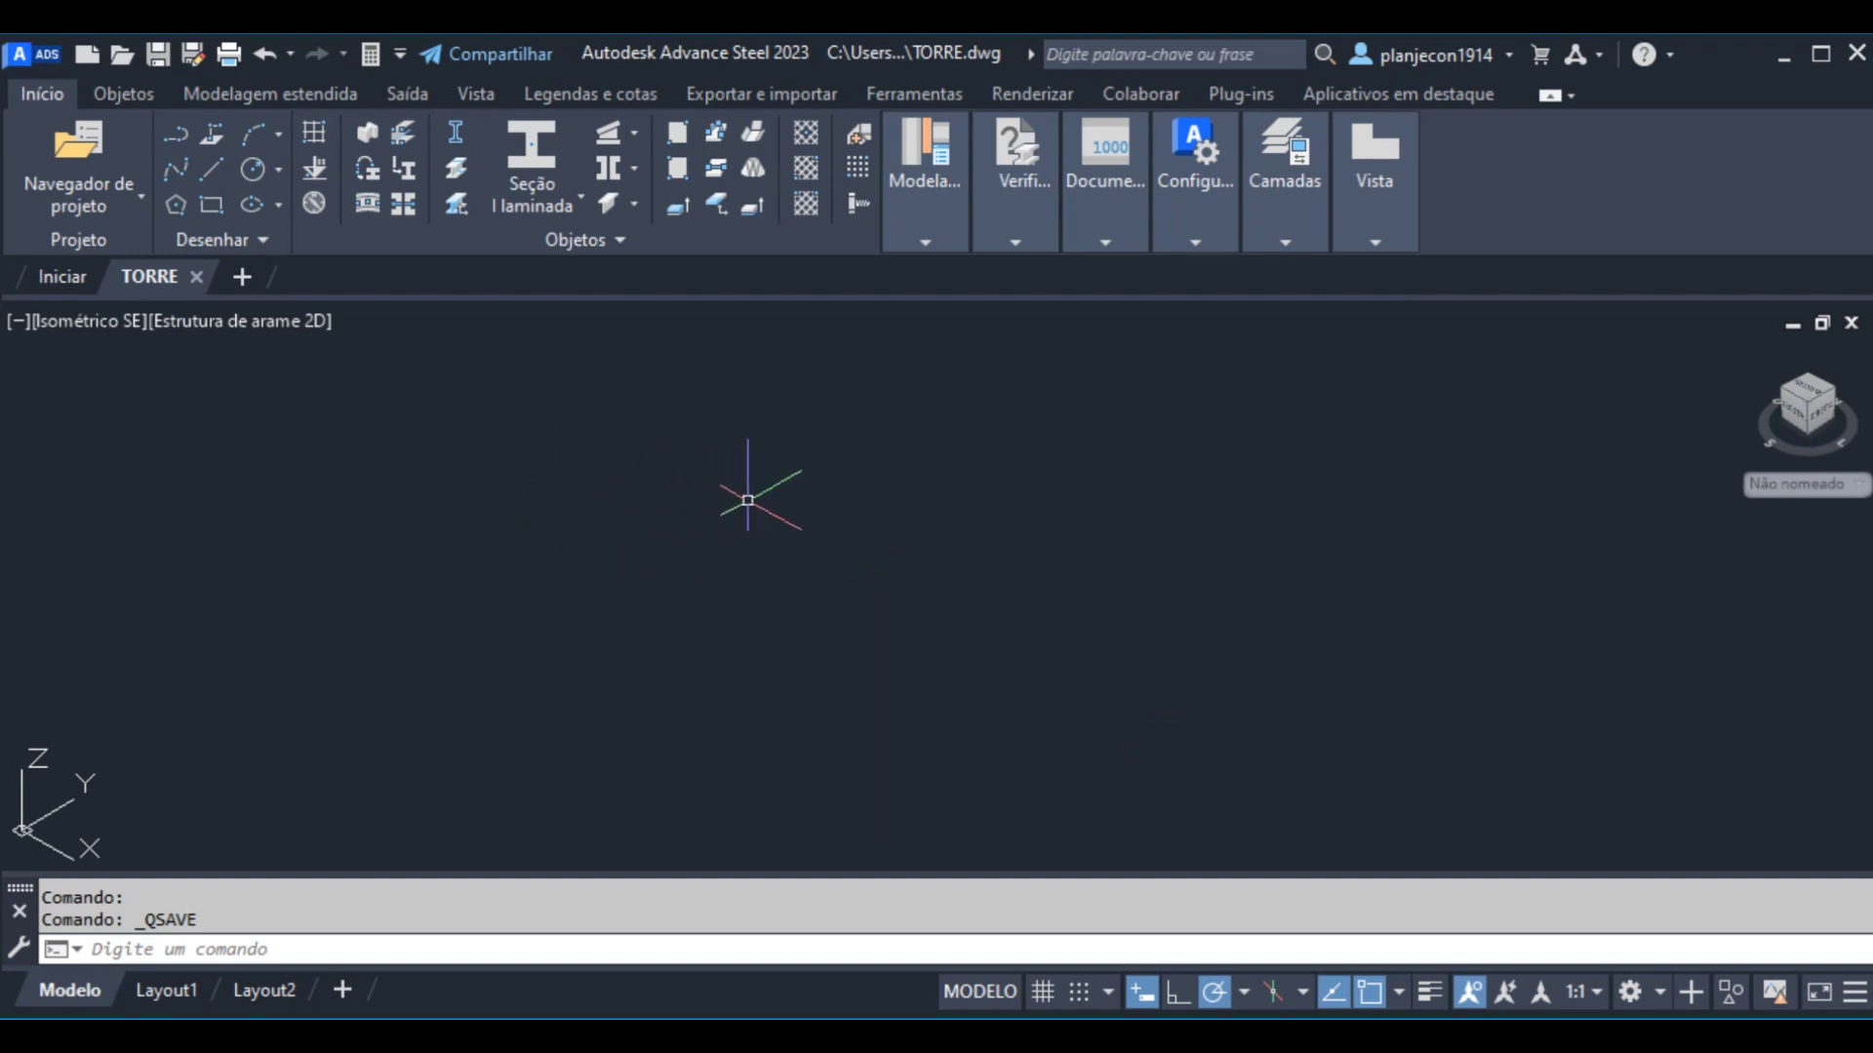
# - Start a rectangular building grid with its origin at -3000, -2500
pyautogui.click(313, 131)
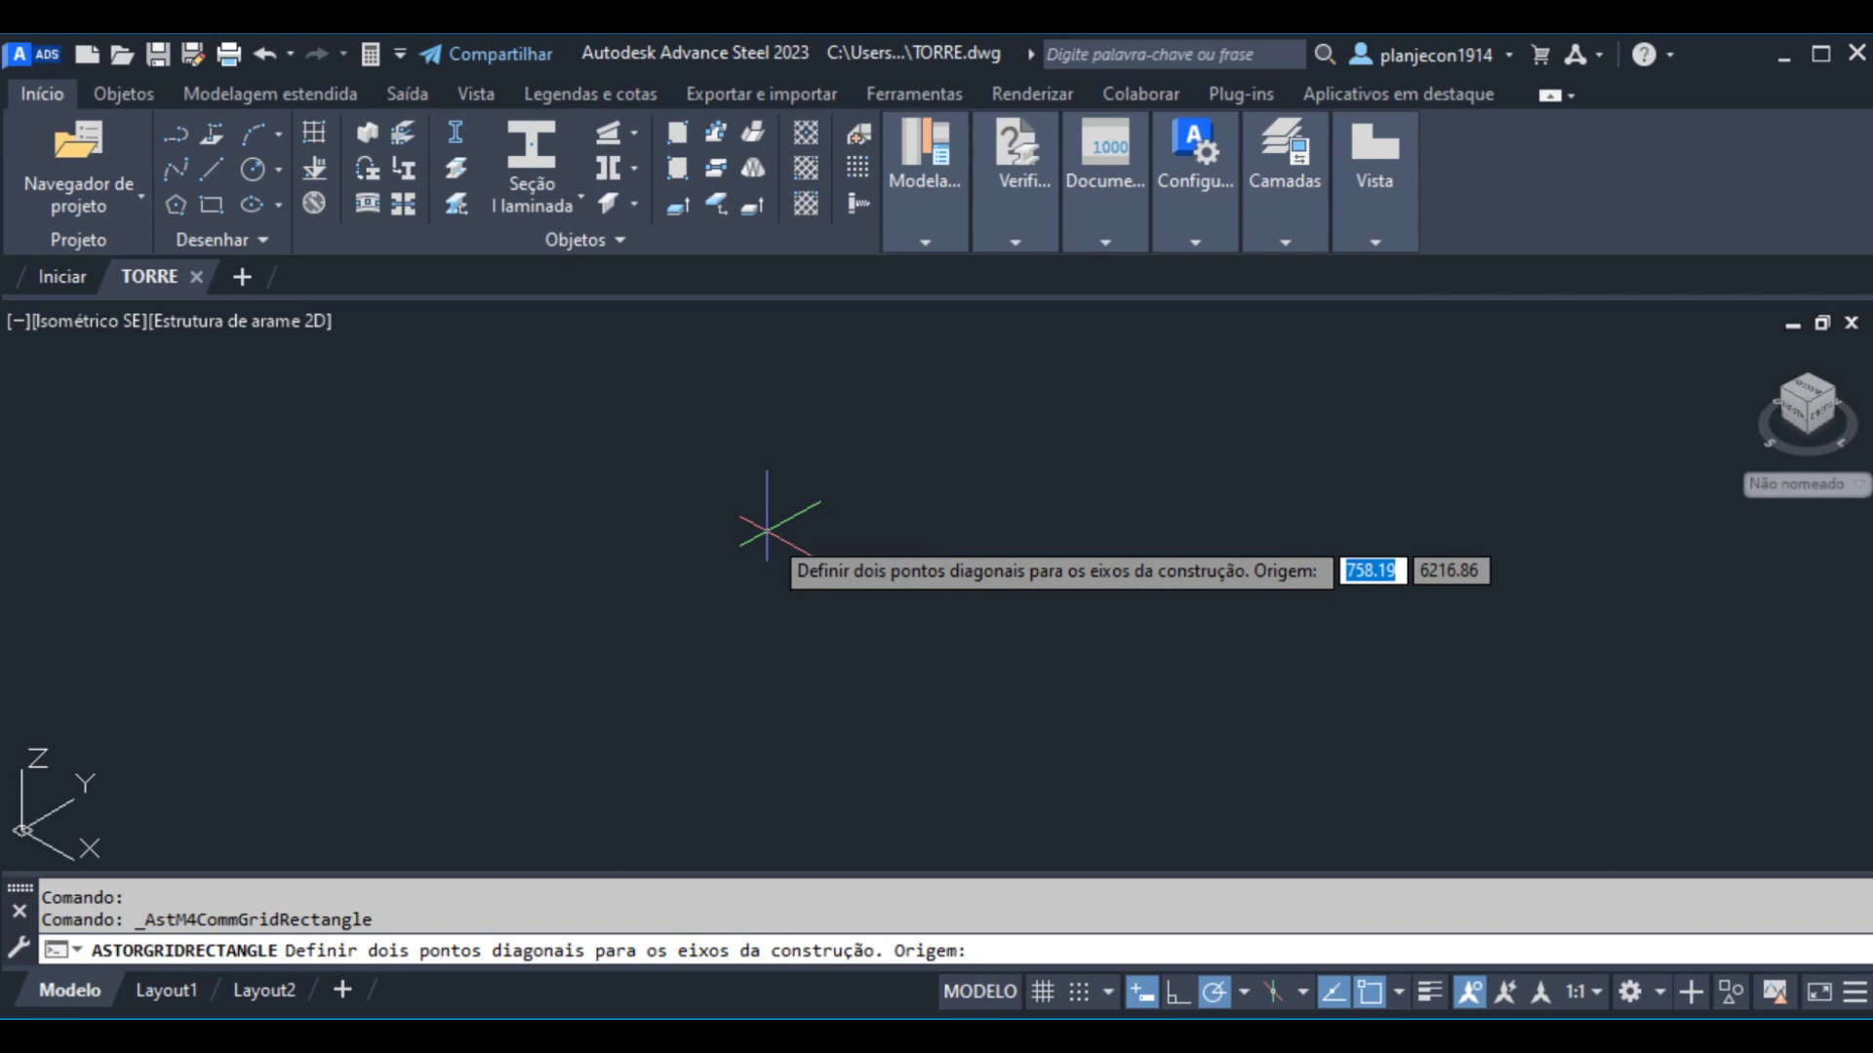
pyautogui.write('-')
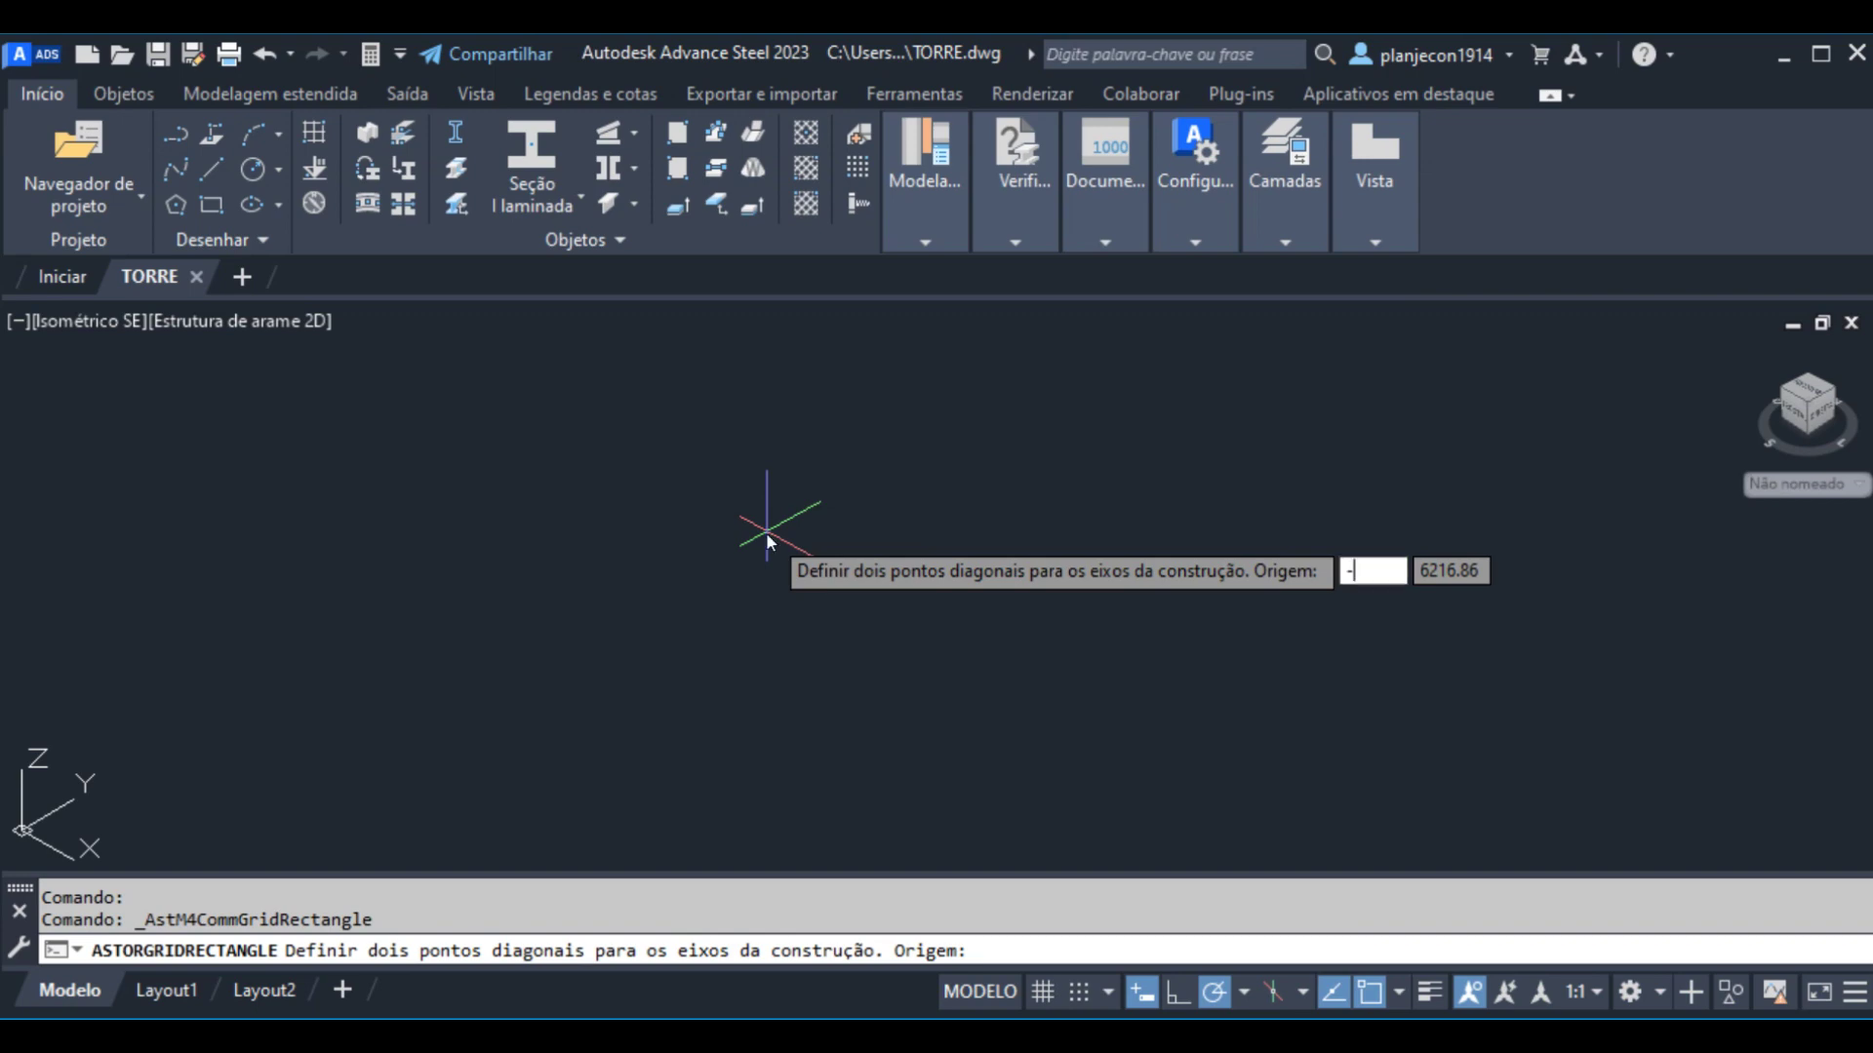
pyautogui.write('300')
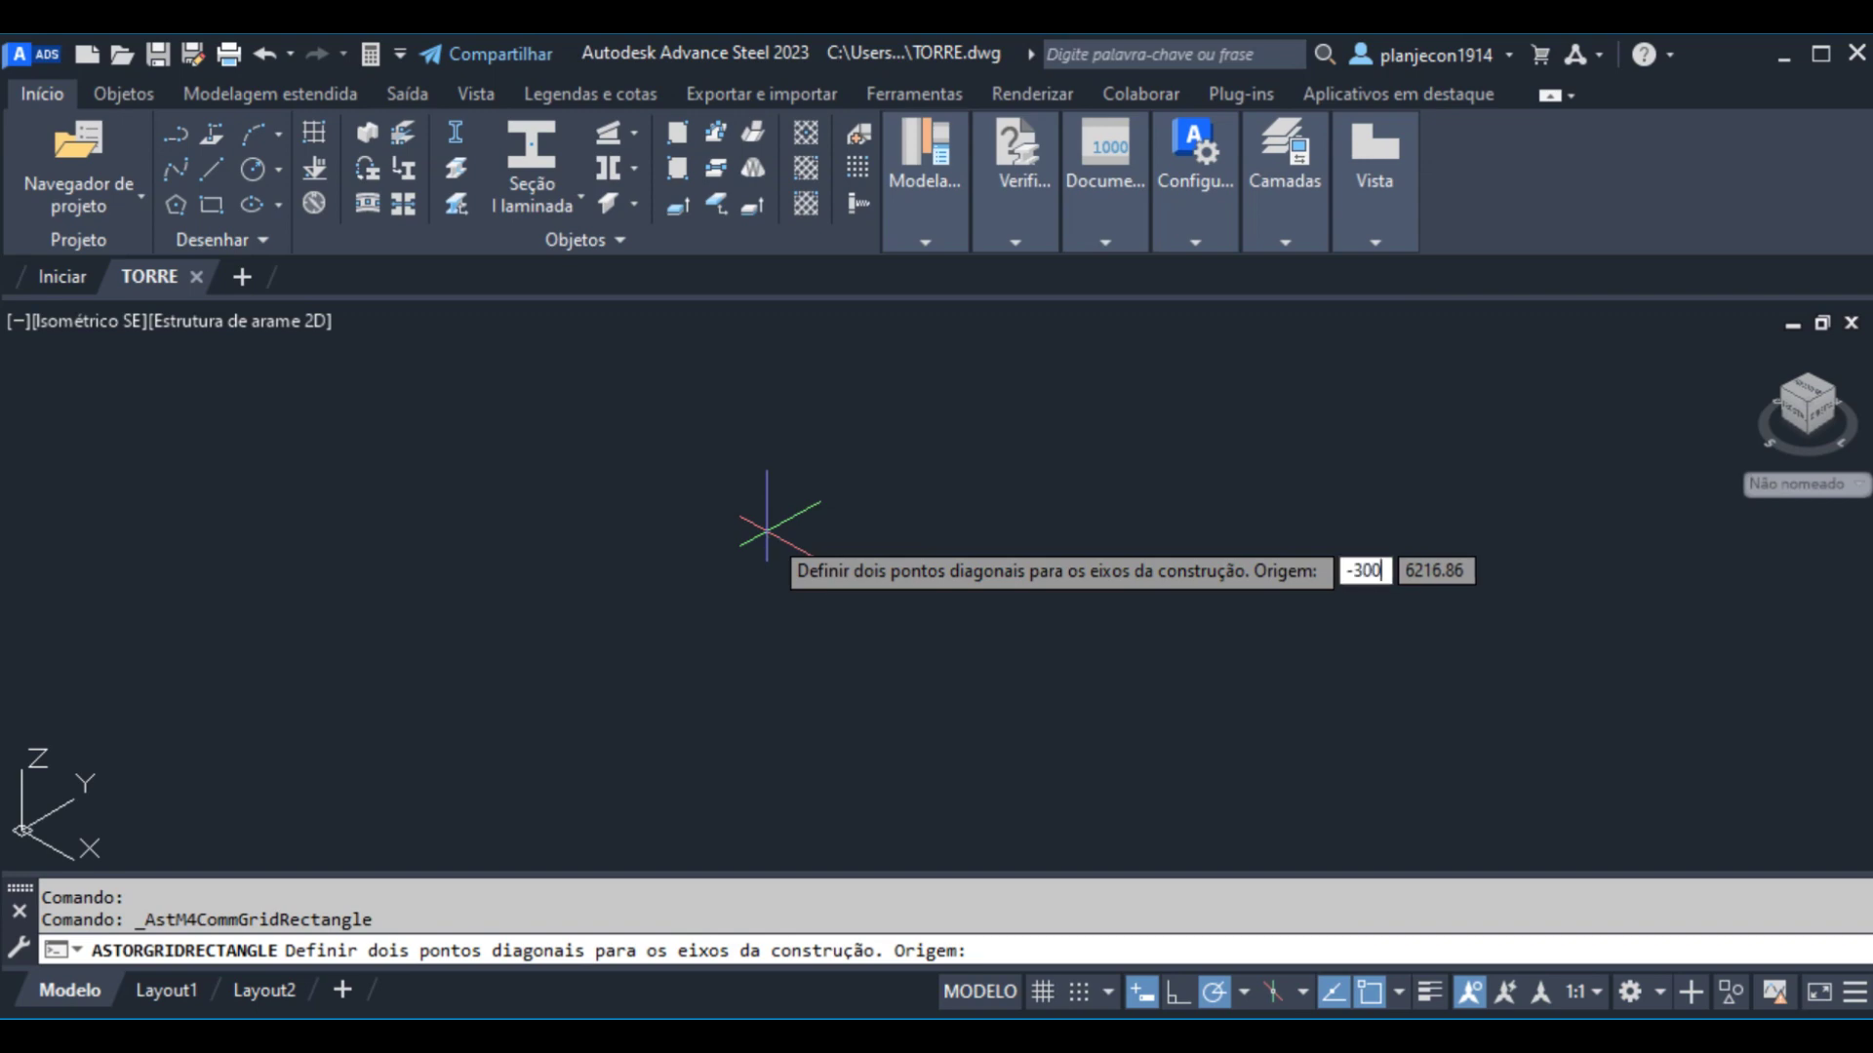
pyautogui.write('0')
pyautogui.press('Tab')
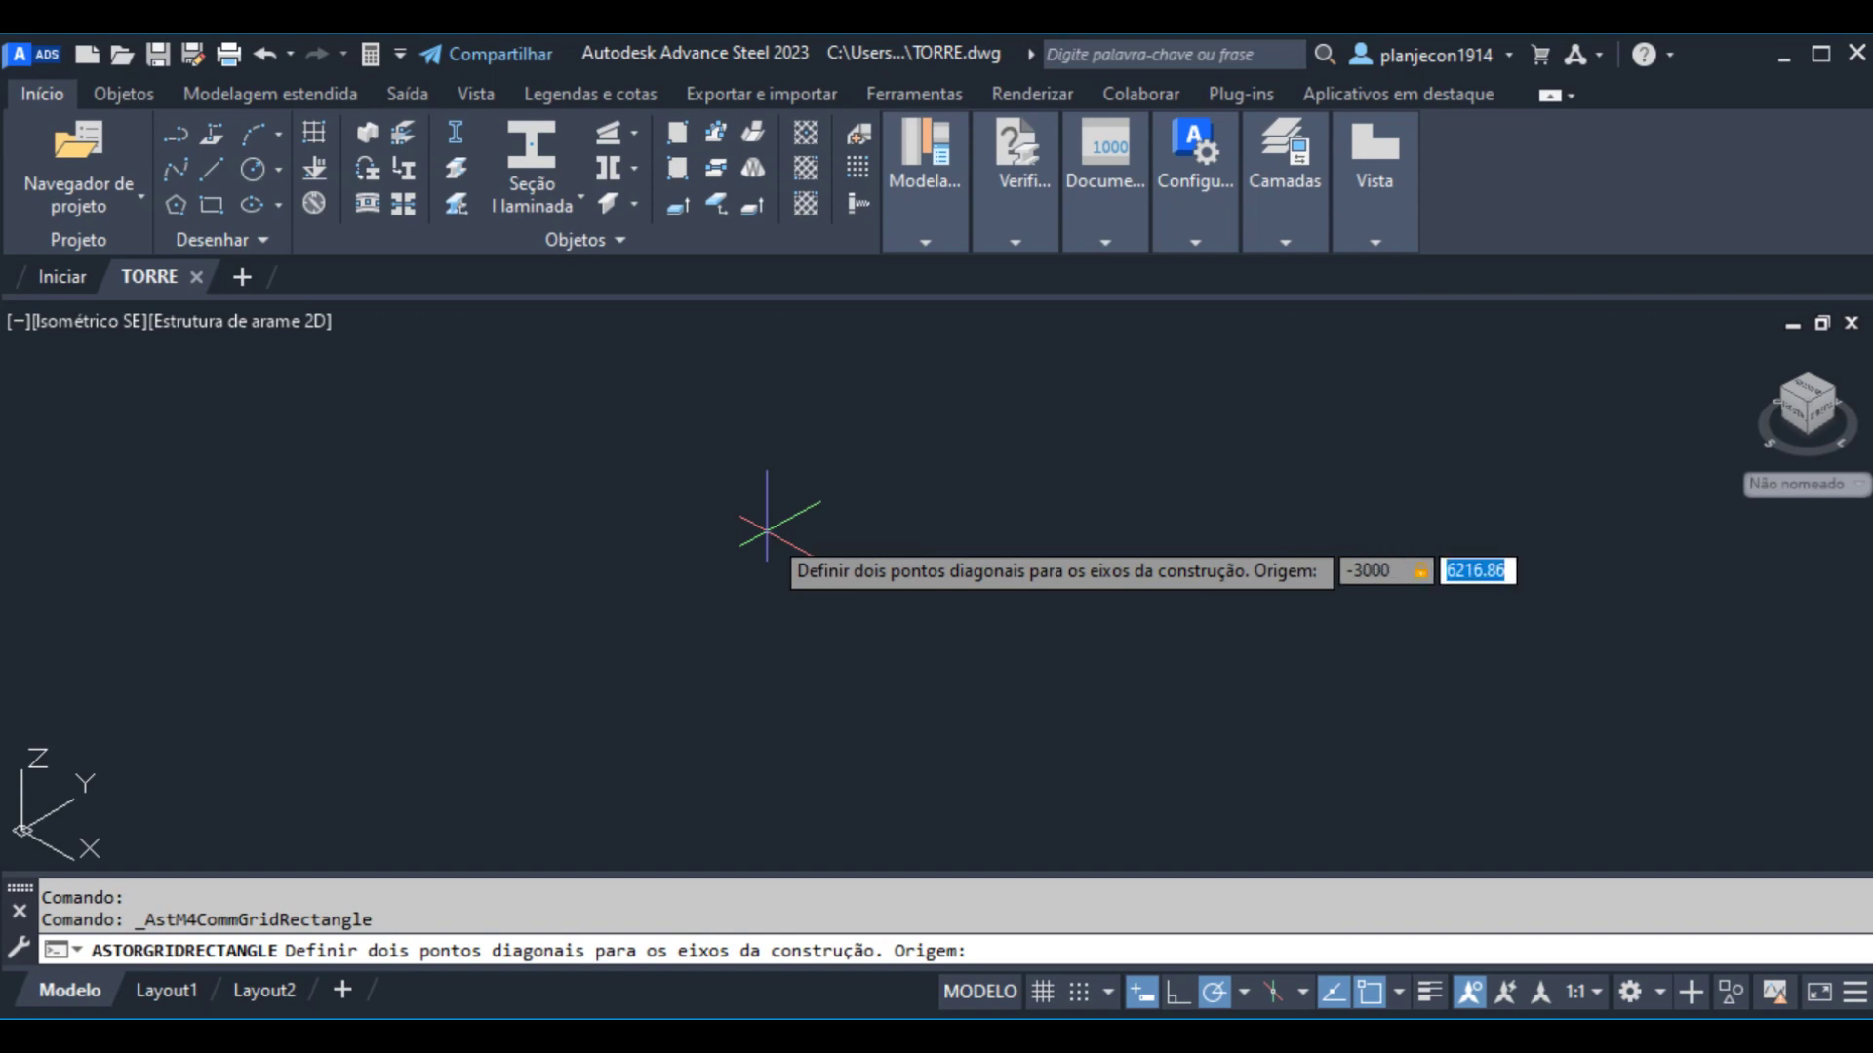
pyautogui.write('-2')
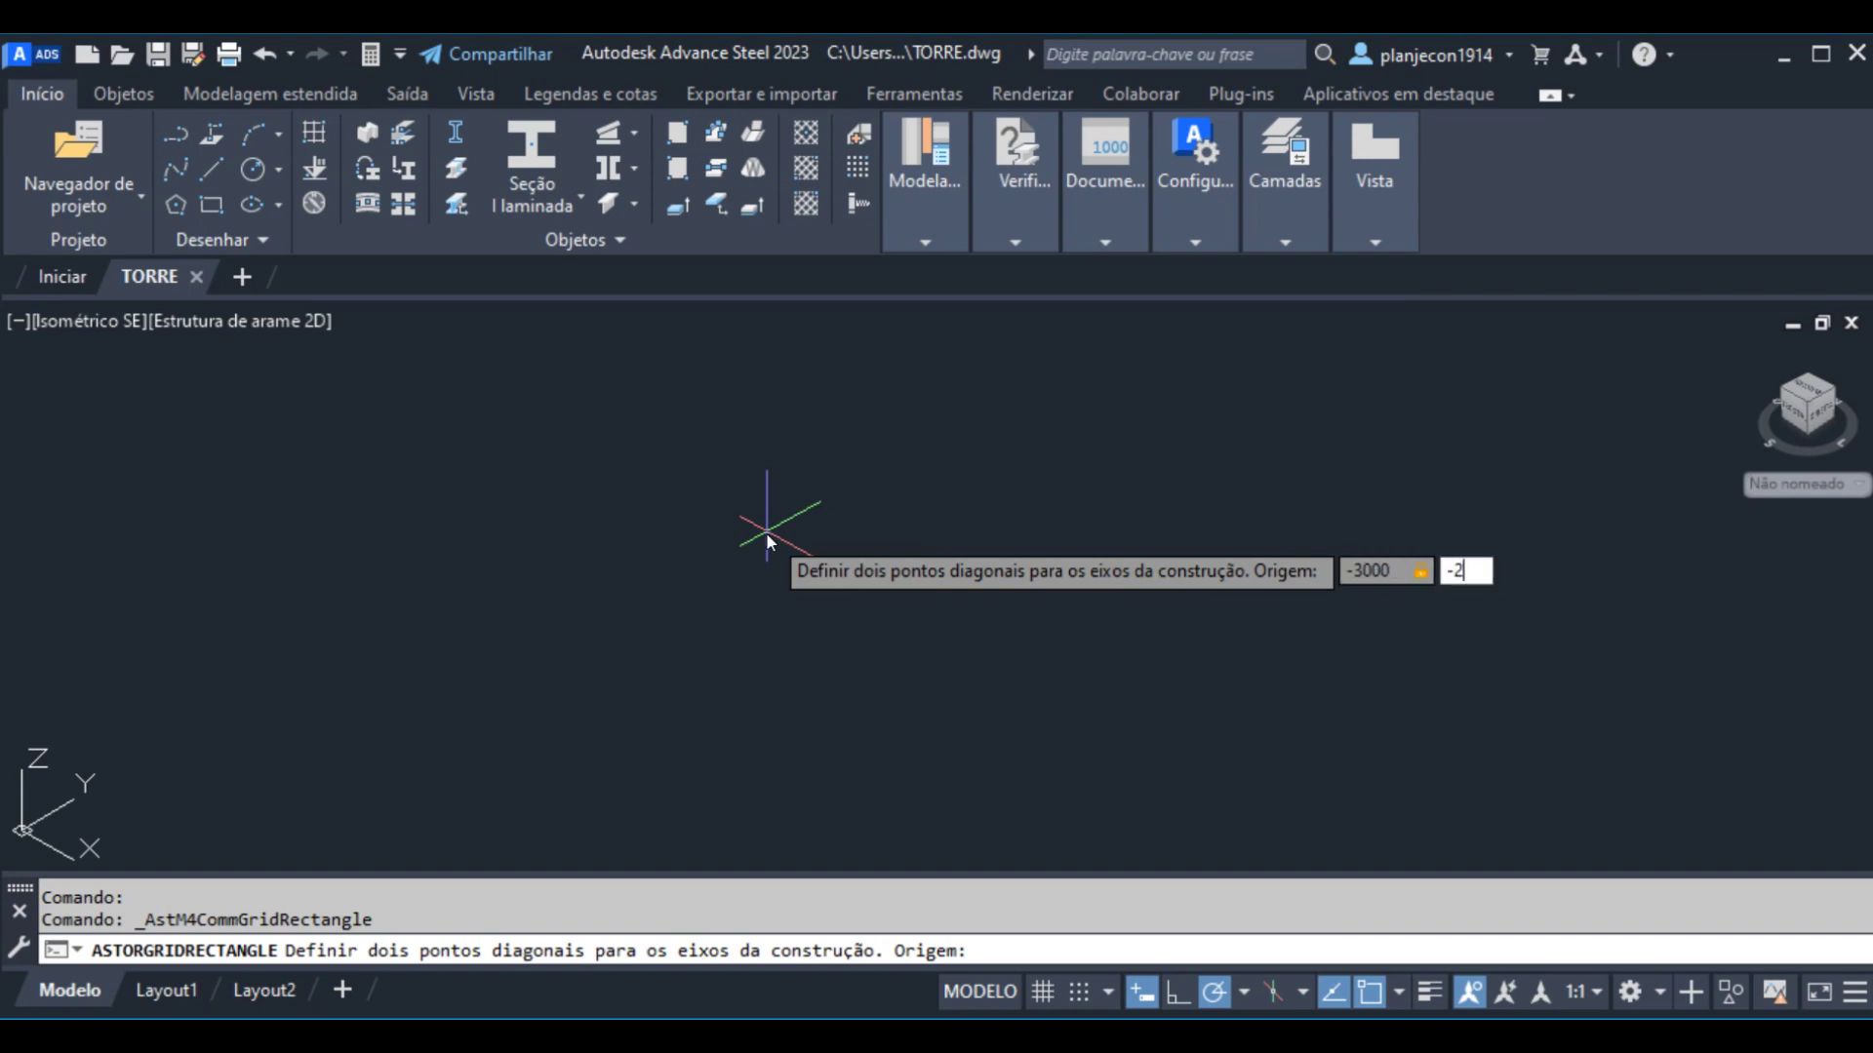
pyautogui.write('500')
pyautogui.press('Return')
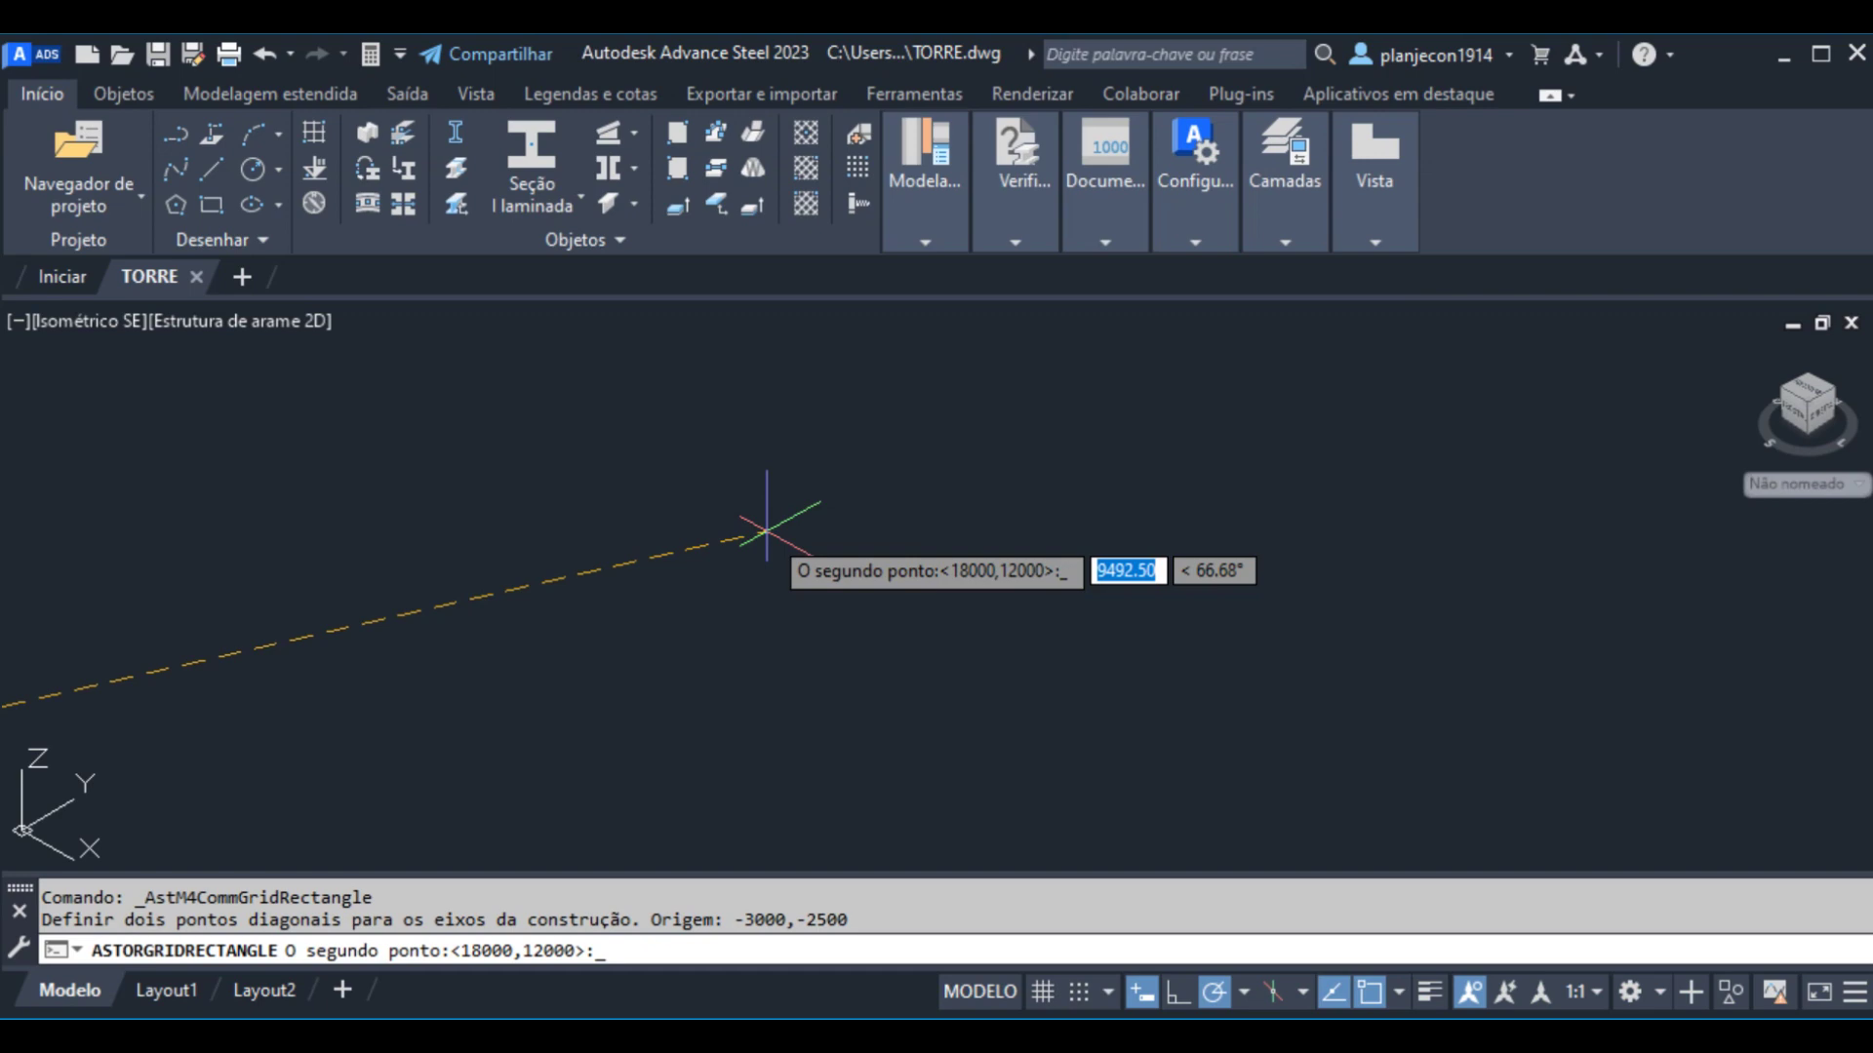
# - Place the building grid's second diagonal point at 6000, 5000 relative to its origin
pyautogui.write('6000')
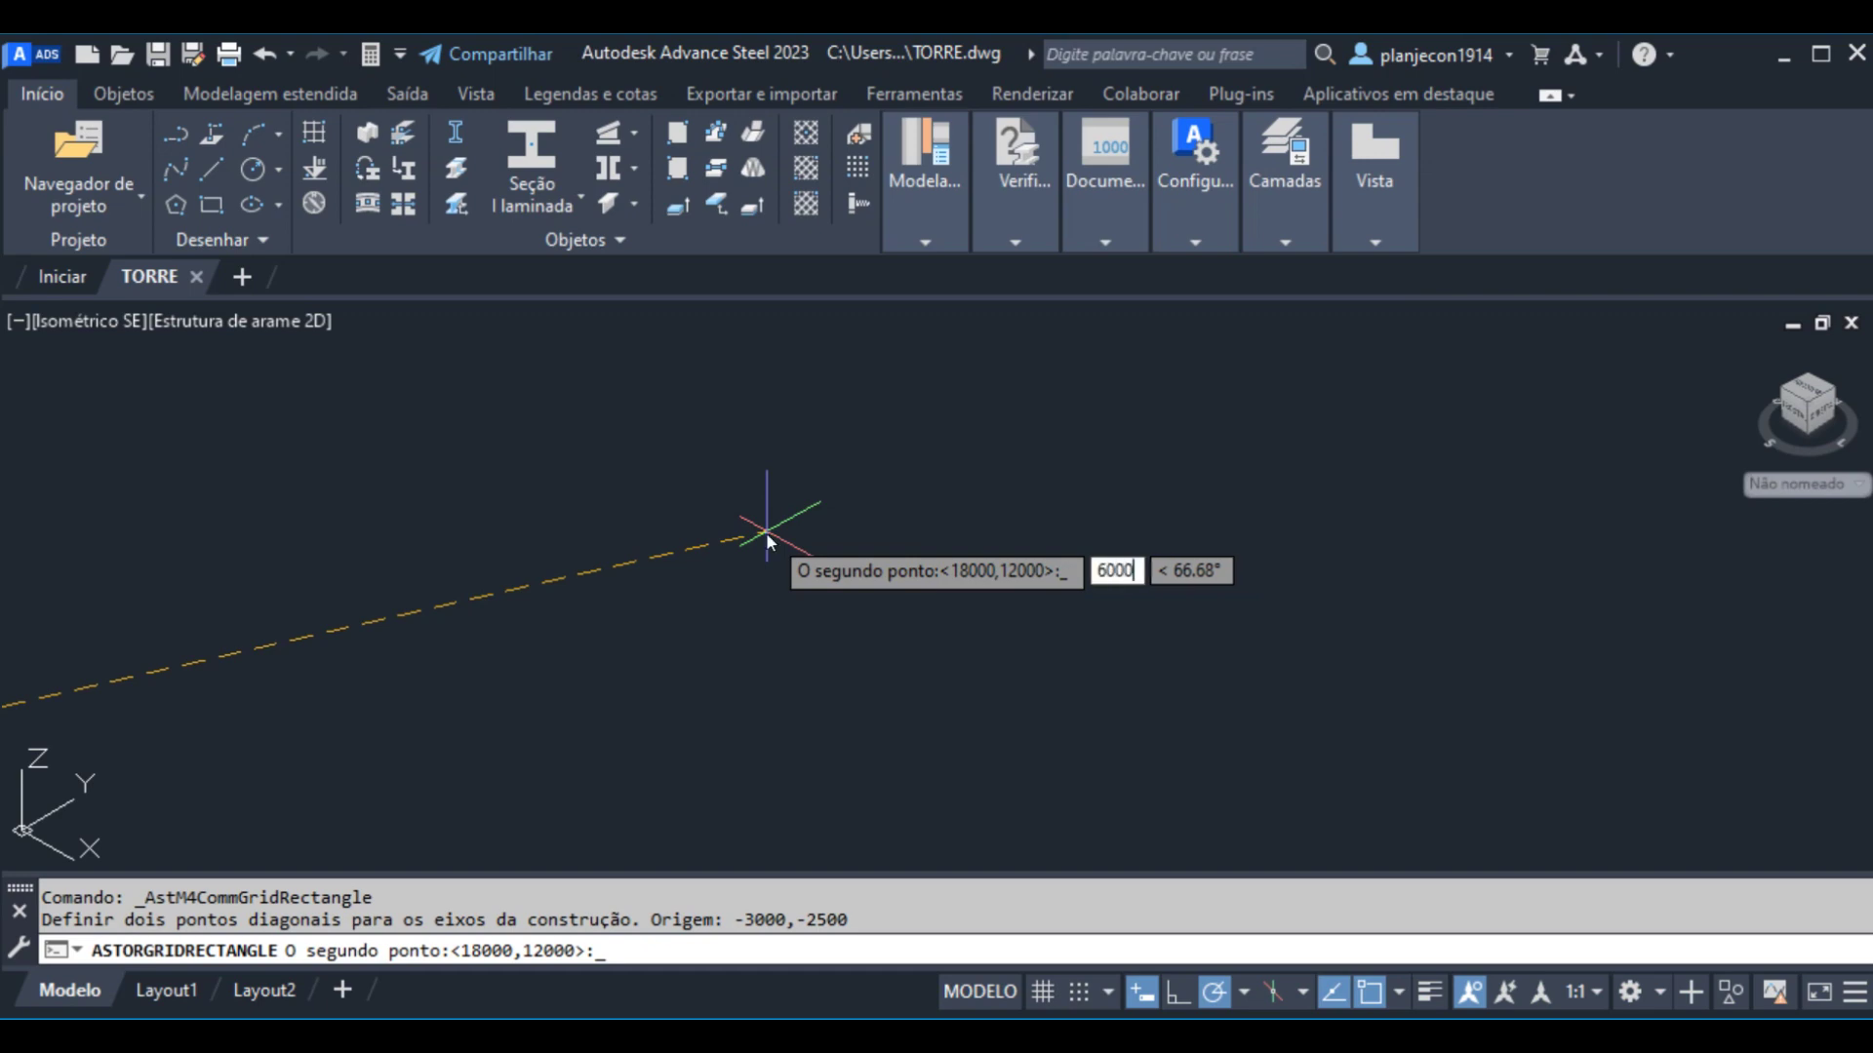
pyautogui.press('Tab')
pyautogui.write('5000')
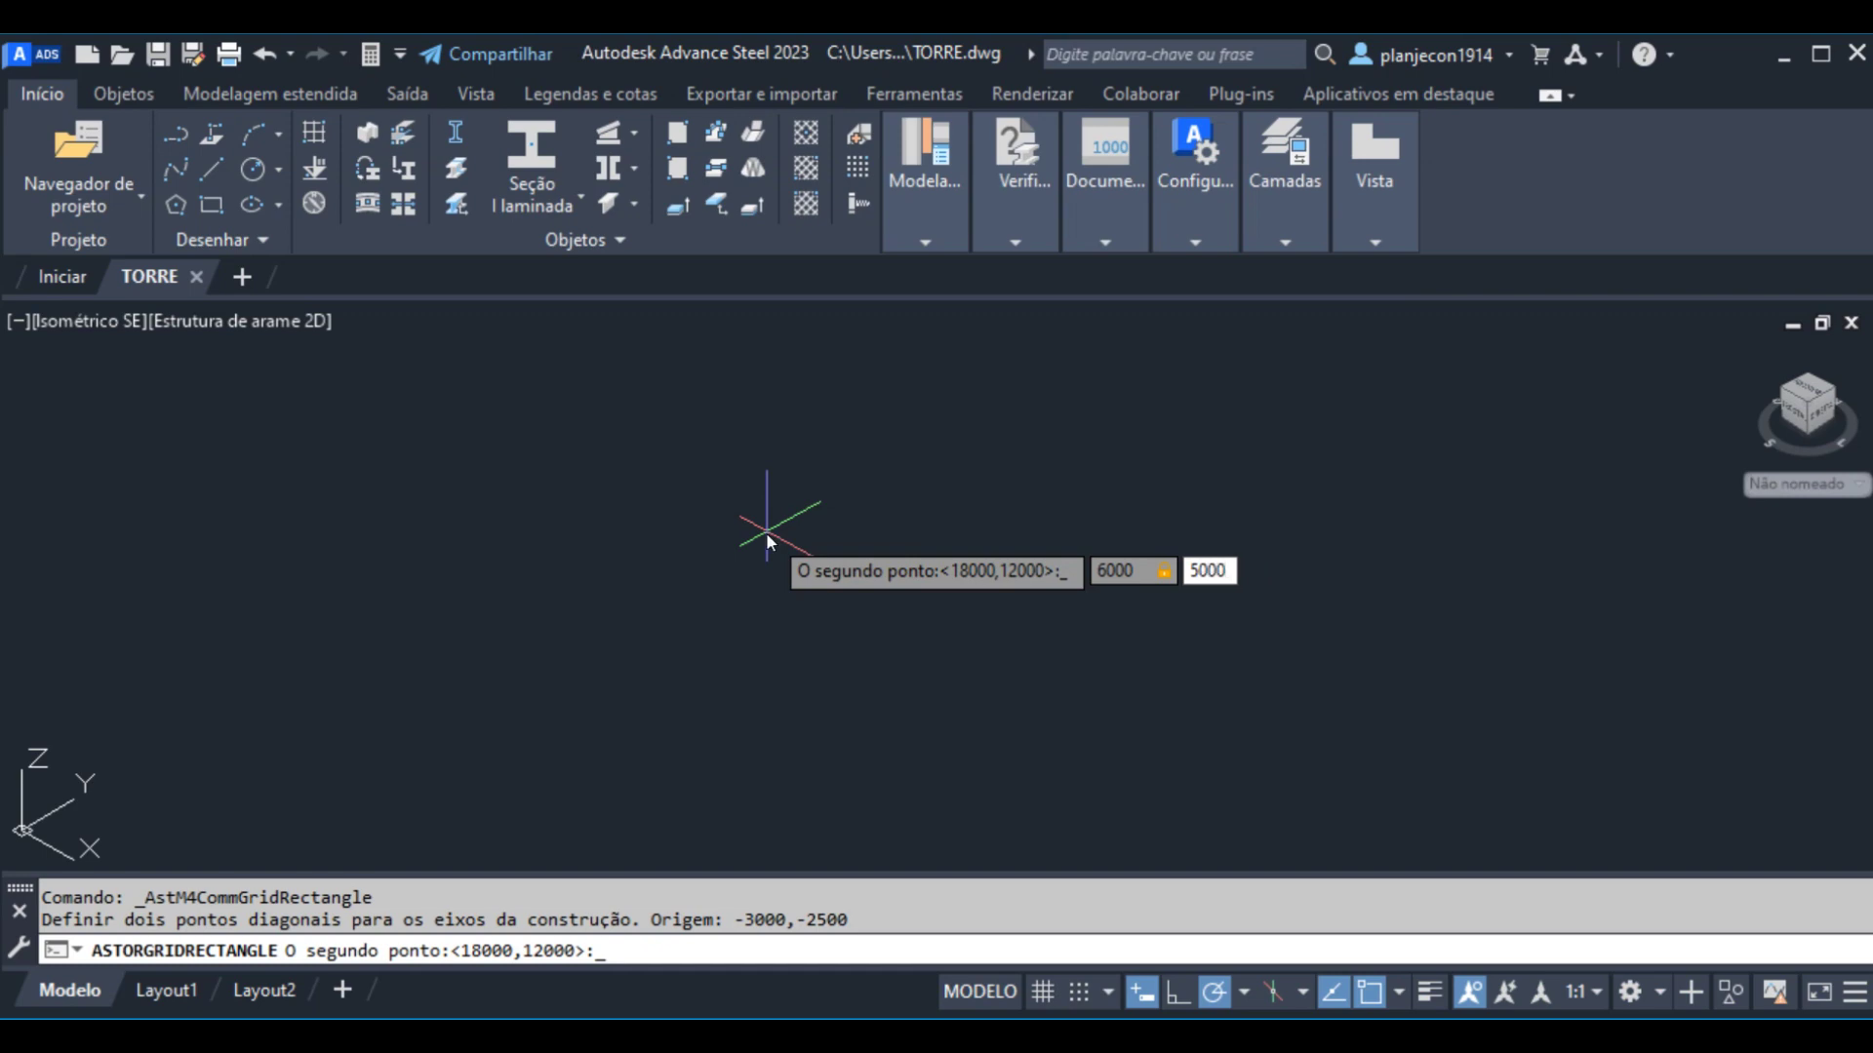
pyautogui.press('Return')
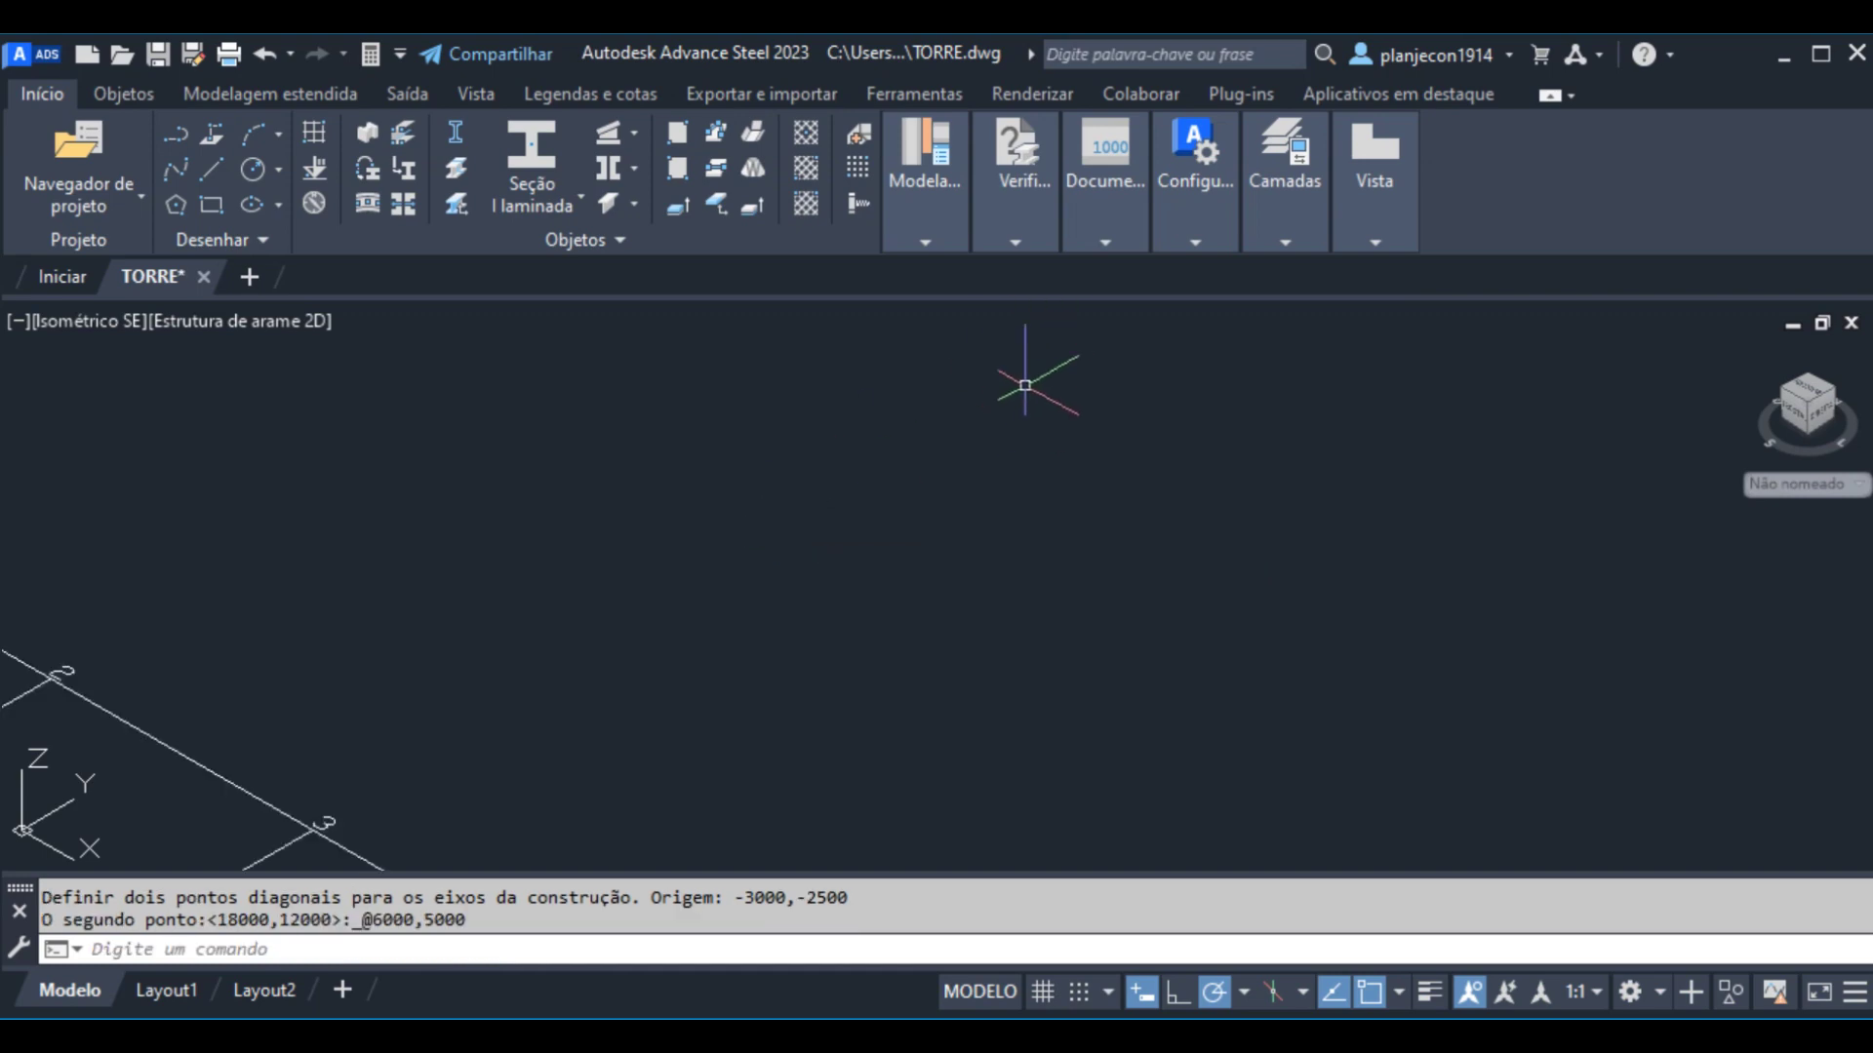
# - In the Advance properties of the grid axes parallel to X, set the label prefix to E
pyautogui.scroll(-5, 1034, 376)
pyautogui.scroll(3, 937, 458)
pyautogui.moveTo(888, 502); pyautogui.dragTo(872, 595, button='middle')
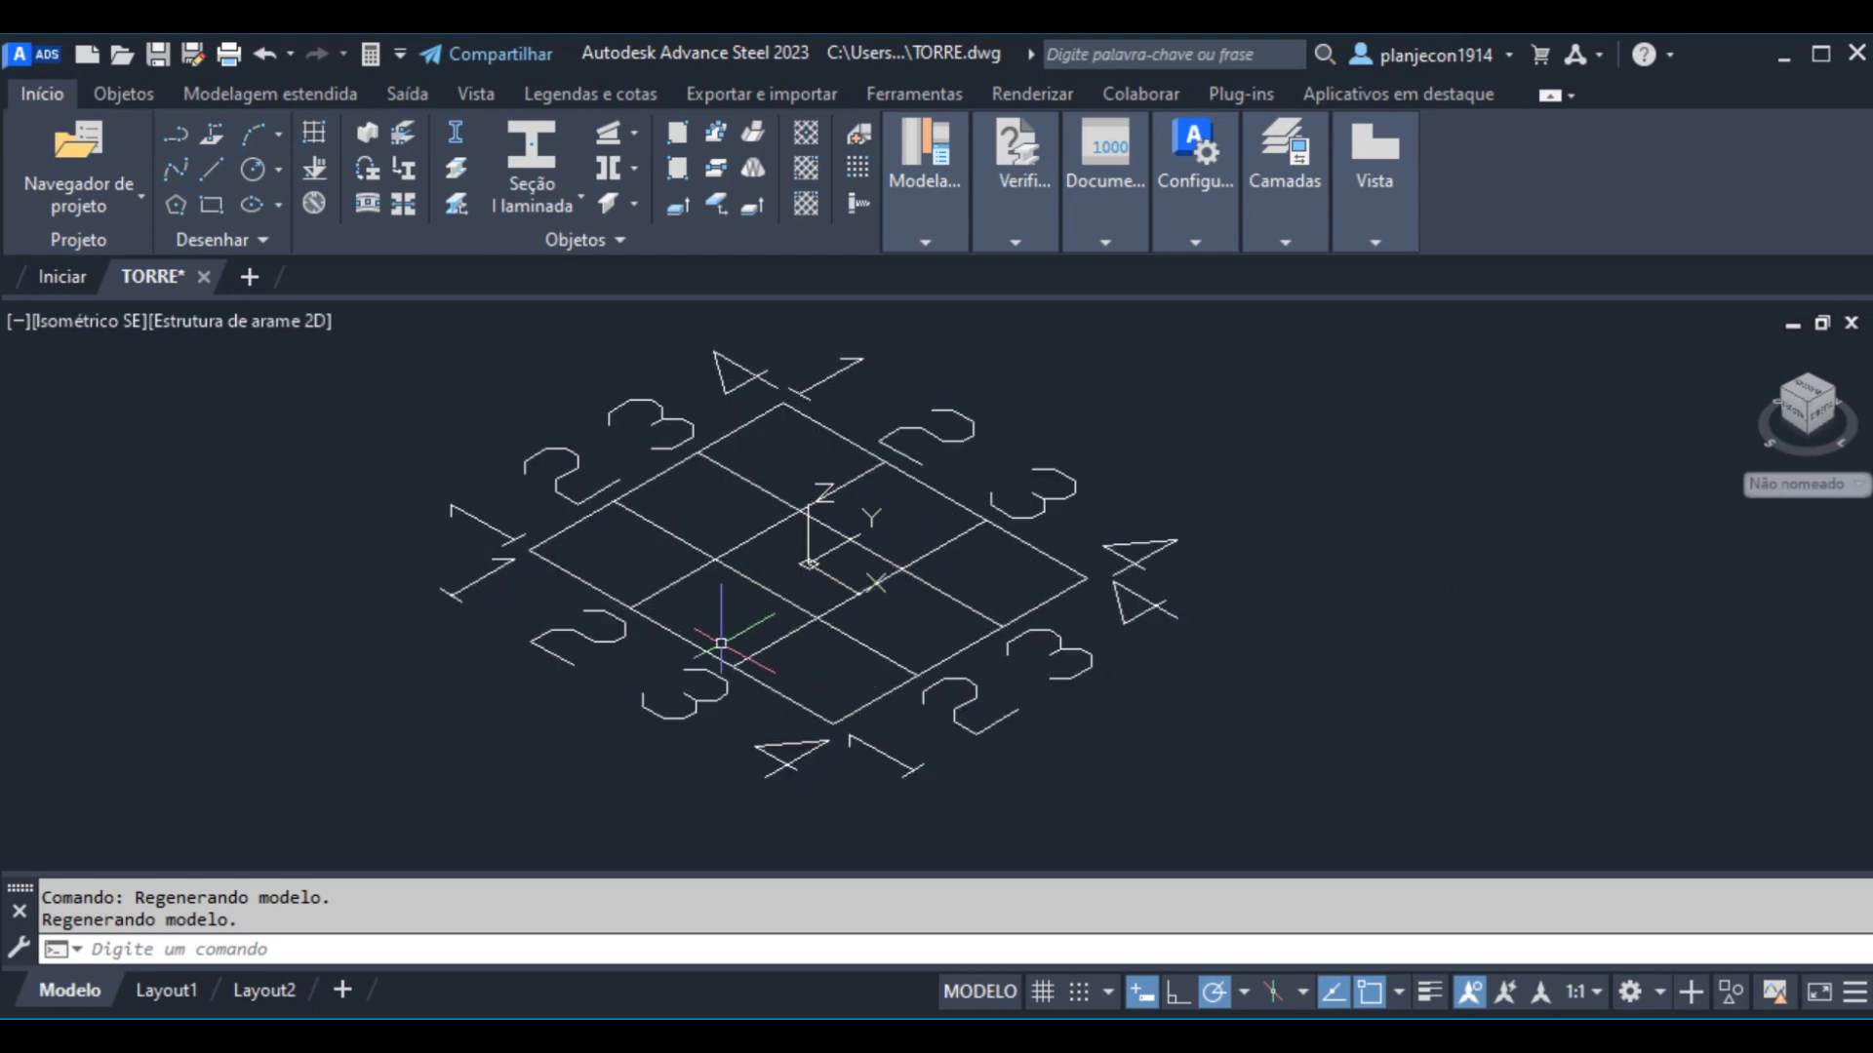
pyautogui.scroll(2, 722, 634)
pyautogui.scroll(-2, 713, 649)
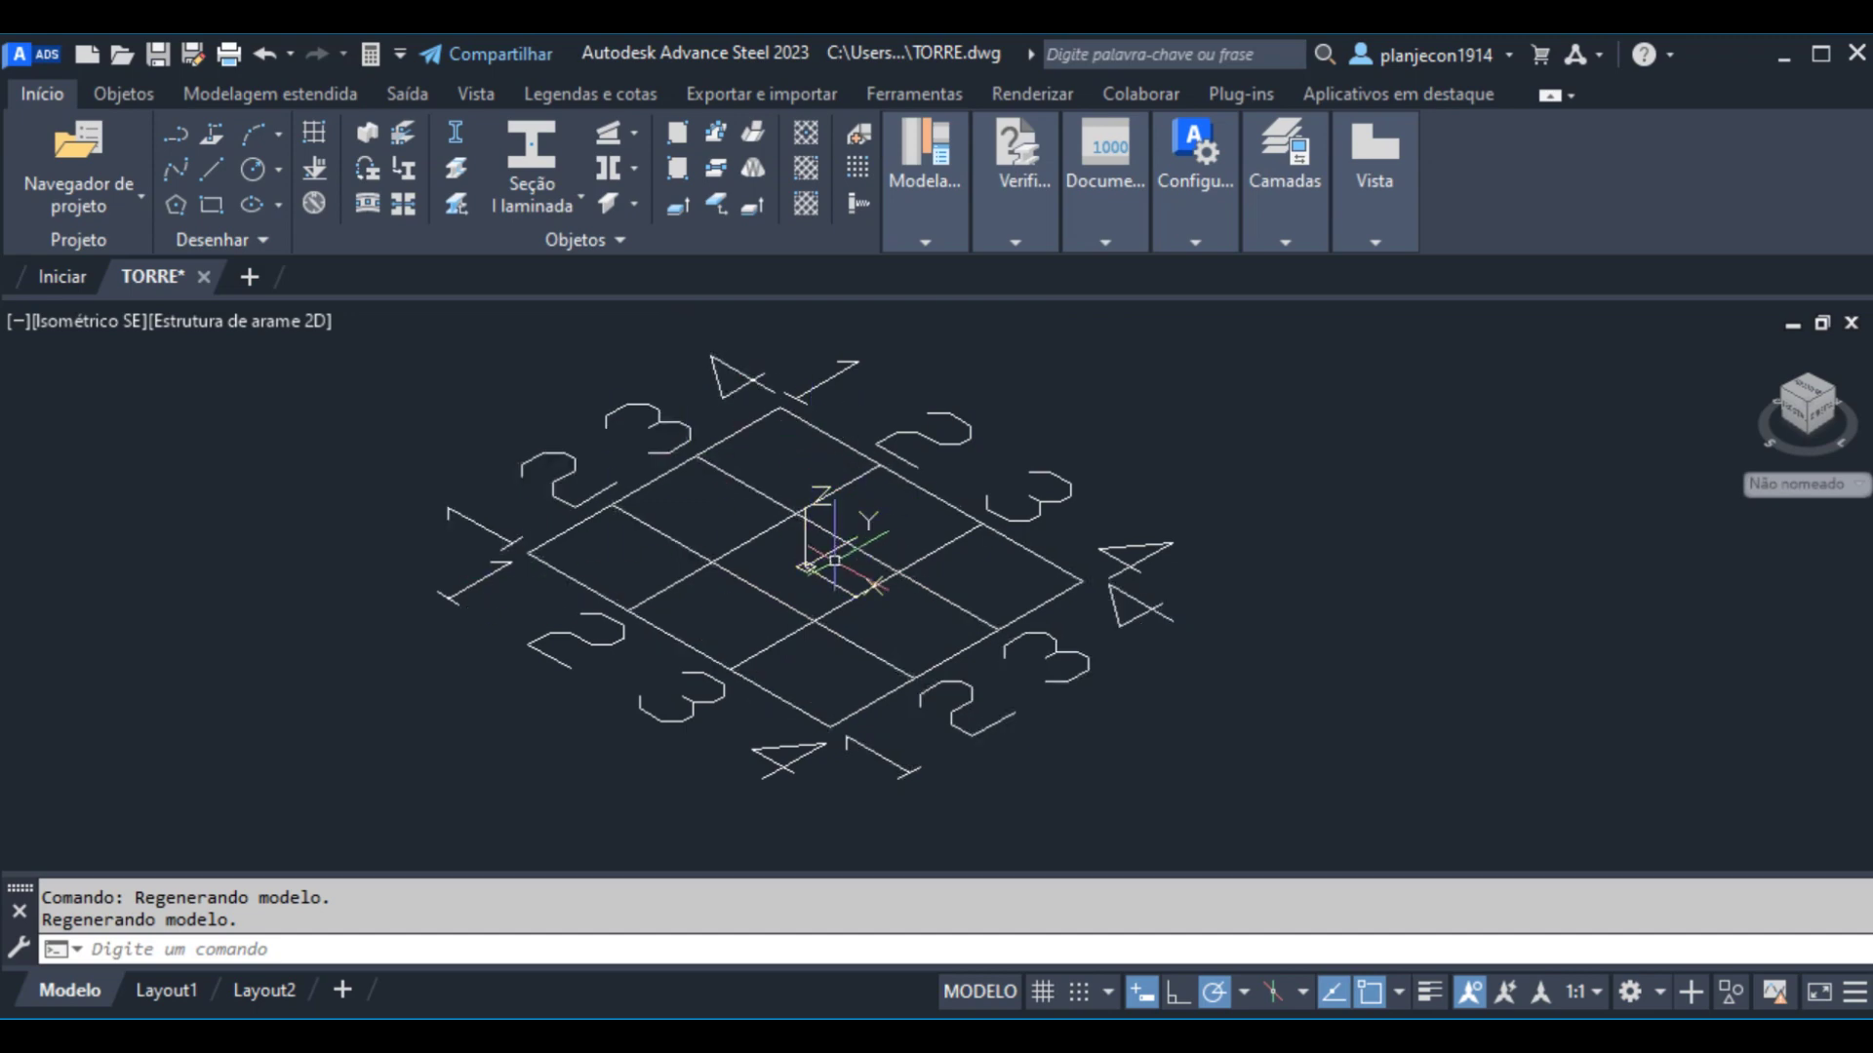
pyautogui.scroll(2, 827, 561)
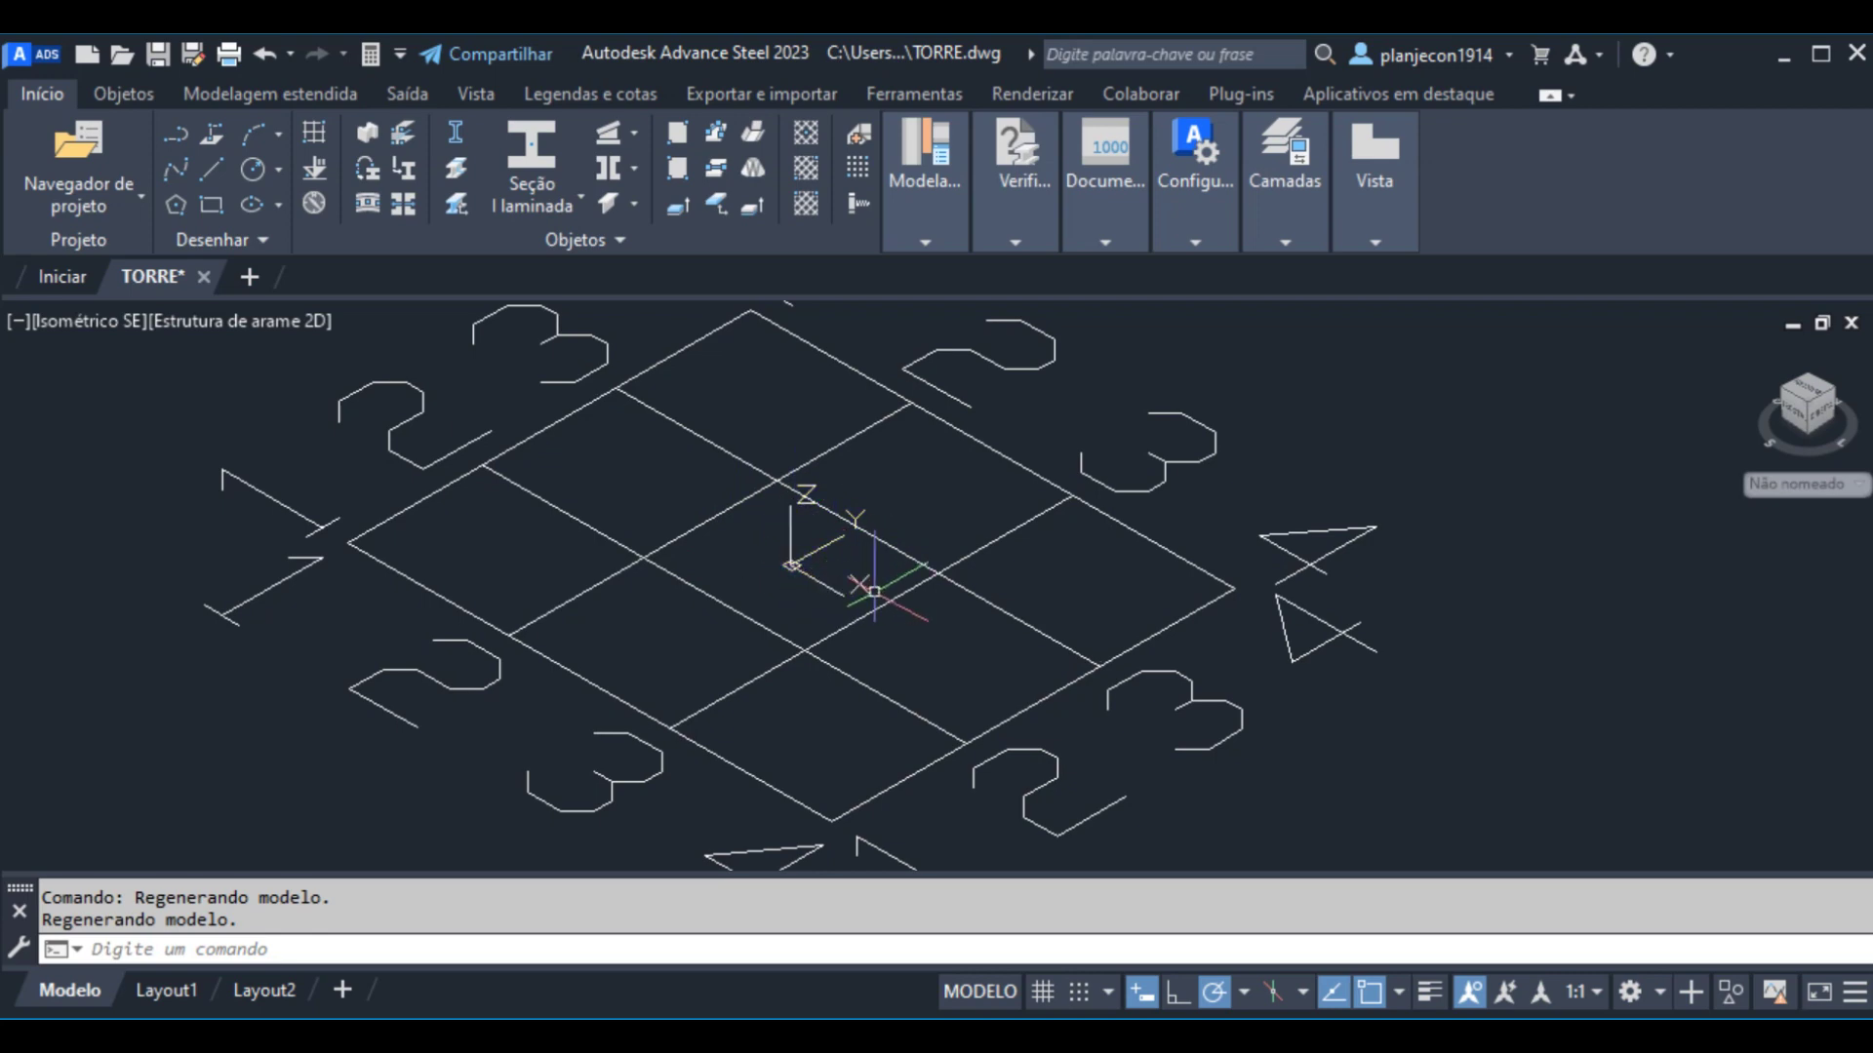
pyautogui.scroll(-2, 649, 543)
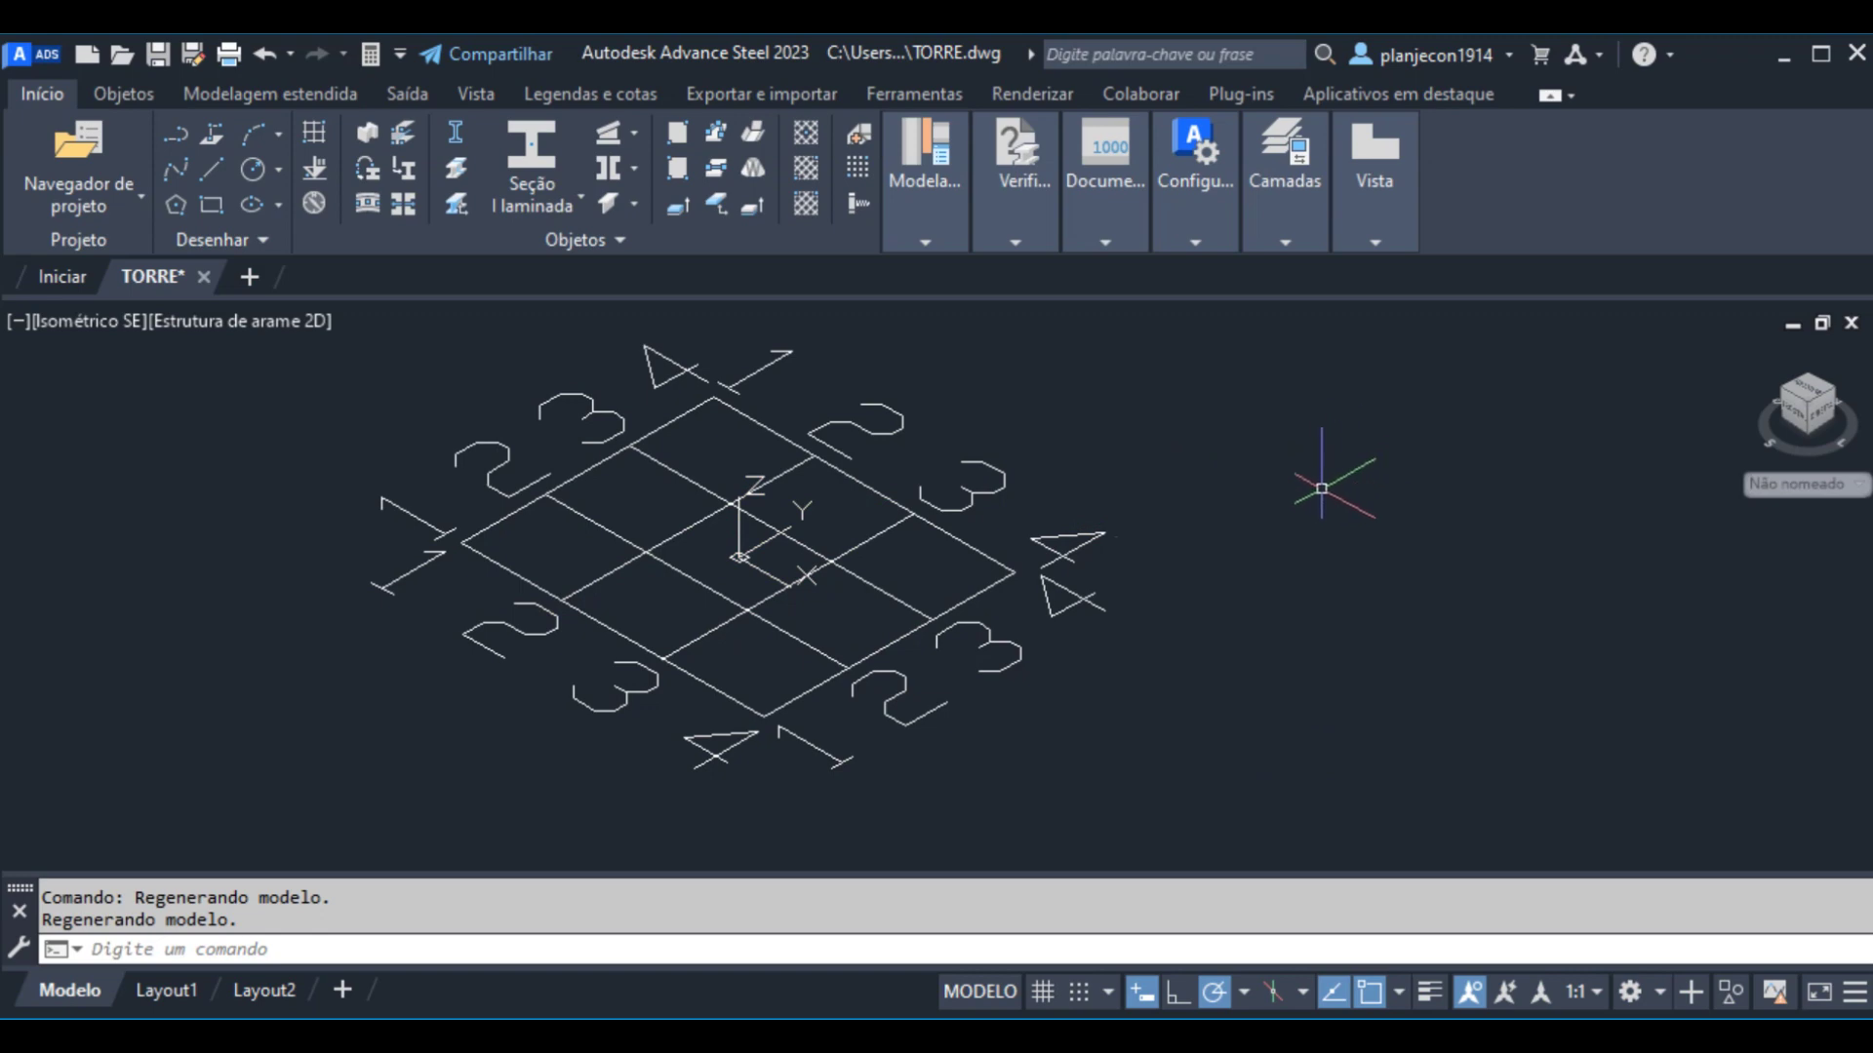
pyautogui.click(502, 563)
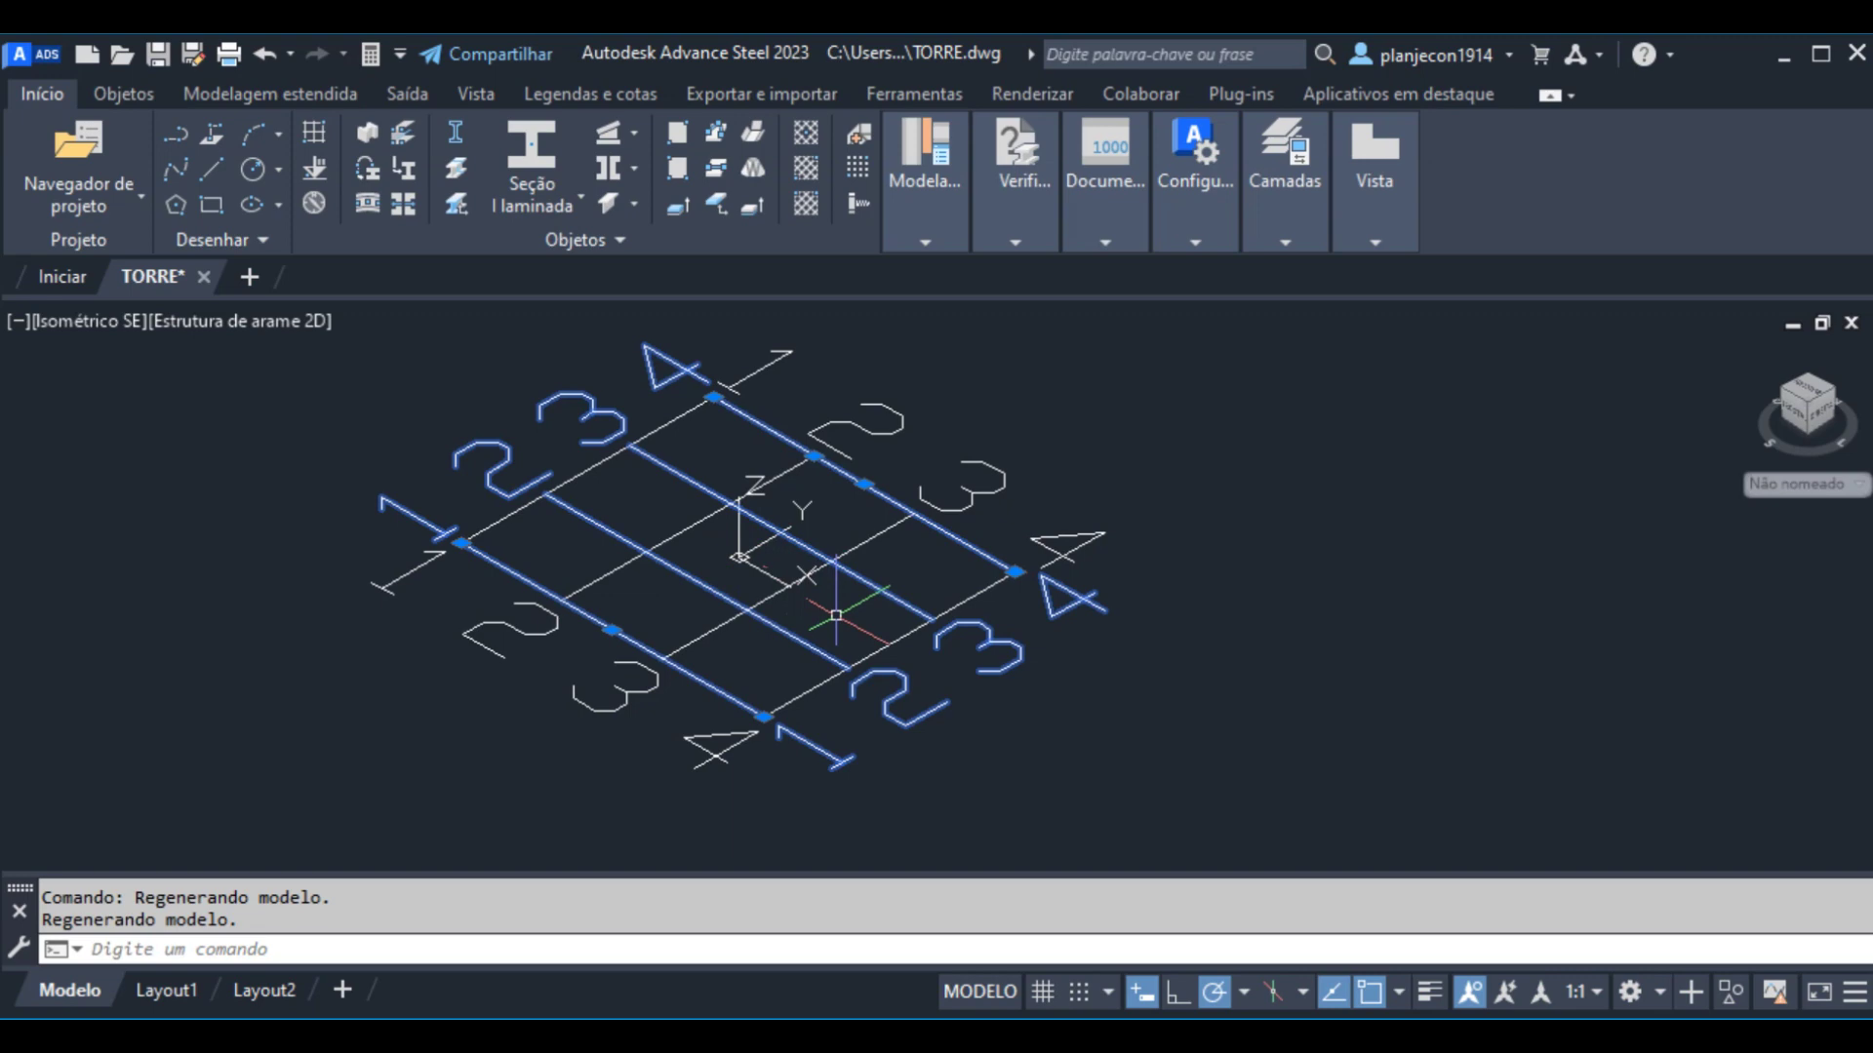
pyautogui.rightClick(505, 568)
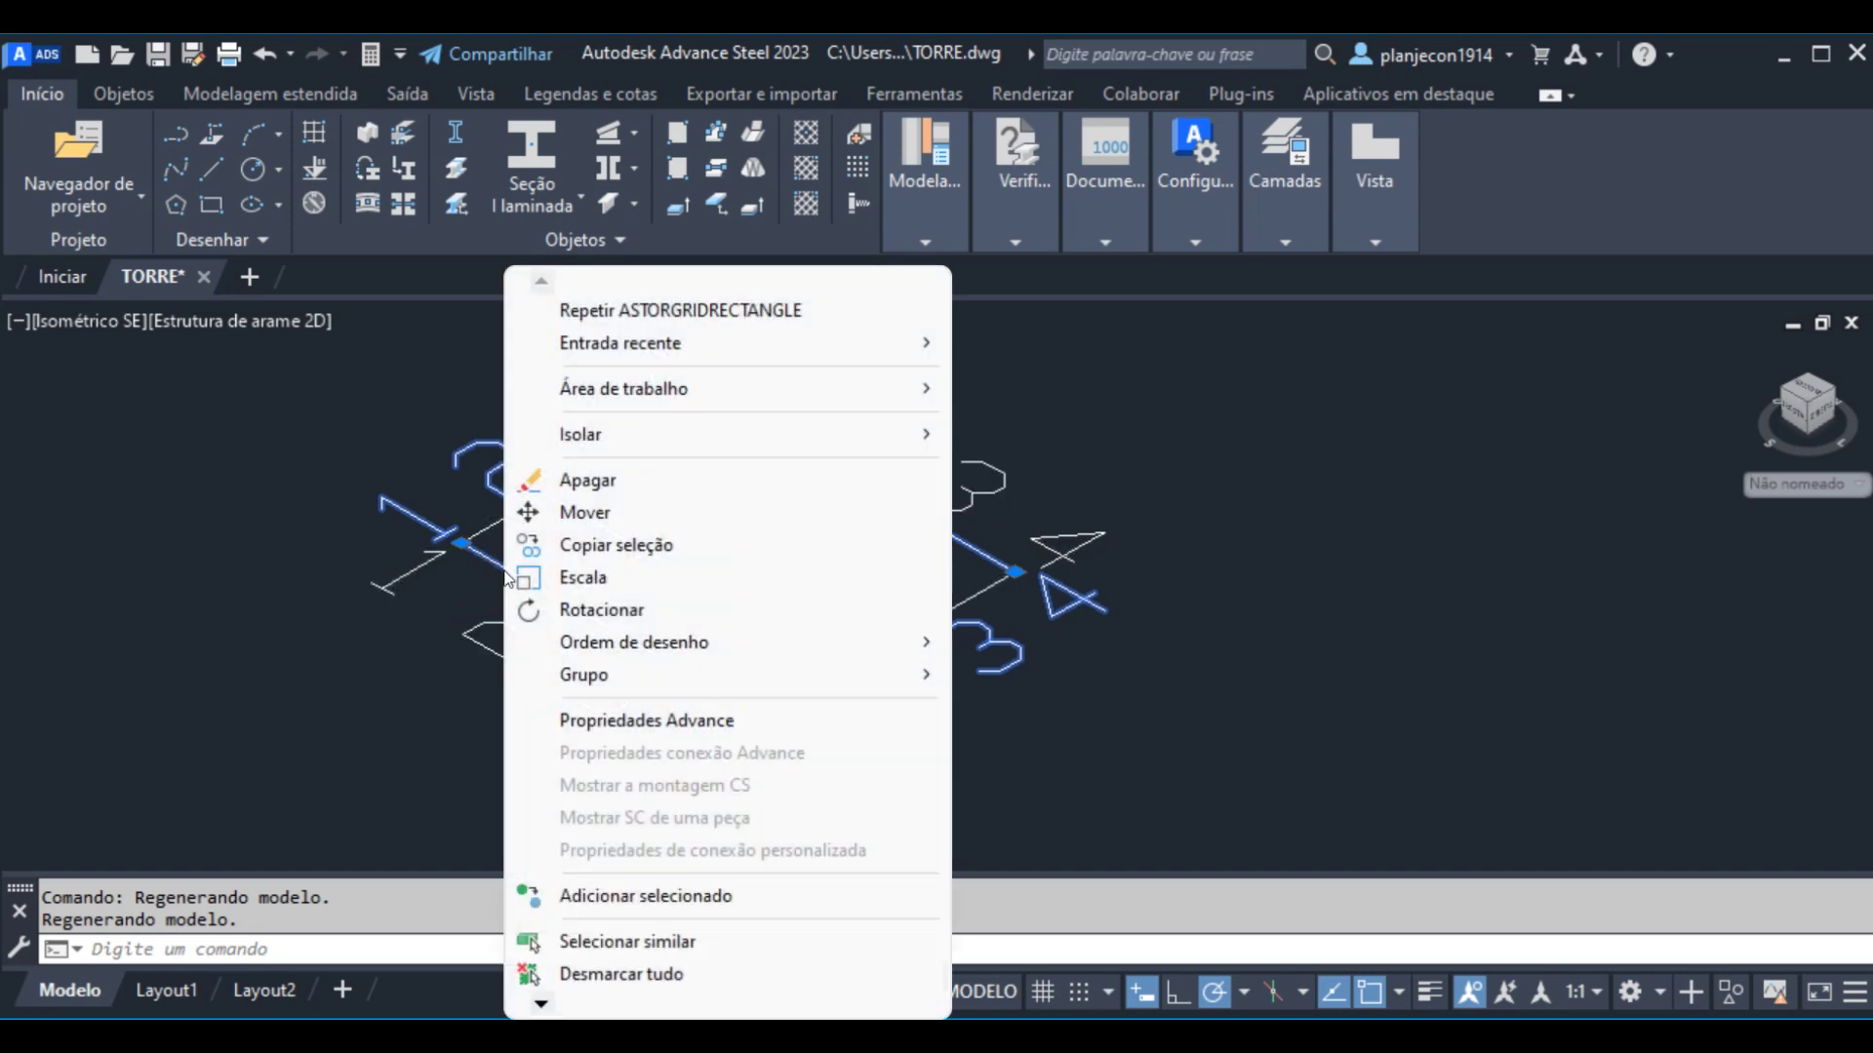
pyautogui.click(648, 719)
pyautogui.moveTo(1136, 117); pyautogui.dragTo(1190, 166)
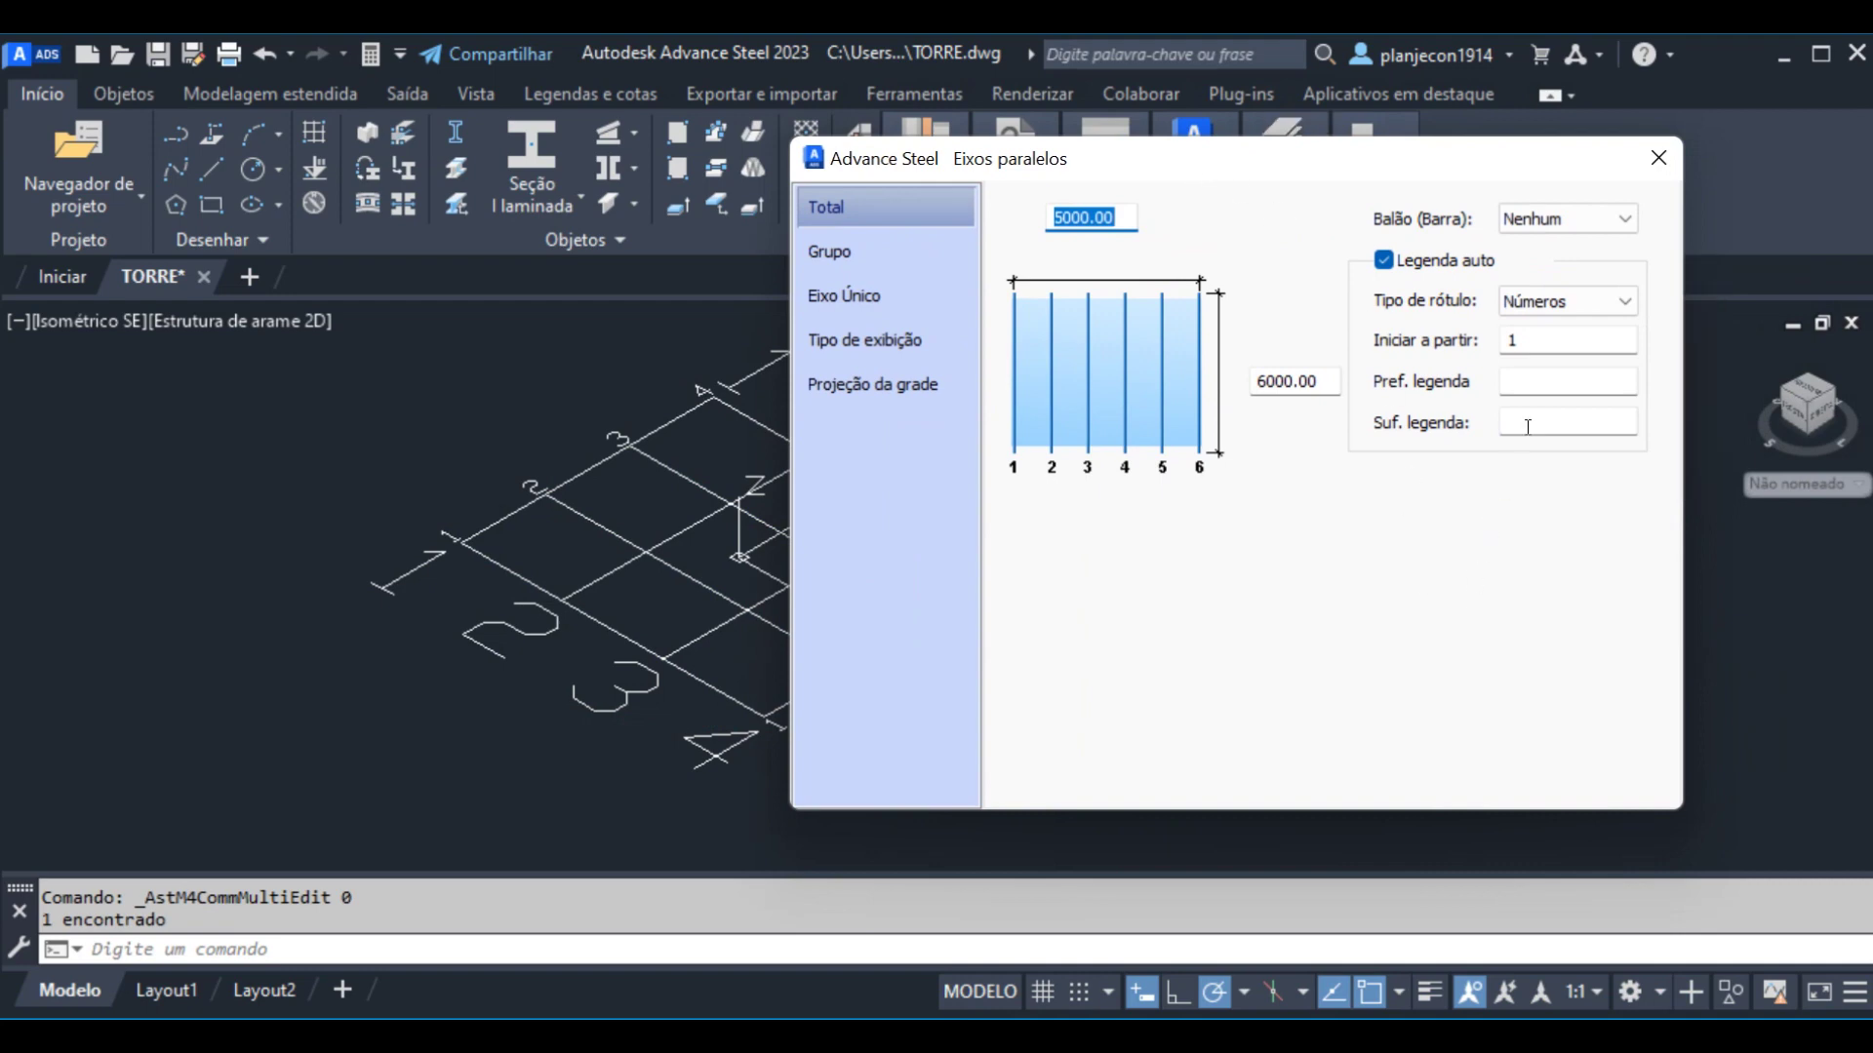
pyautogui.click(1524, 394)
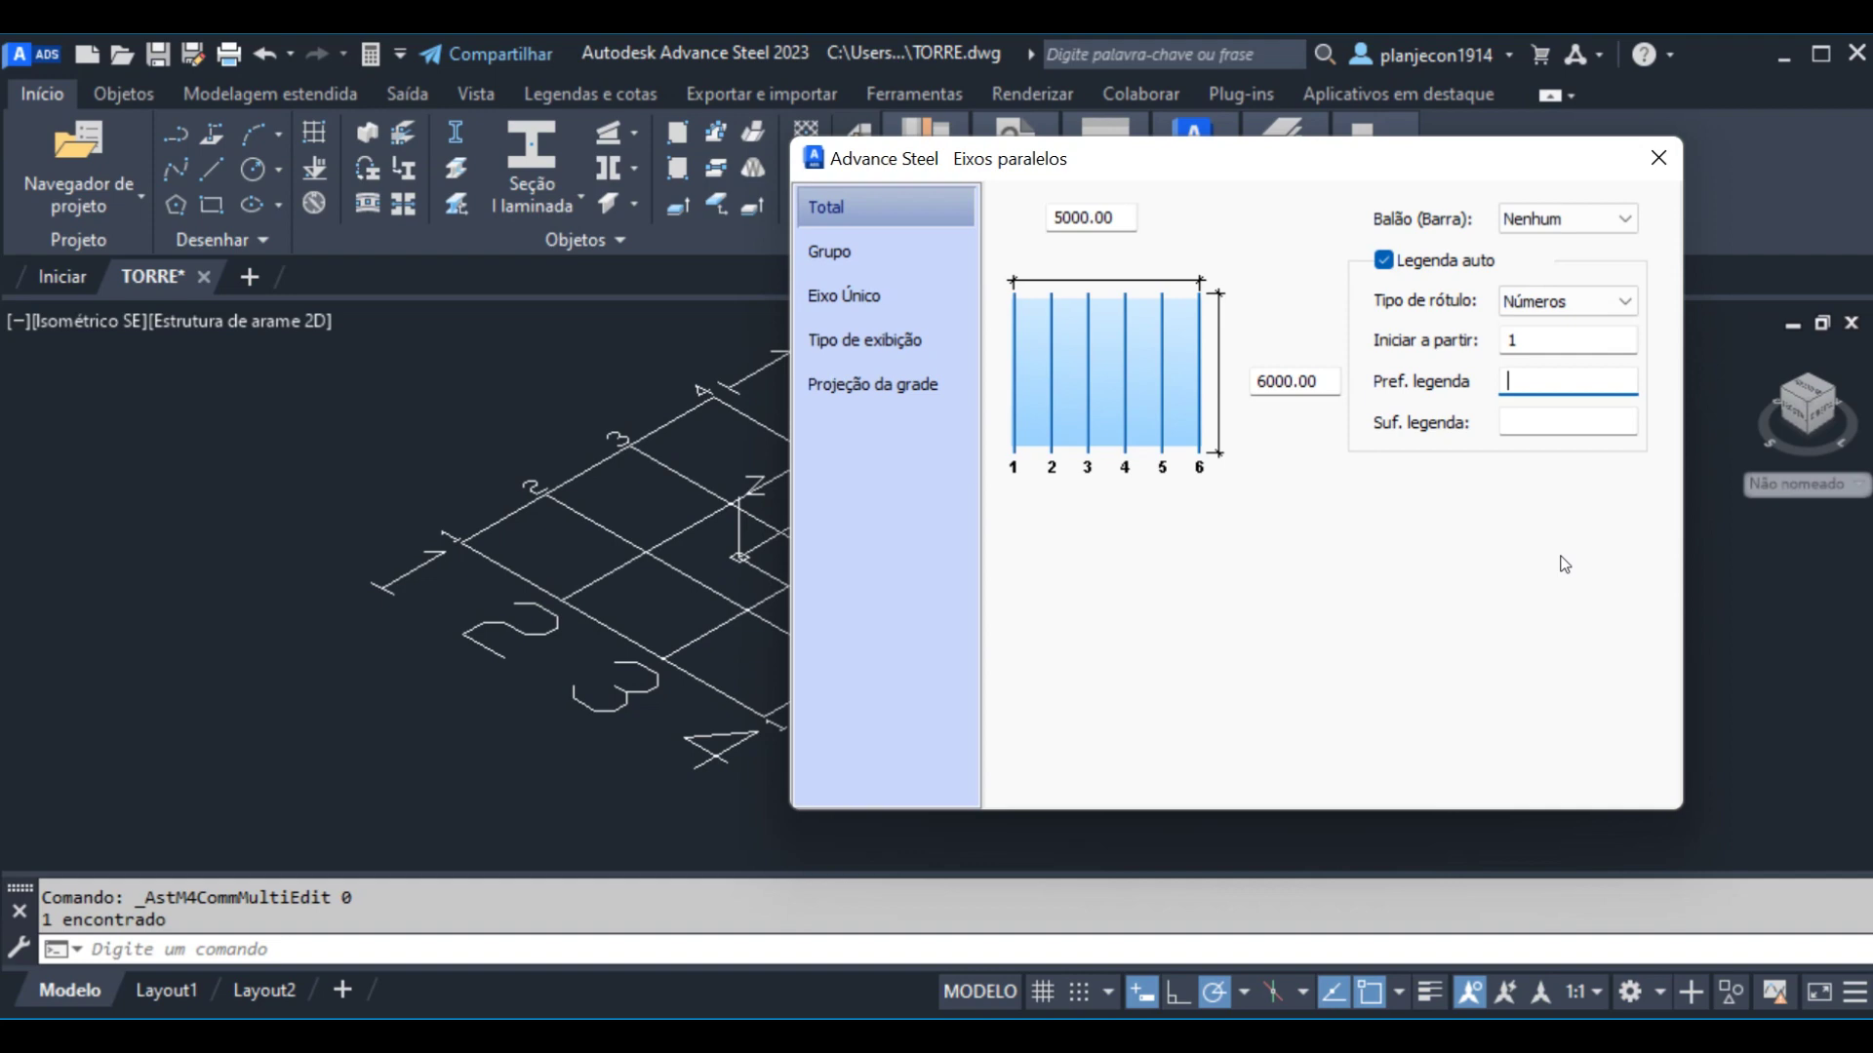
pyautogui.write('E')
# - Set the number of axes in group 1 of the E-labelled axes to 2 and close their properties
pyautogui.click(845, 256)
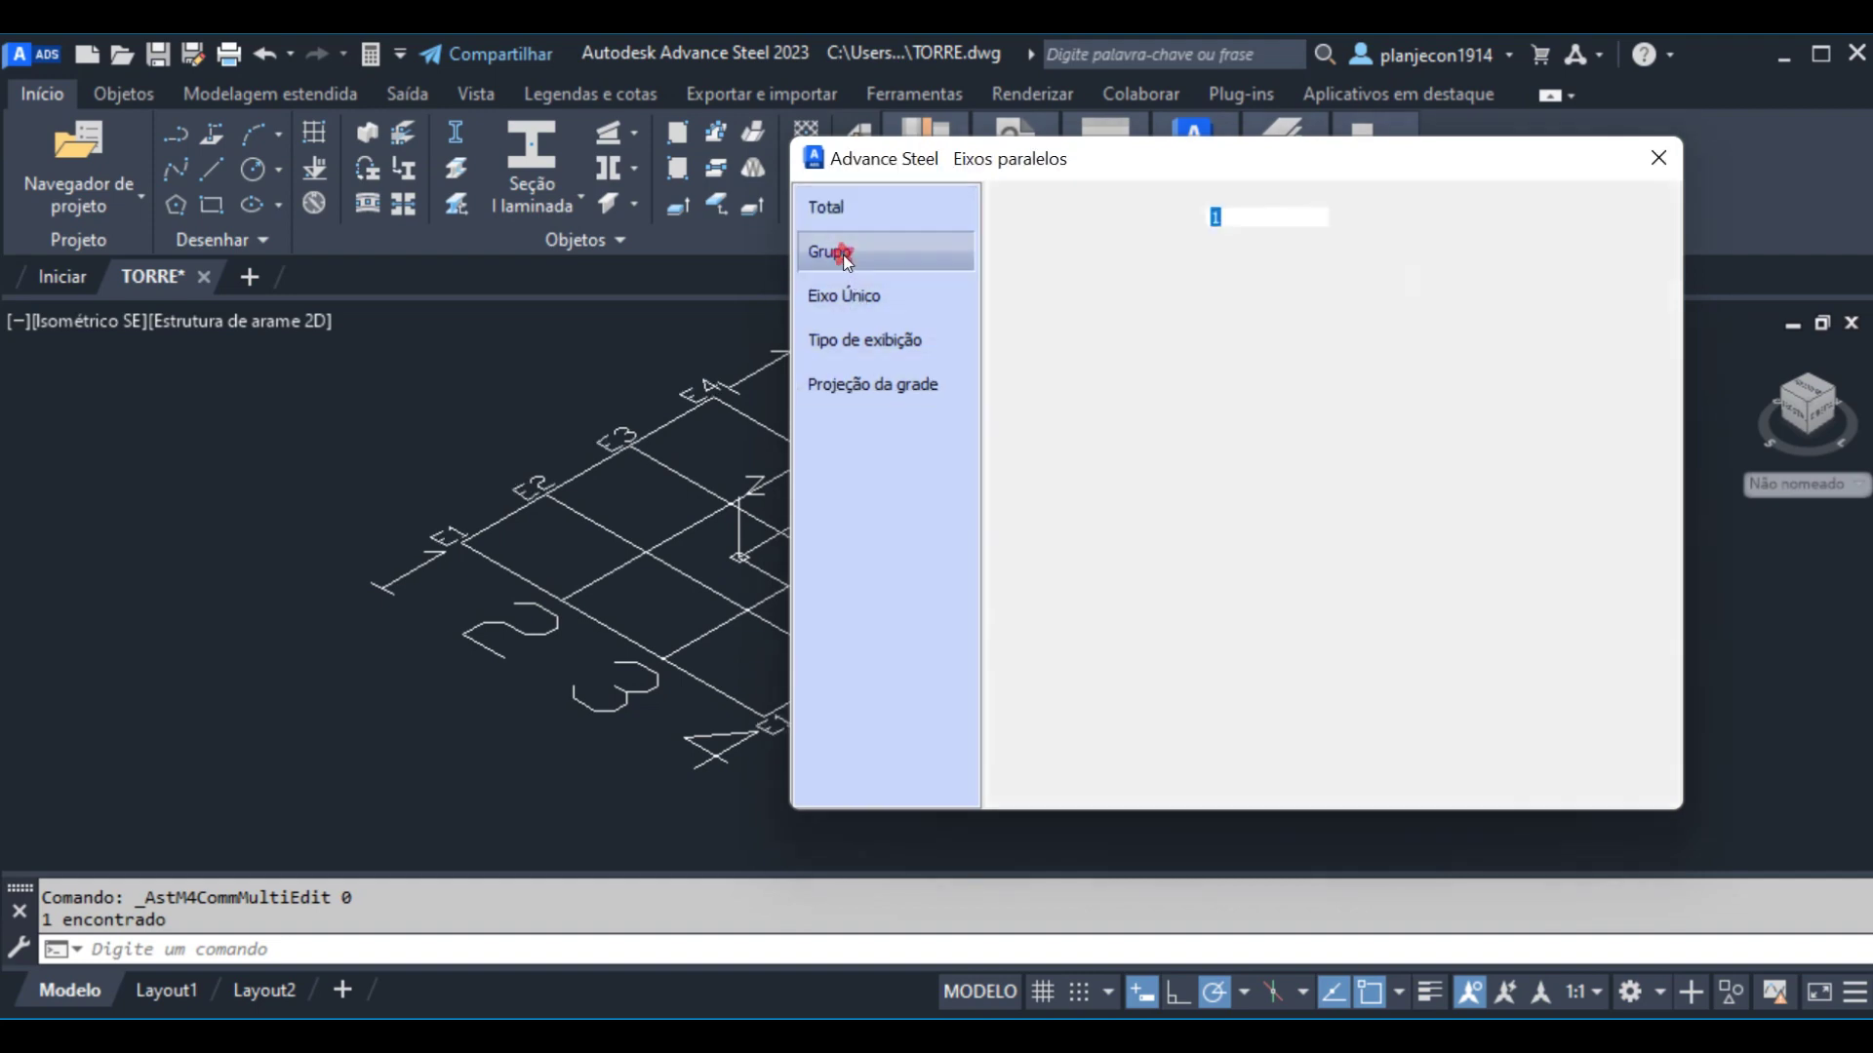
pyautogui.click(1244, 276)
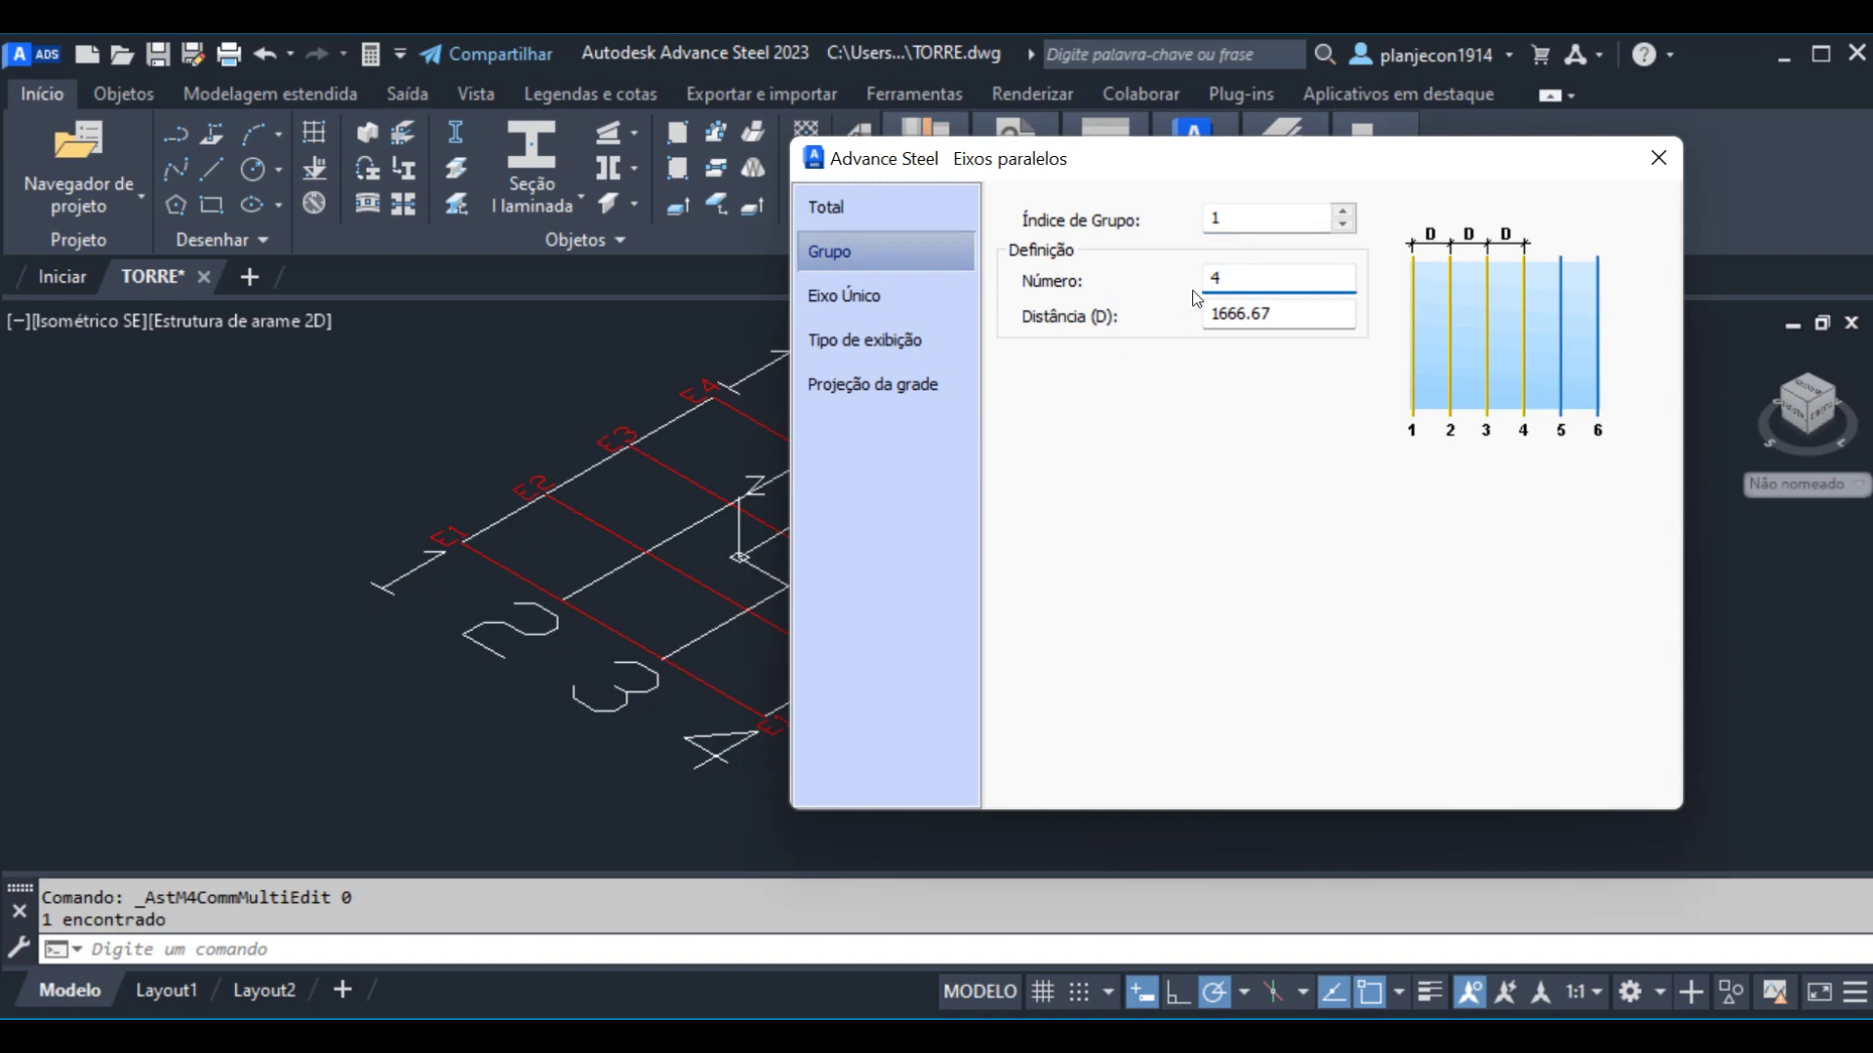
pyautogui.doubleClick(1215, 277)
pyautogui.write('2')
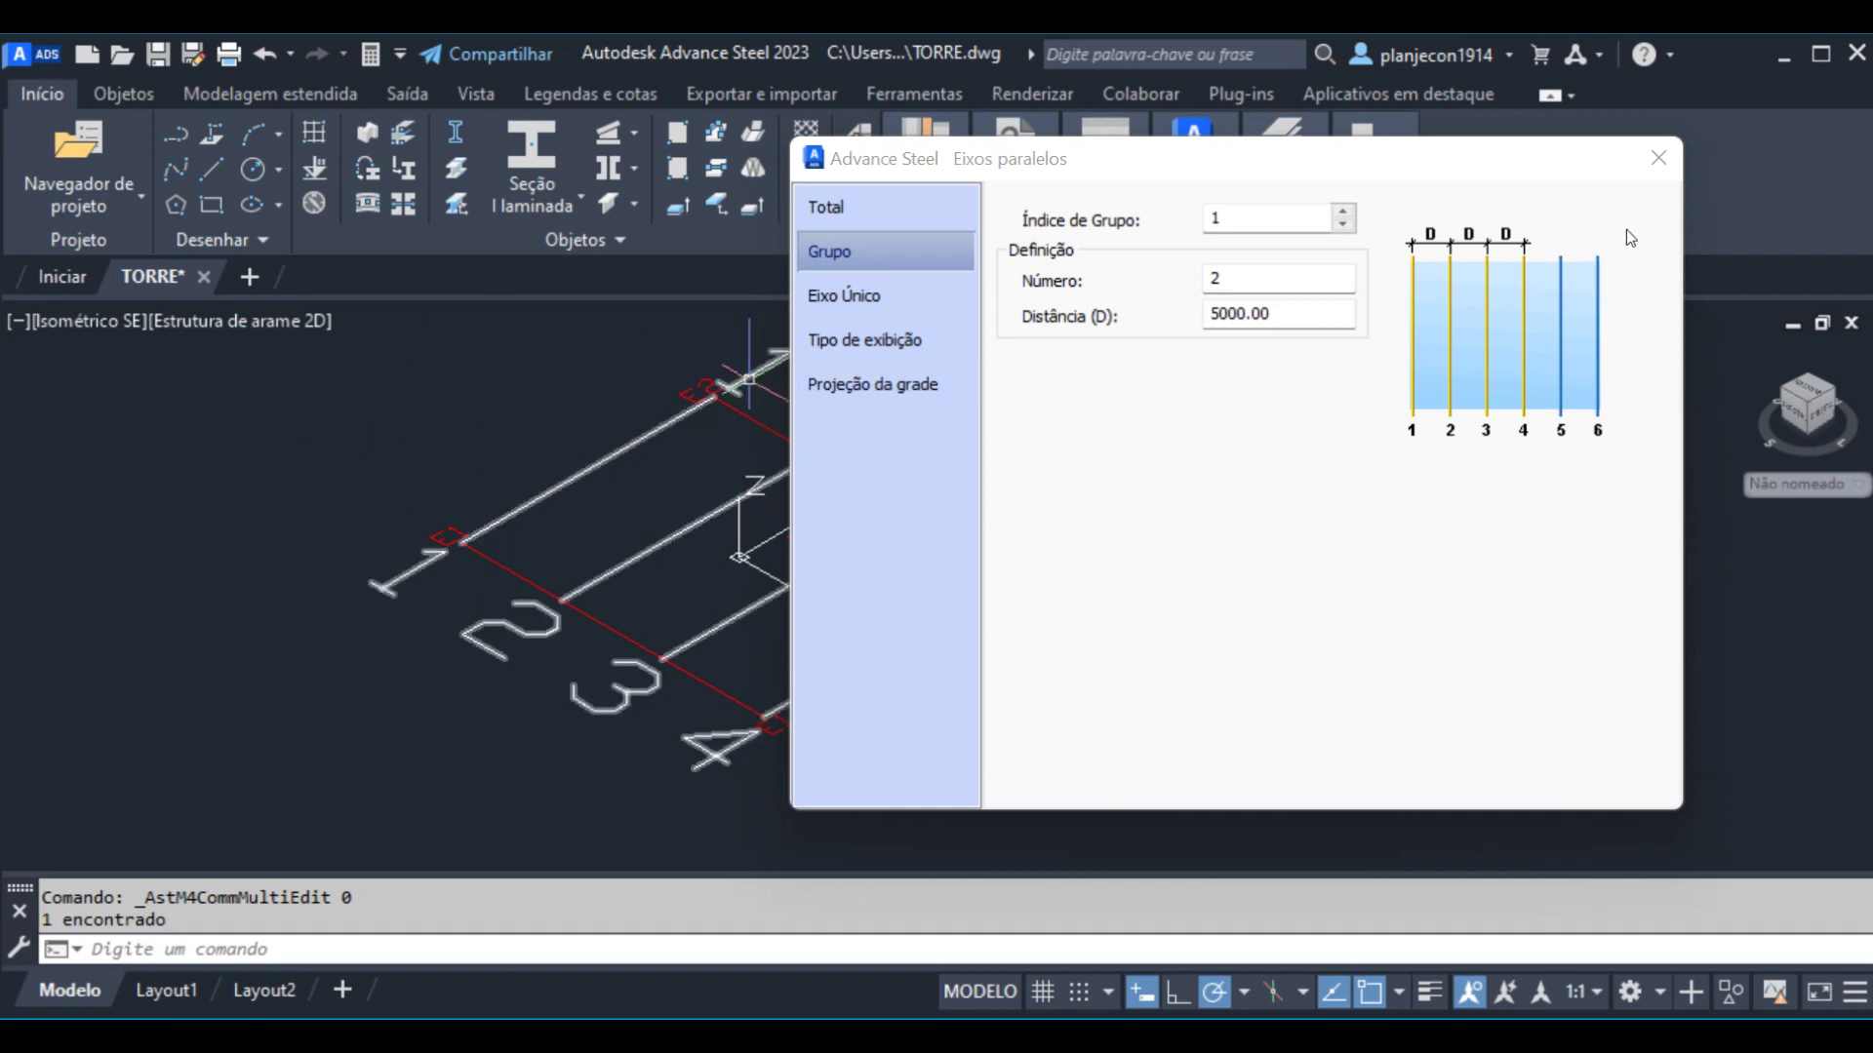
pyautogui.click(1659, 158)
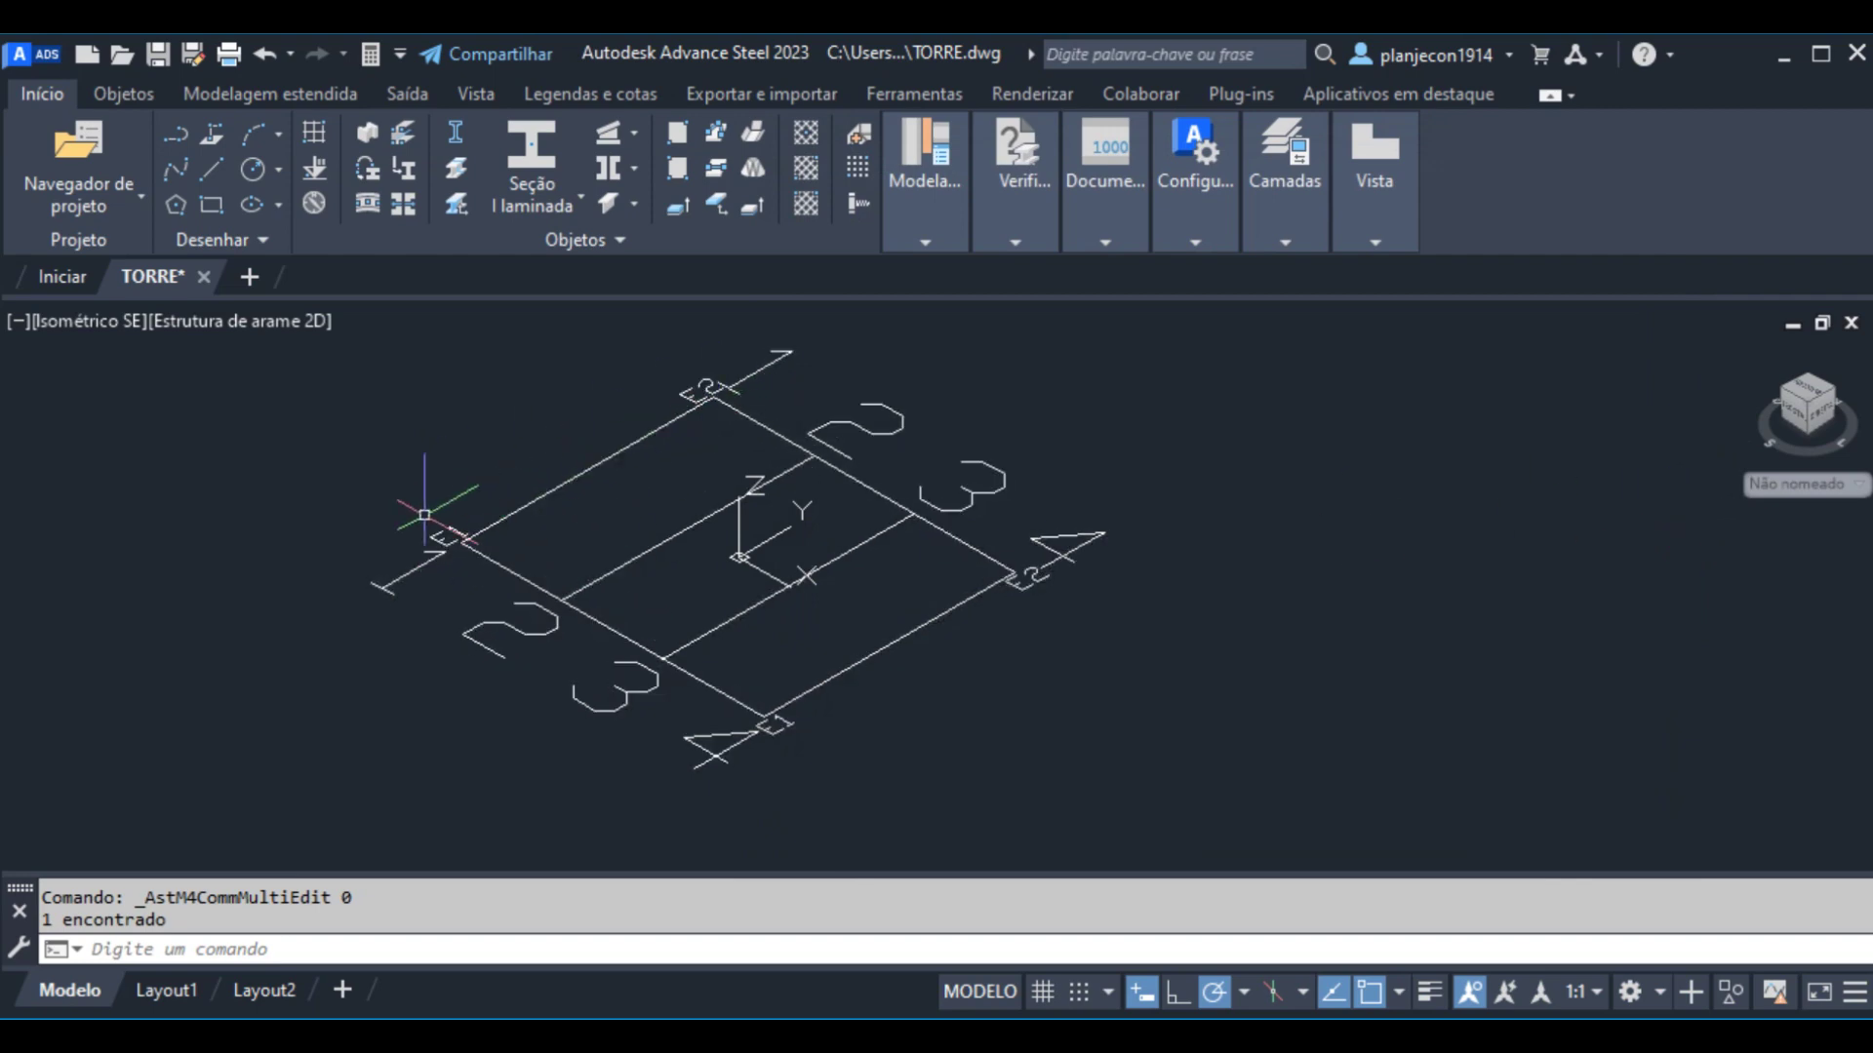
# - In the Advance properties of the number-labelled grid axes parallel to Y, set the label prefix to 1
pyautogui.scroll(2, 738, 363)
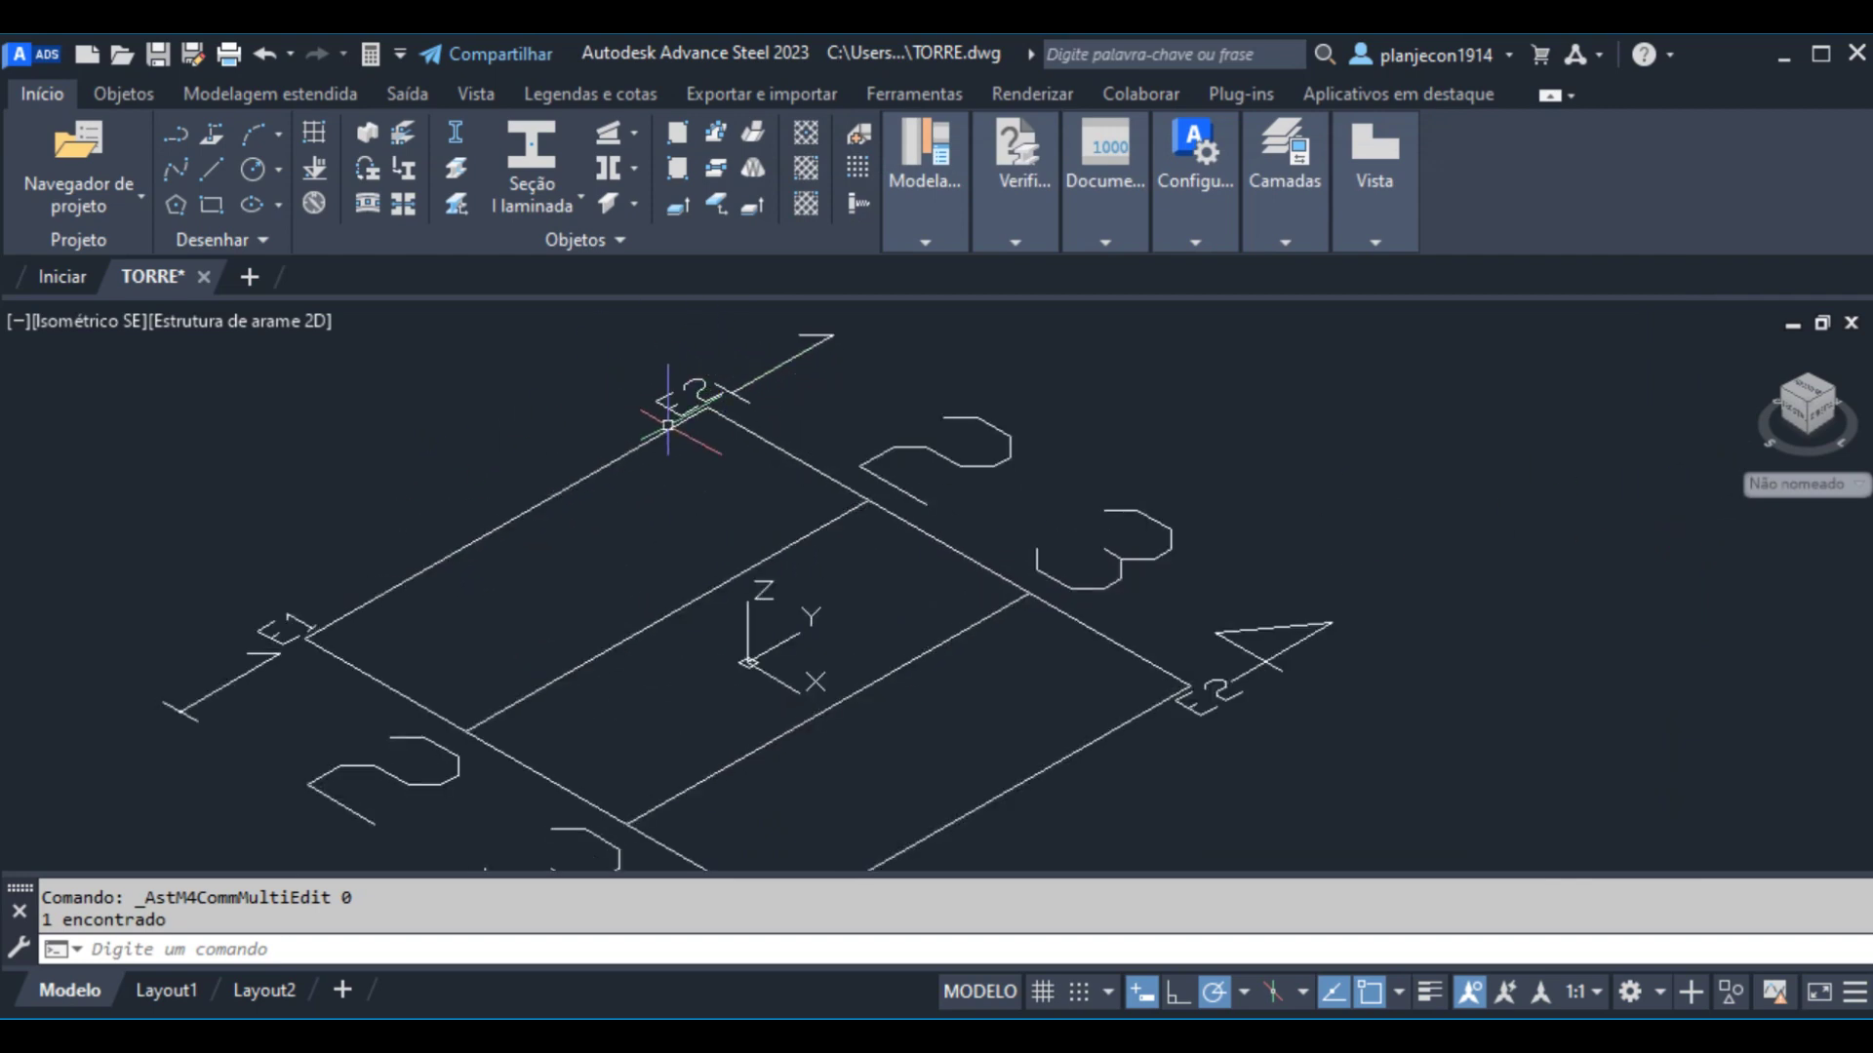
pyautogui.scroll(-4, 329, 603)
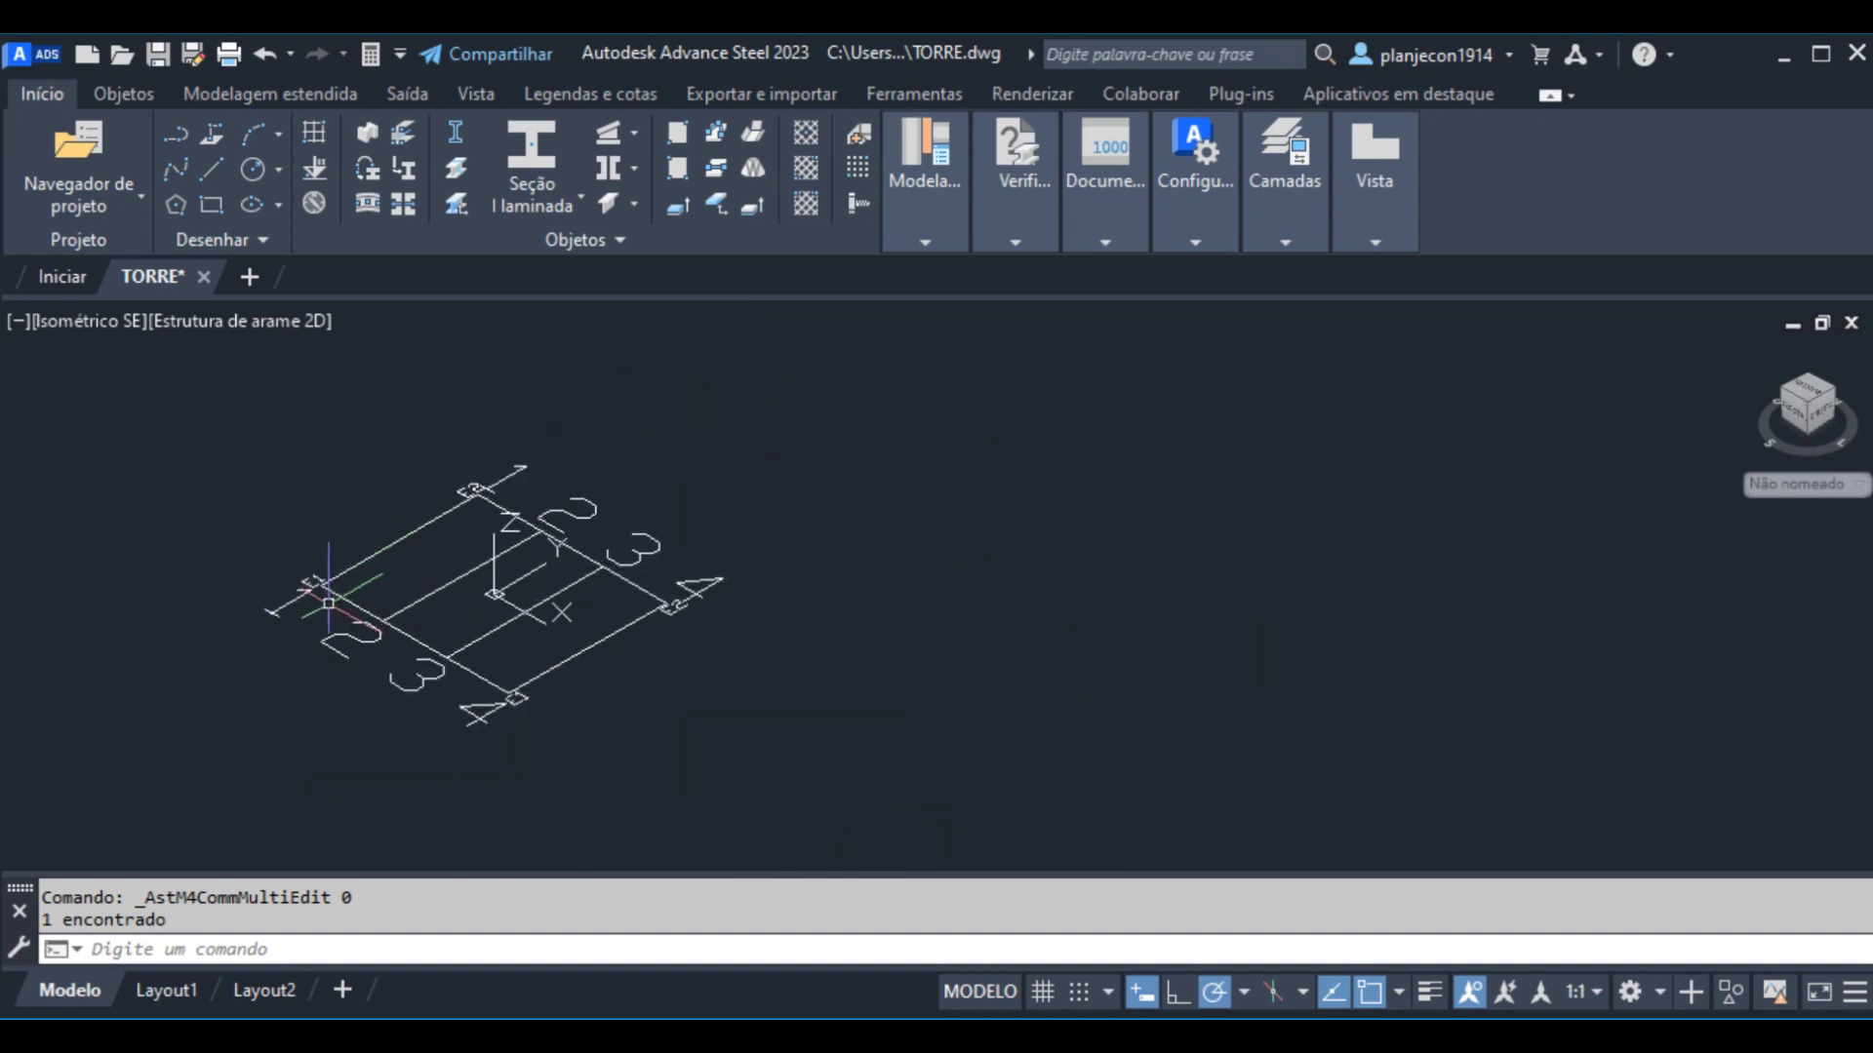
pyautogui.scroll(3, 329, 603)
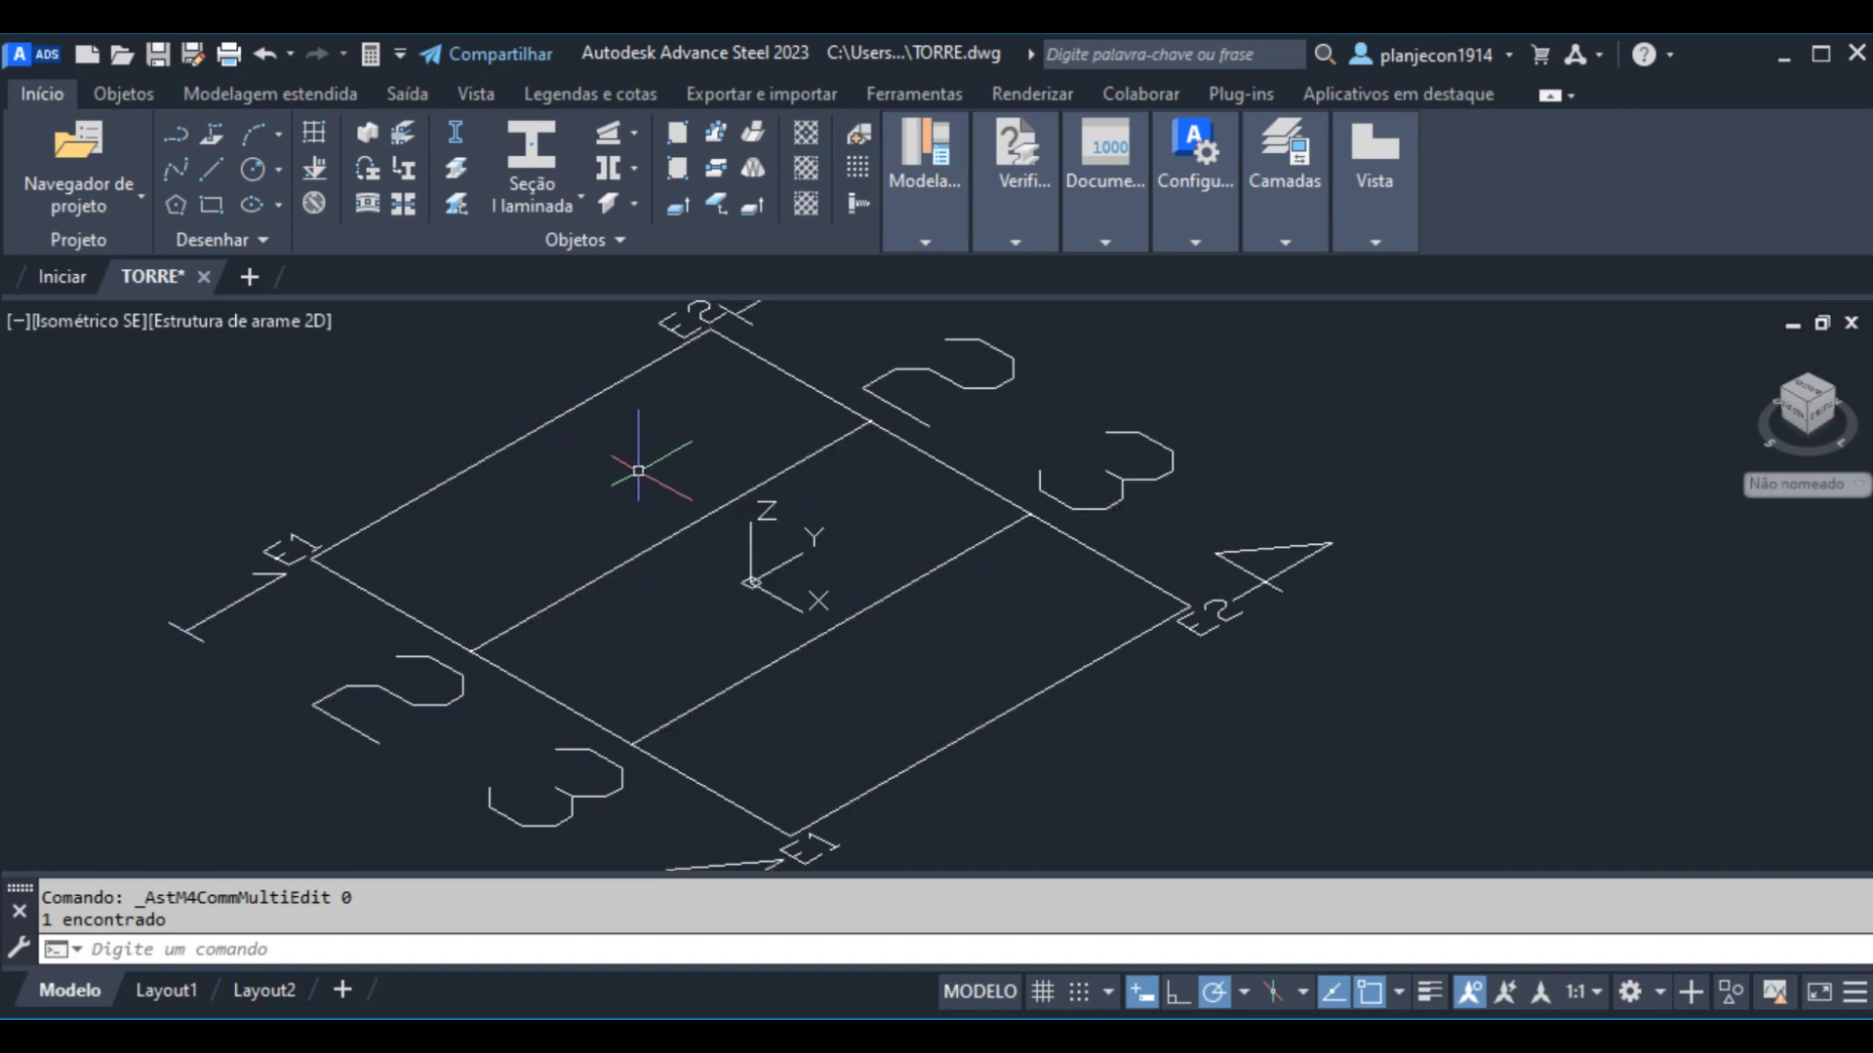
pyautogui.doubleClick(511, 420)
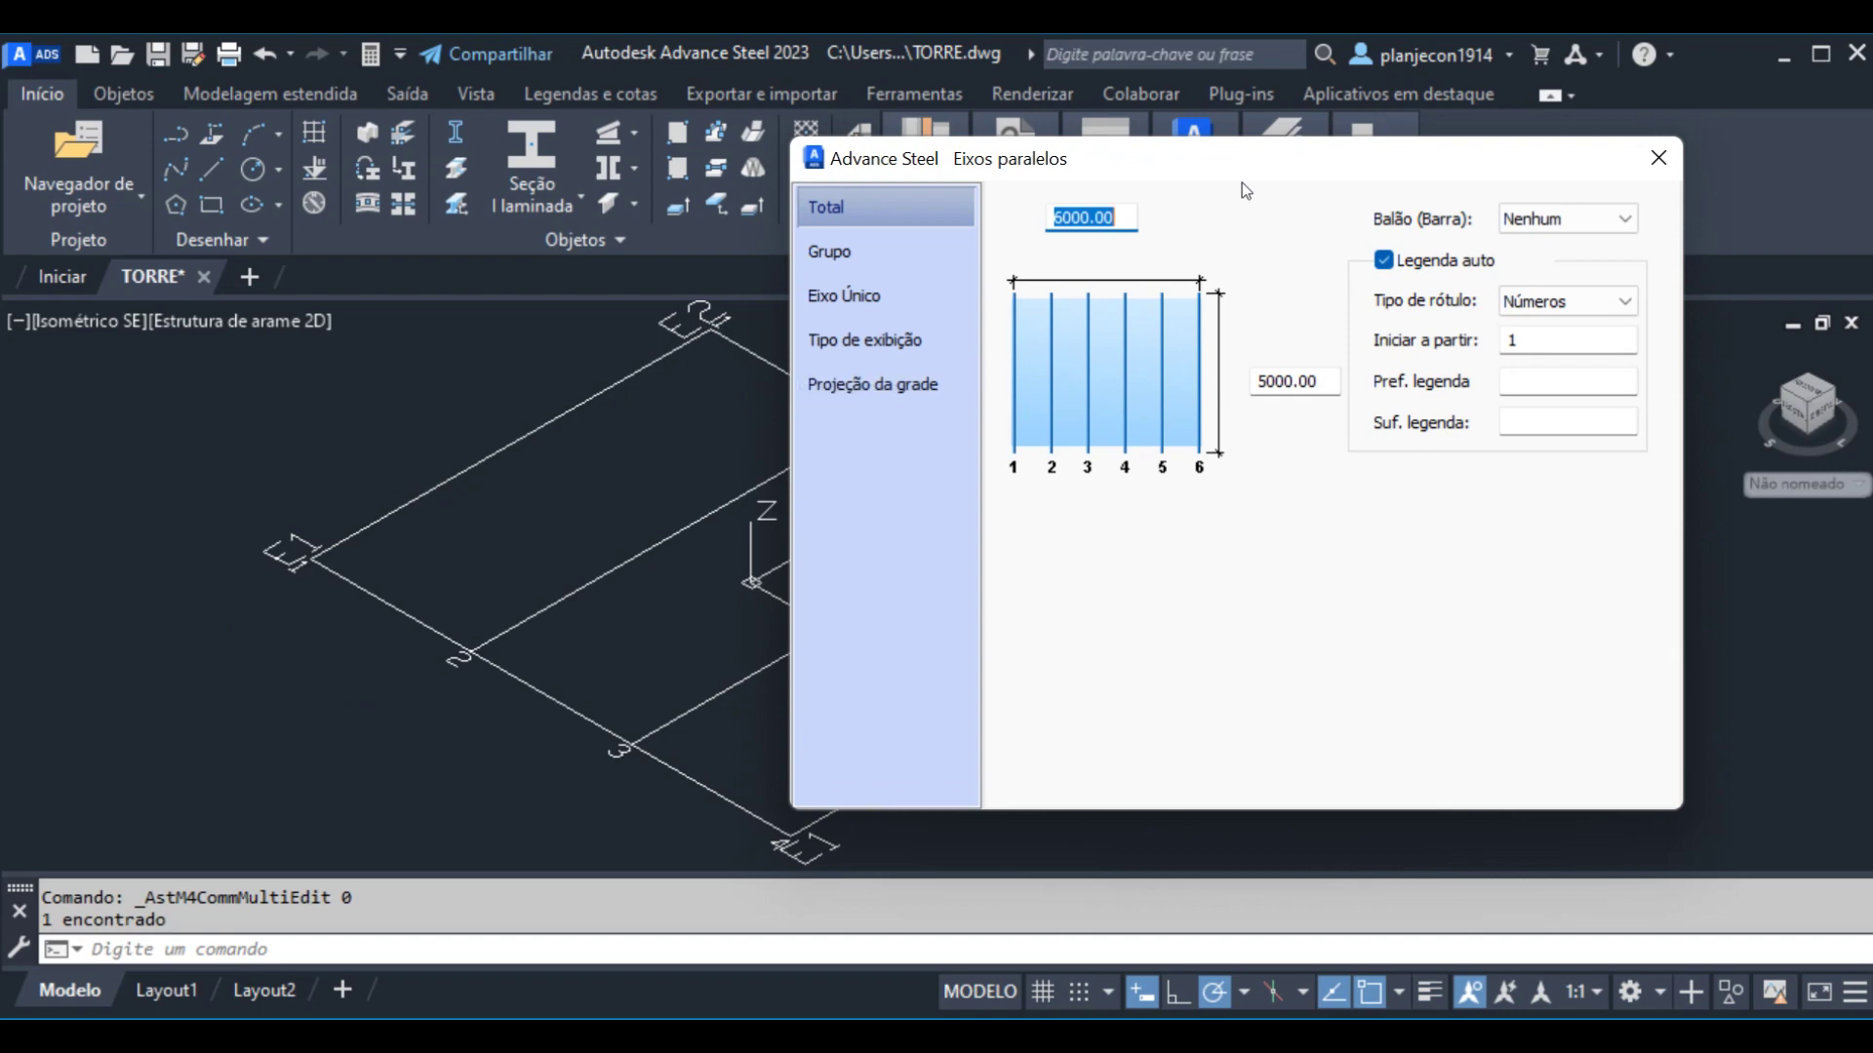
pyautogui.moveTo(1273, 160); pyautogui.dragTo(1308, 152)
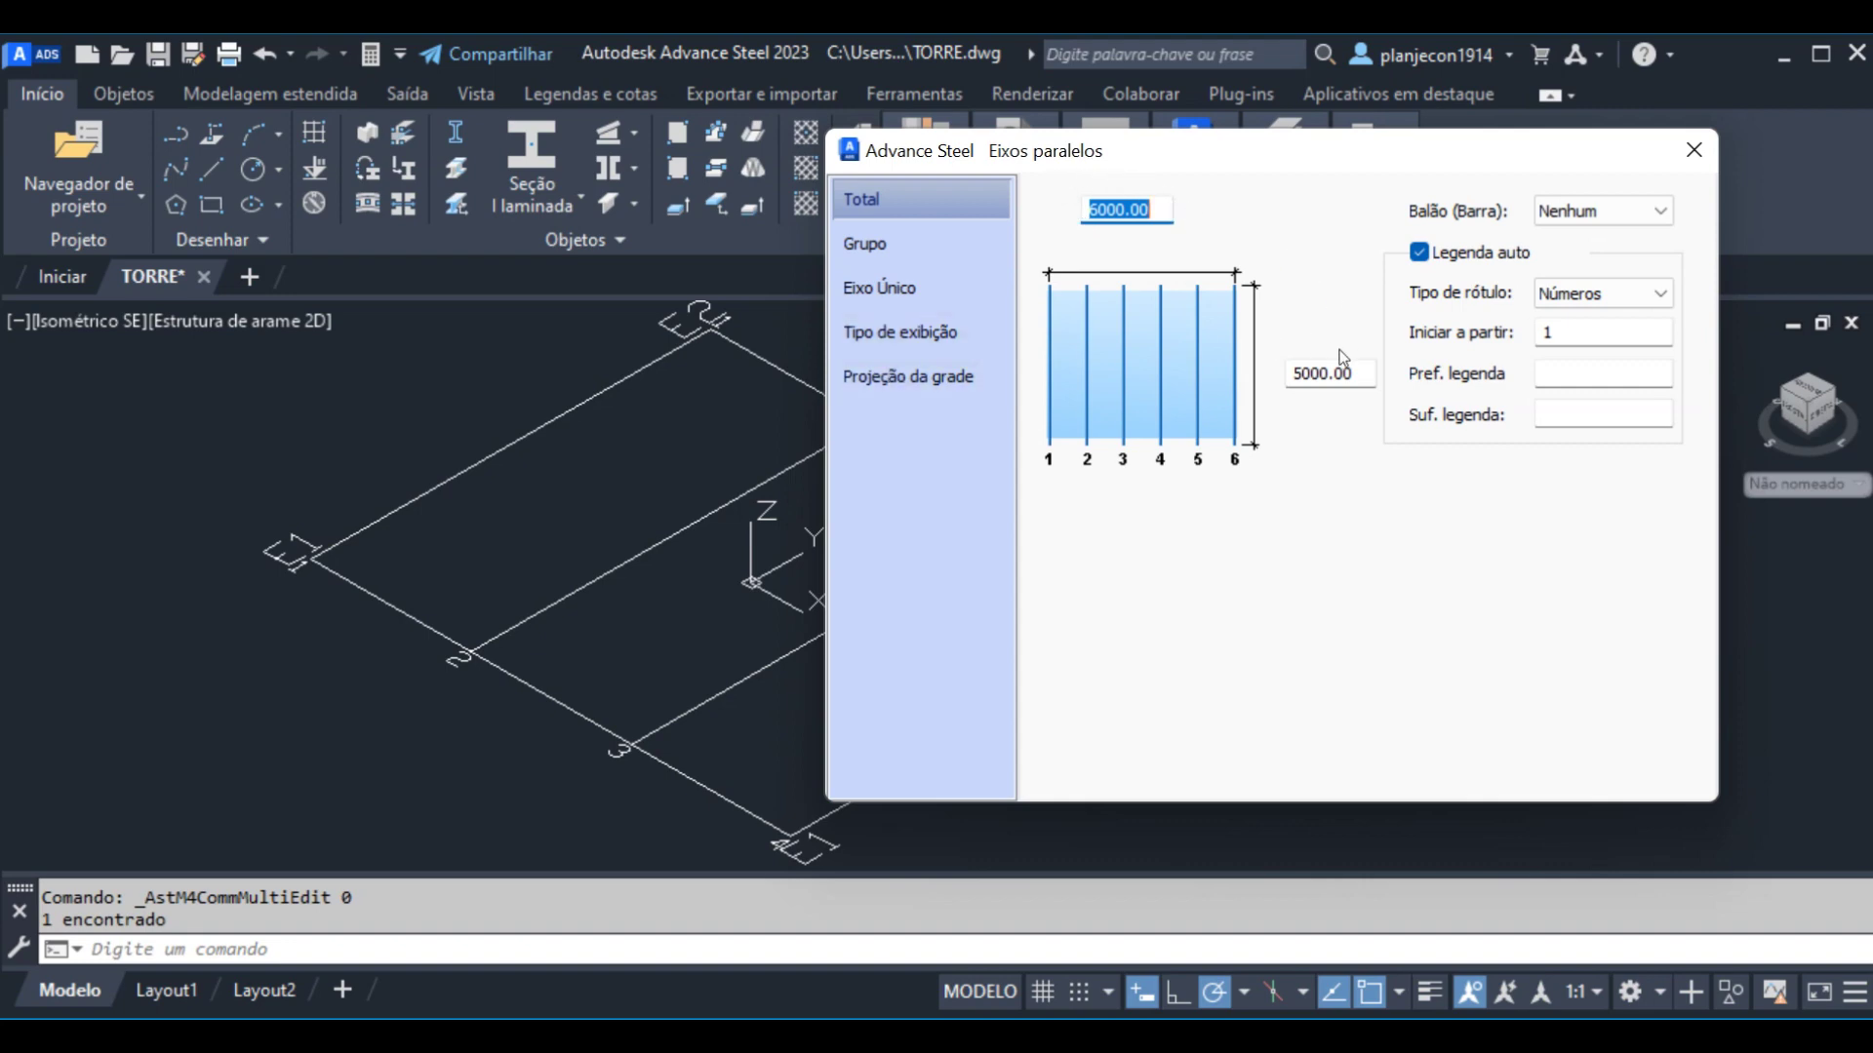
pyautogui.click(1566, 374)
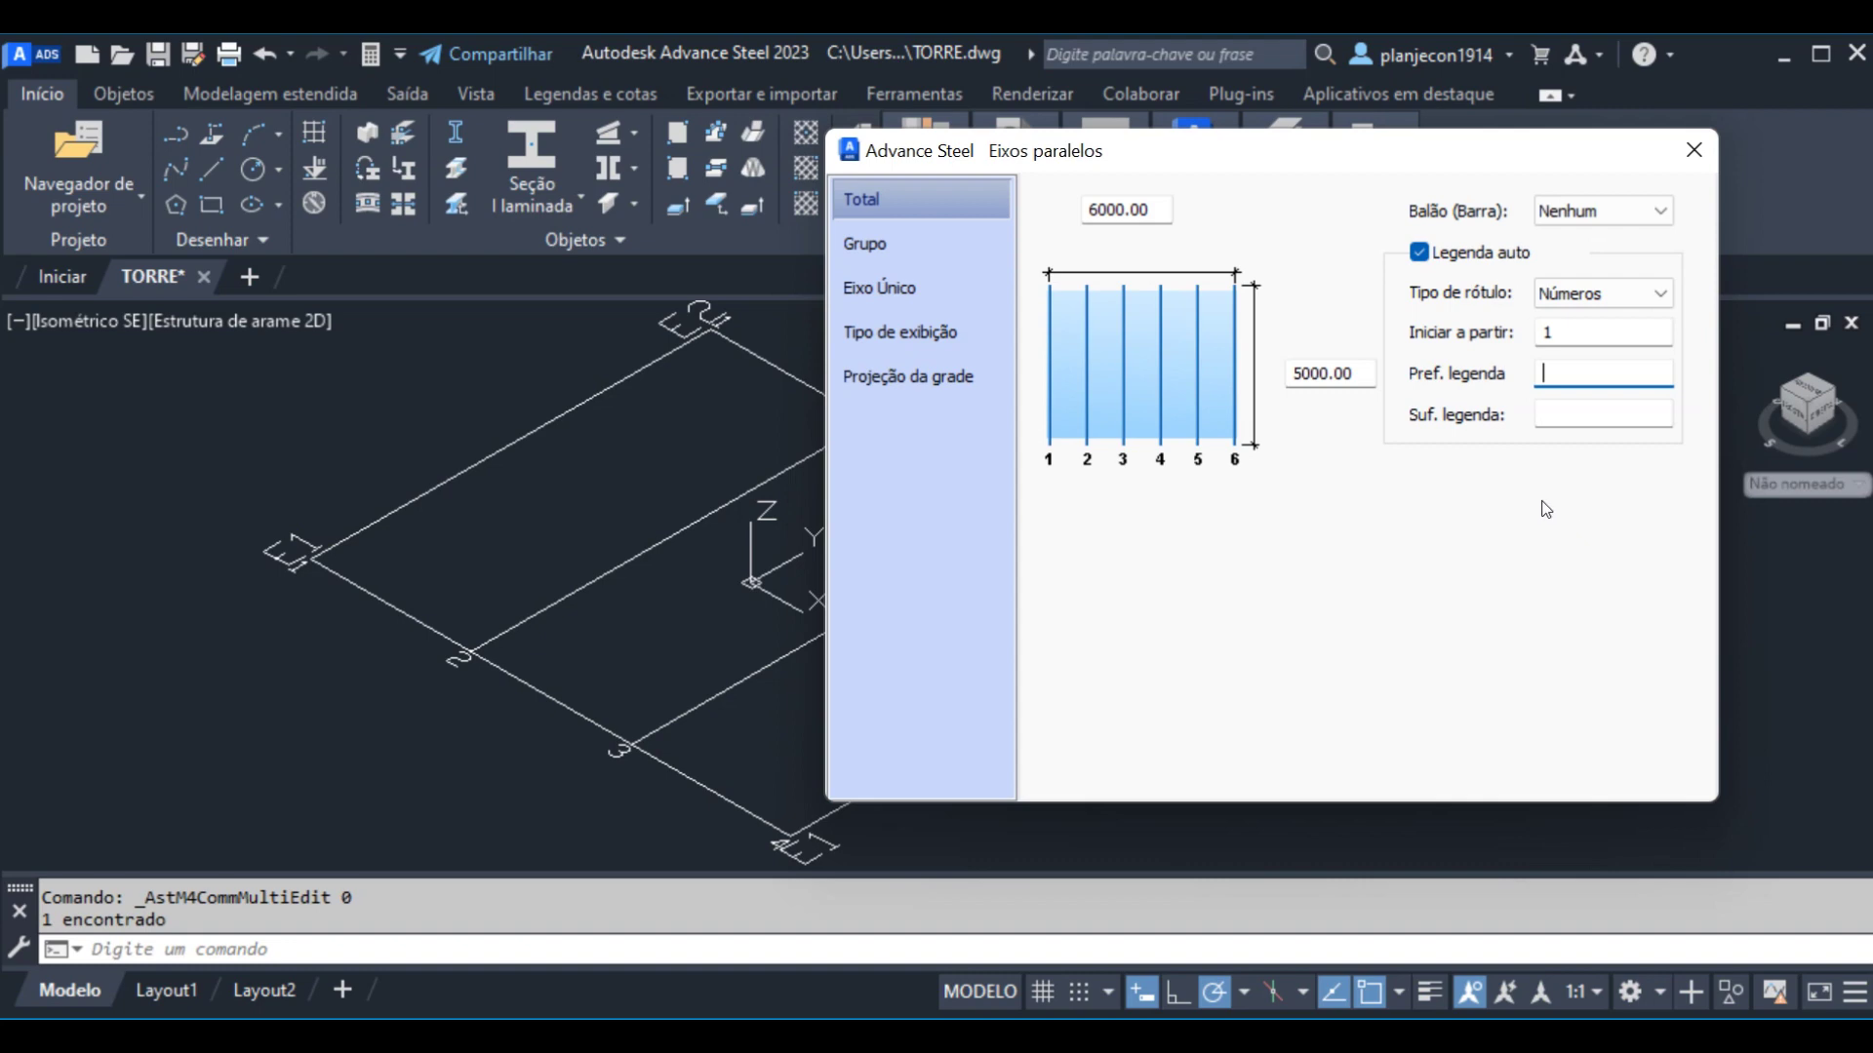
pyautogui.write('1')
# - Set the number of axes in group 1 of these numbered axes to 2
pyautogui.click(862, 244)
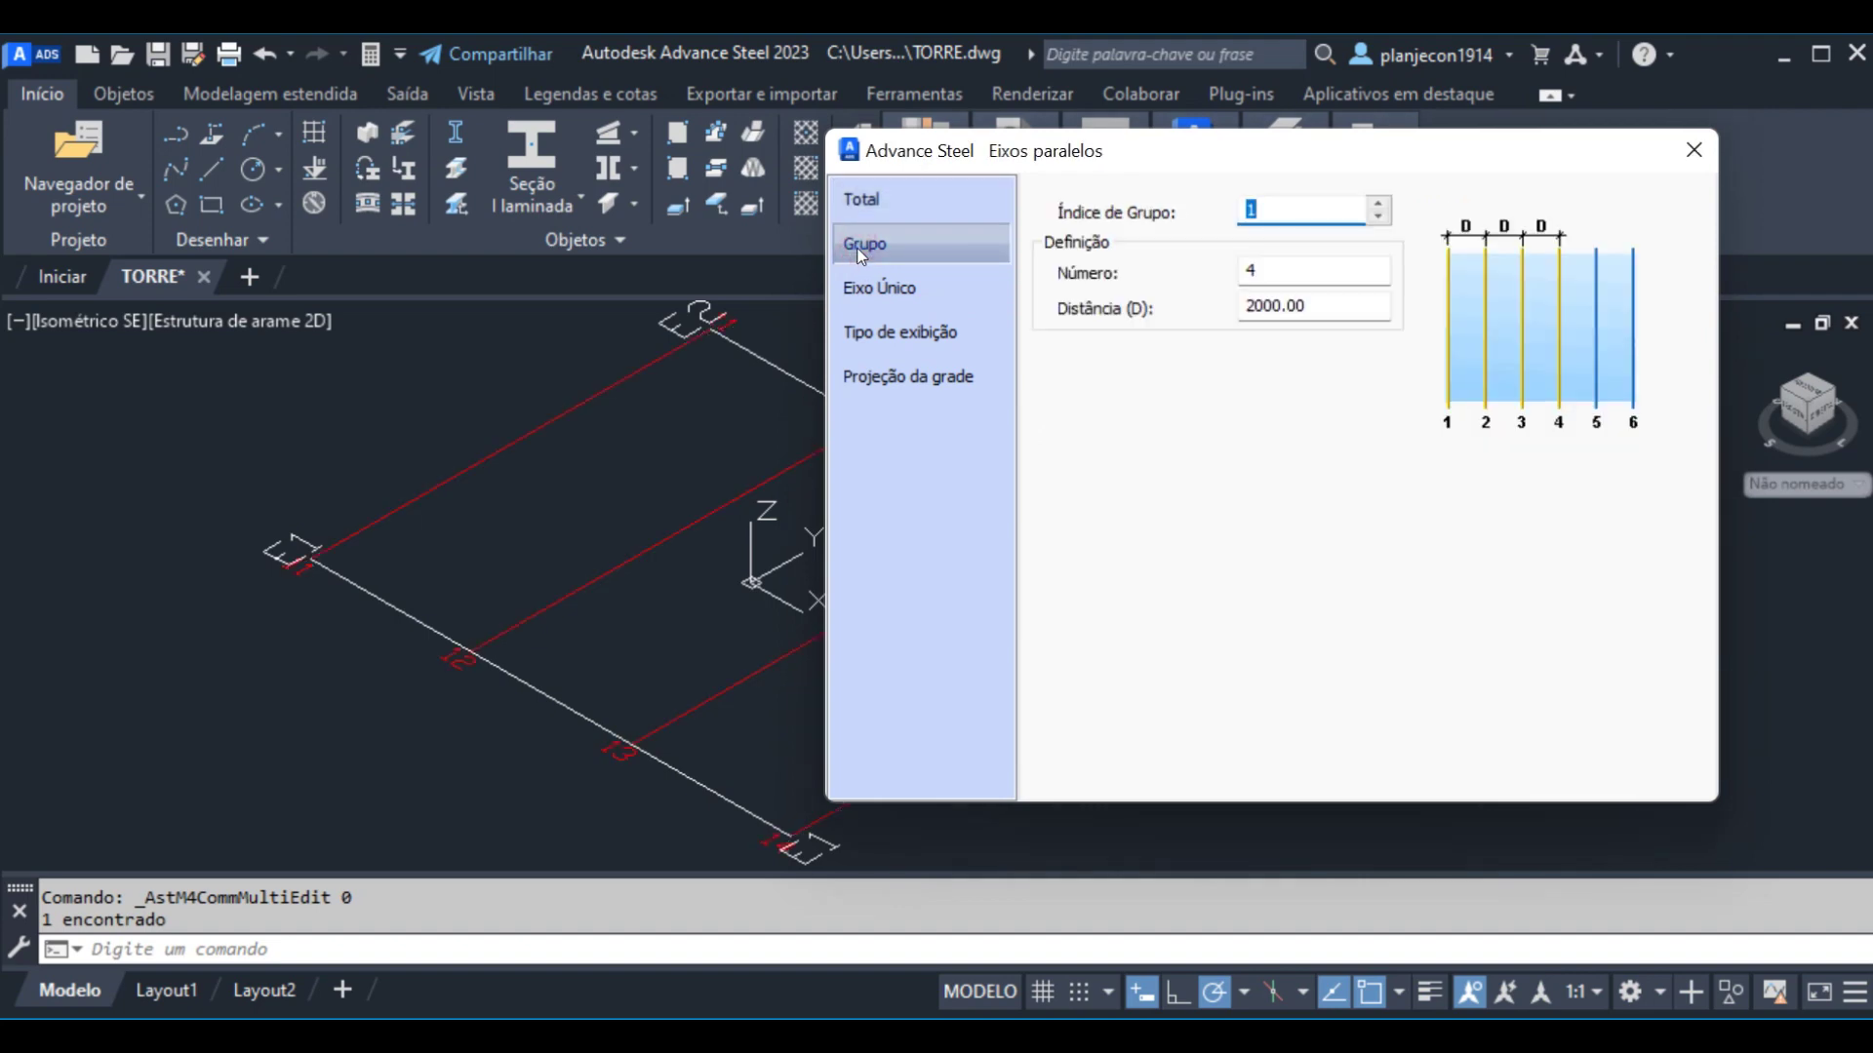
pyautogui.doubleClick(1253, 271)
pyautogui.write('2')
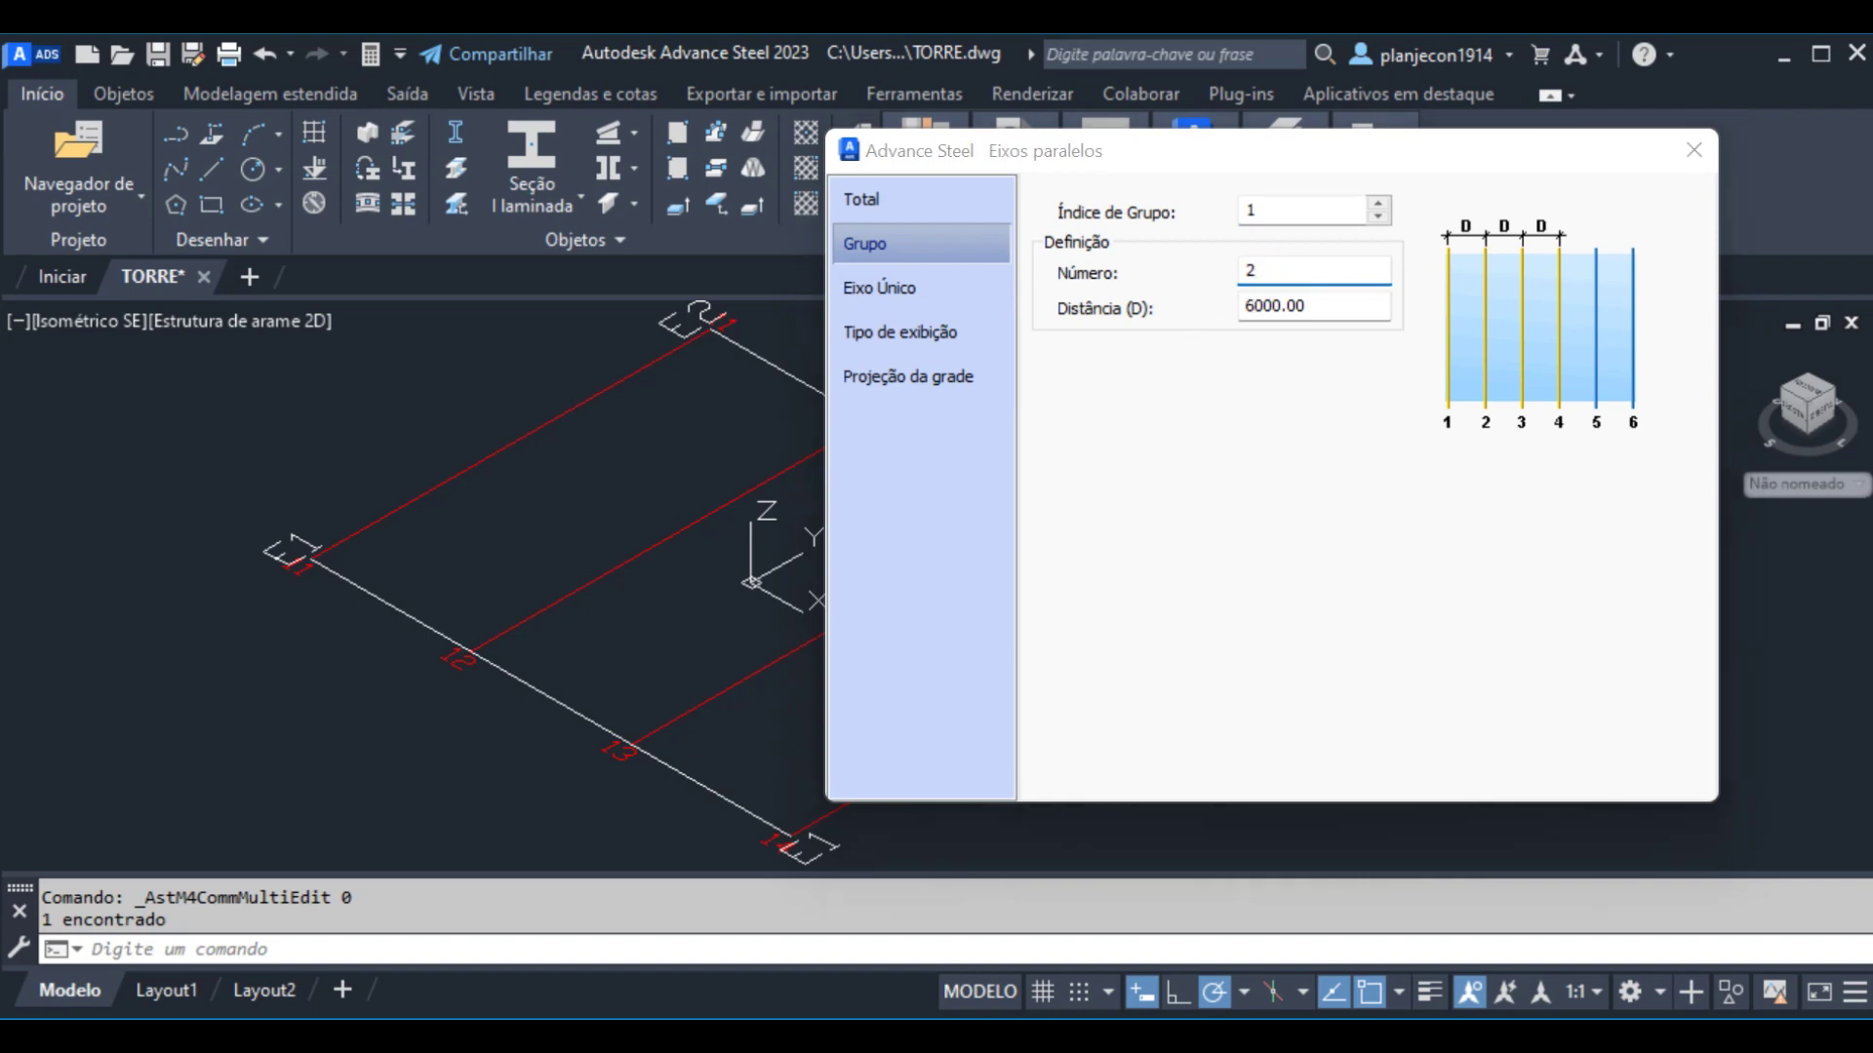
# - Examine the axis labels at the corners of the building grid
pyautogui.scroll(-2, 432, 439)
pyautogui.scroll(6, 488, 644)
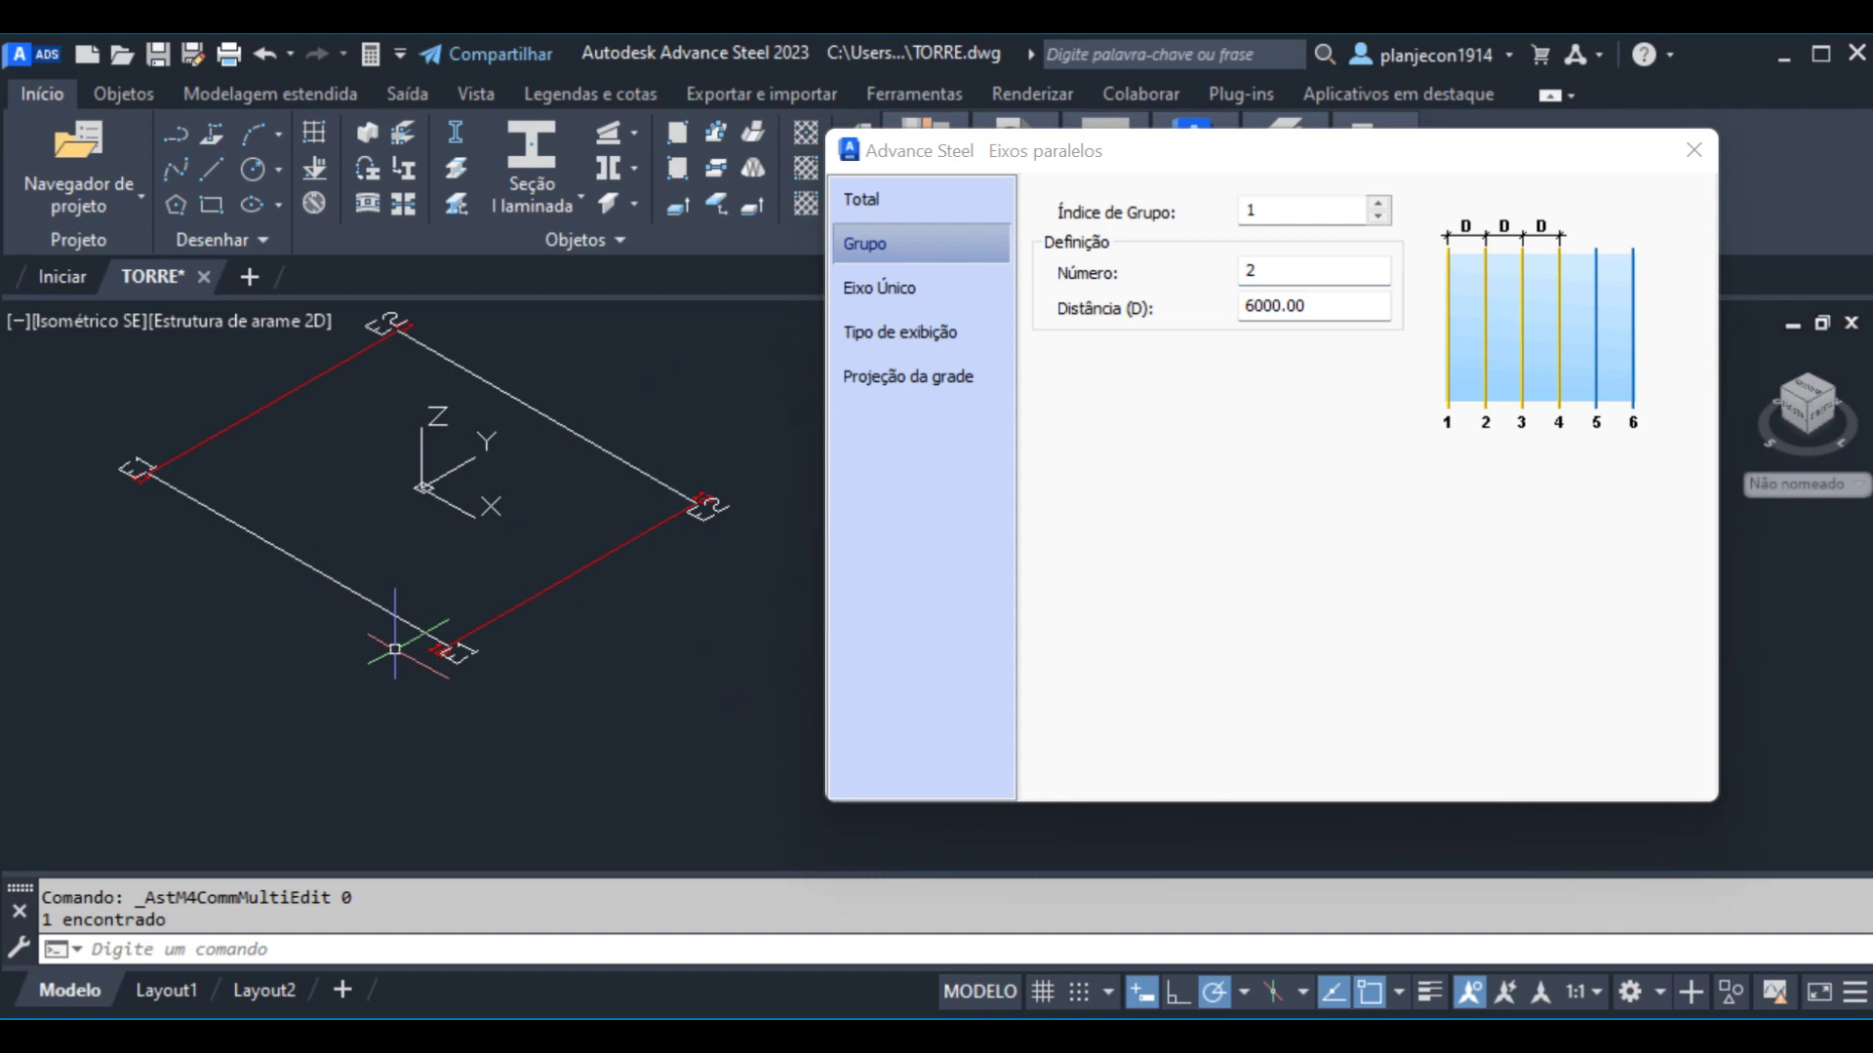
pyautogui.scroll(-3, 561, 629)
pyautogui.scroll(3, 486, 507)
pyautogui.scroll(-3, 393, 430)
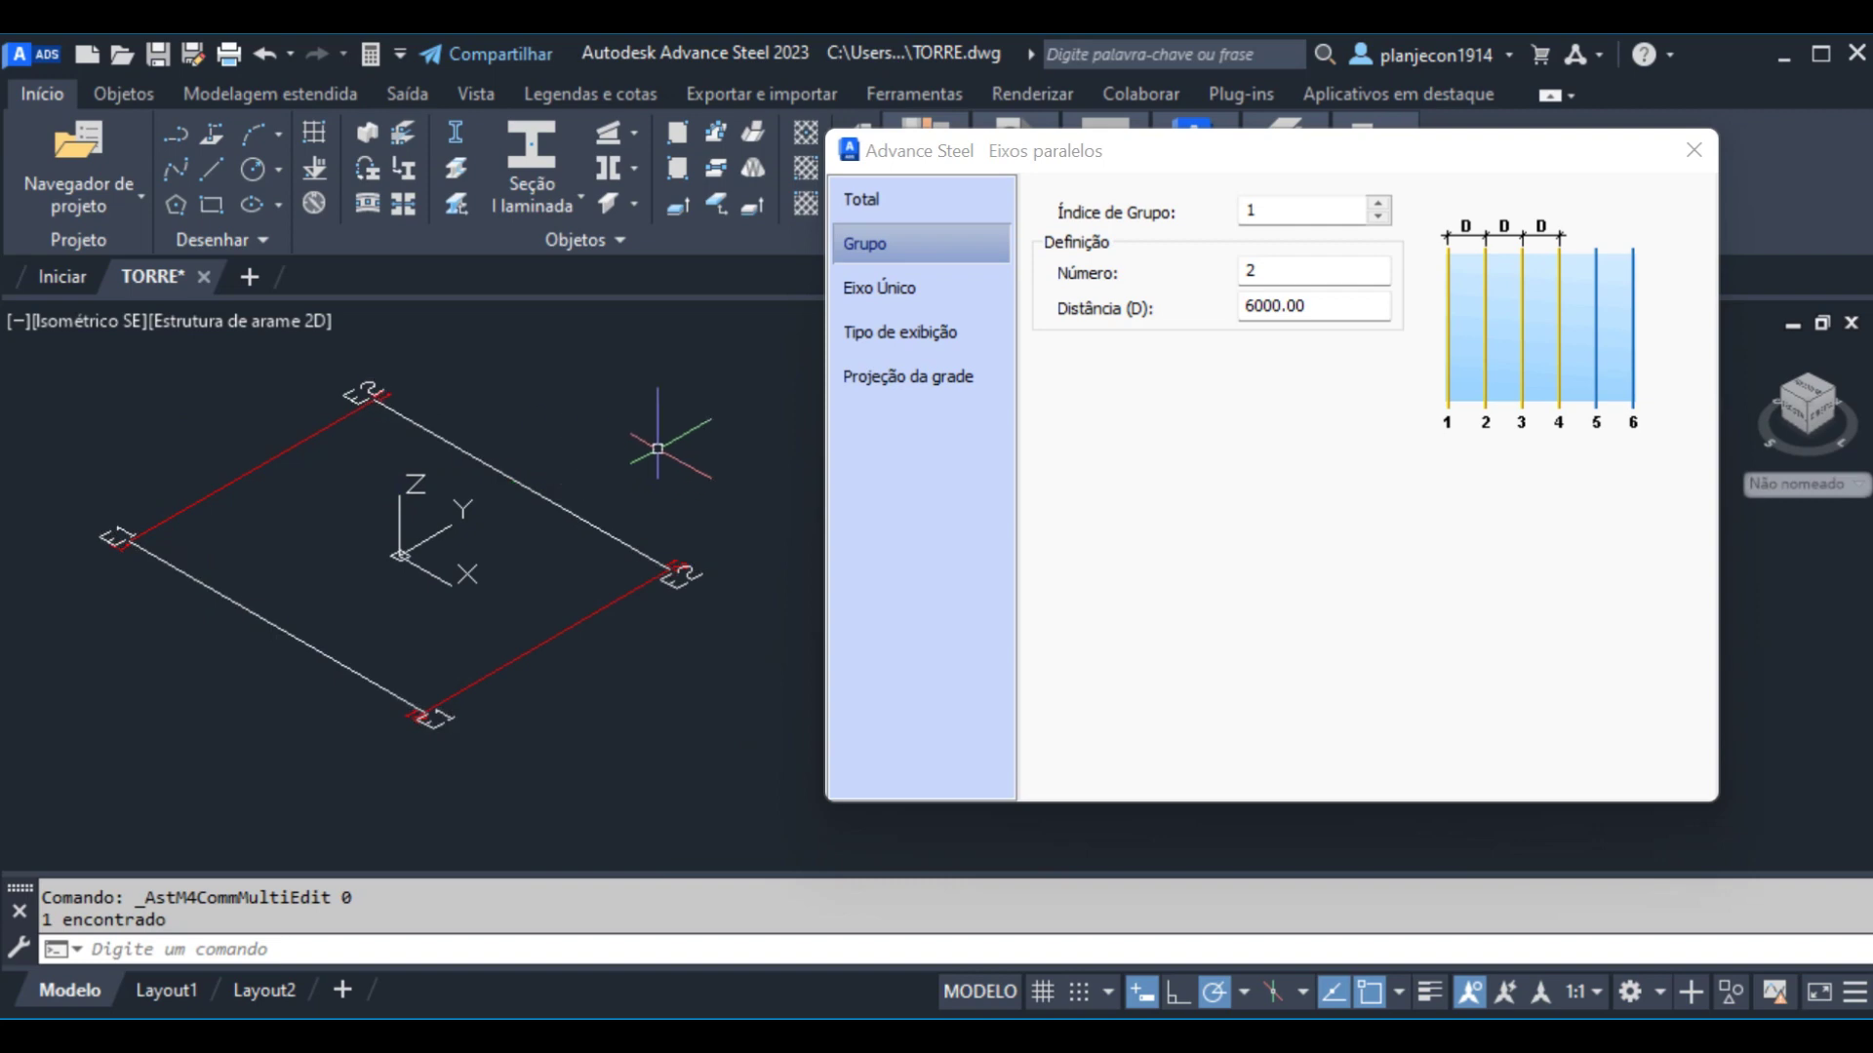
pyautogui.scroll(4, 399, 741)
pyautogui.scroll(3, 453, 709)
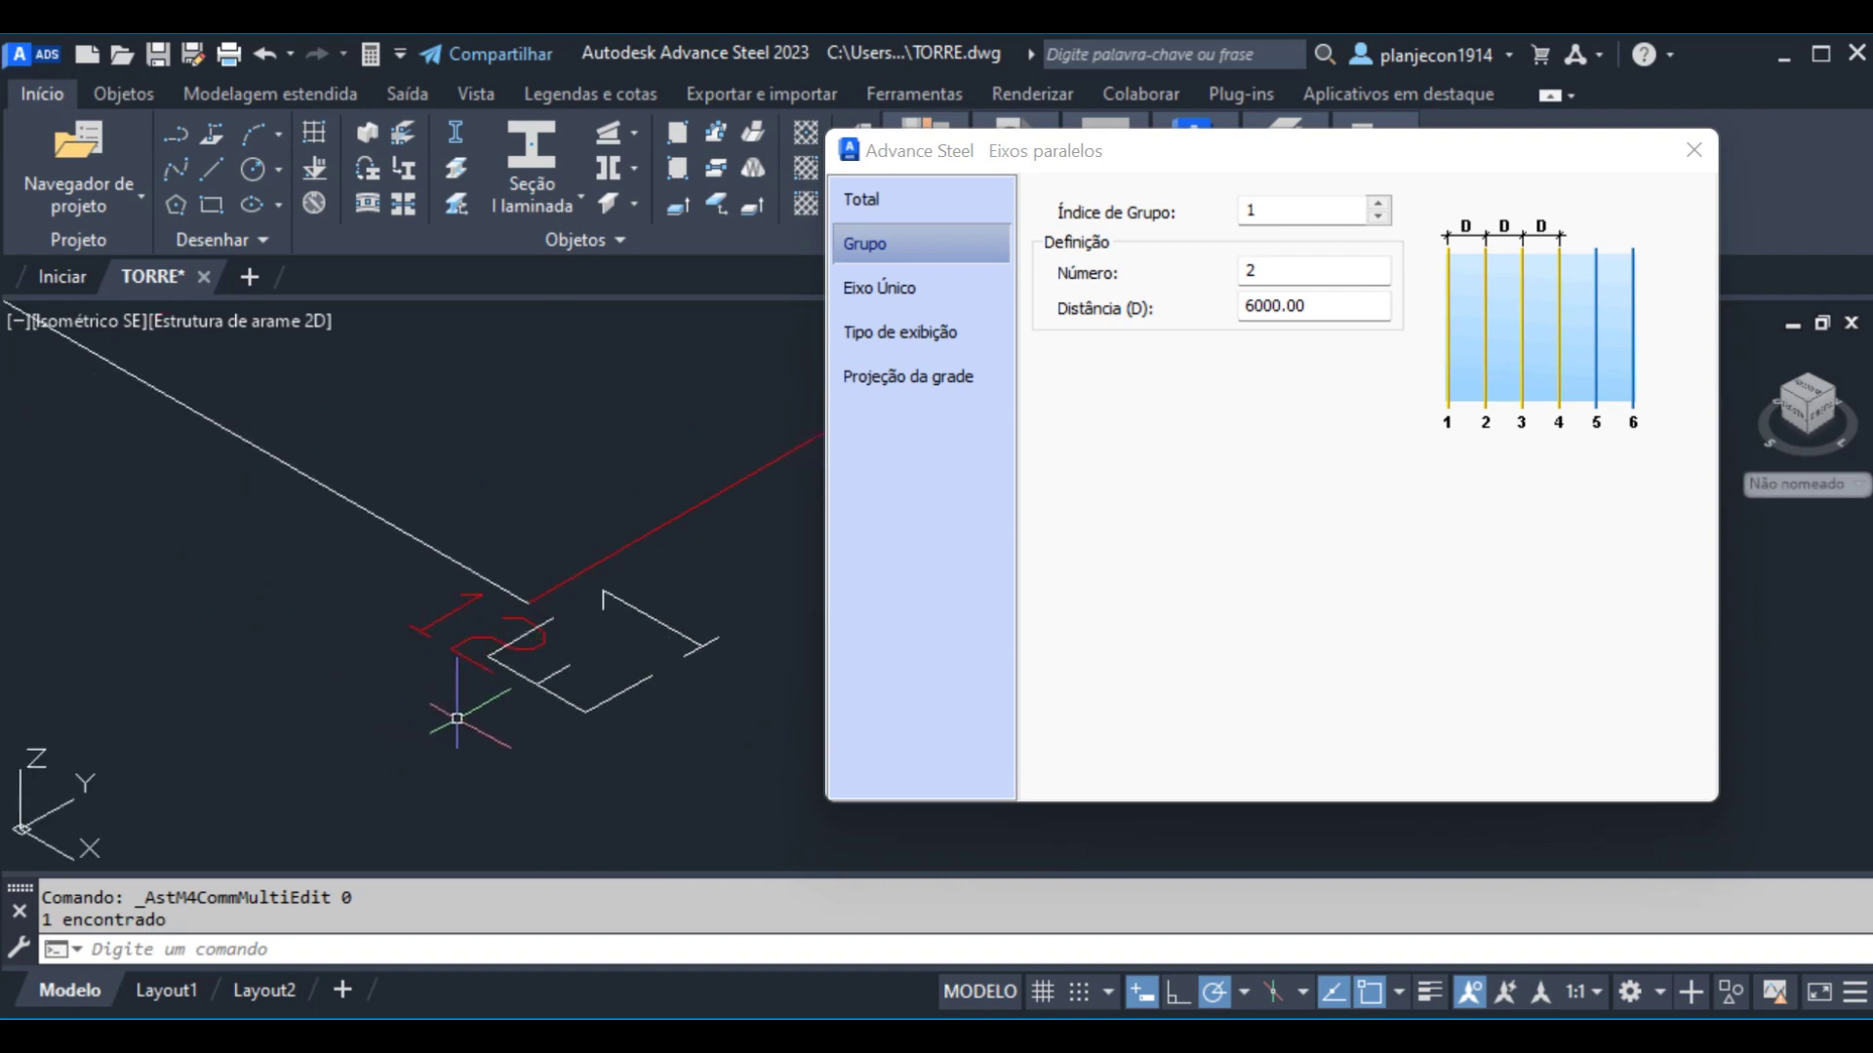
pyautogui.scroll(-5, 409, 644)
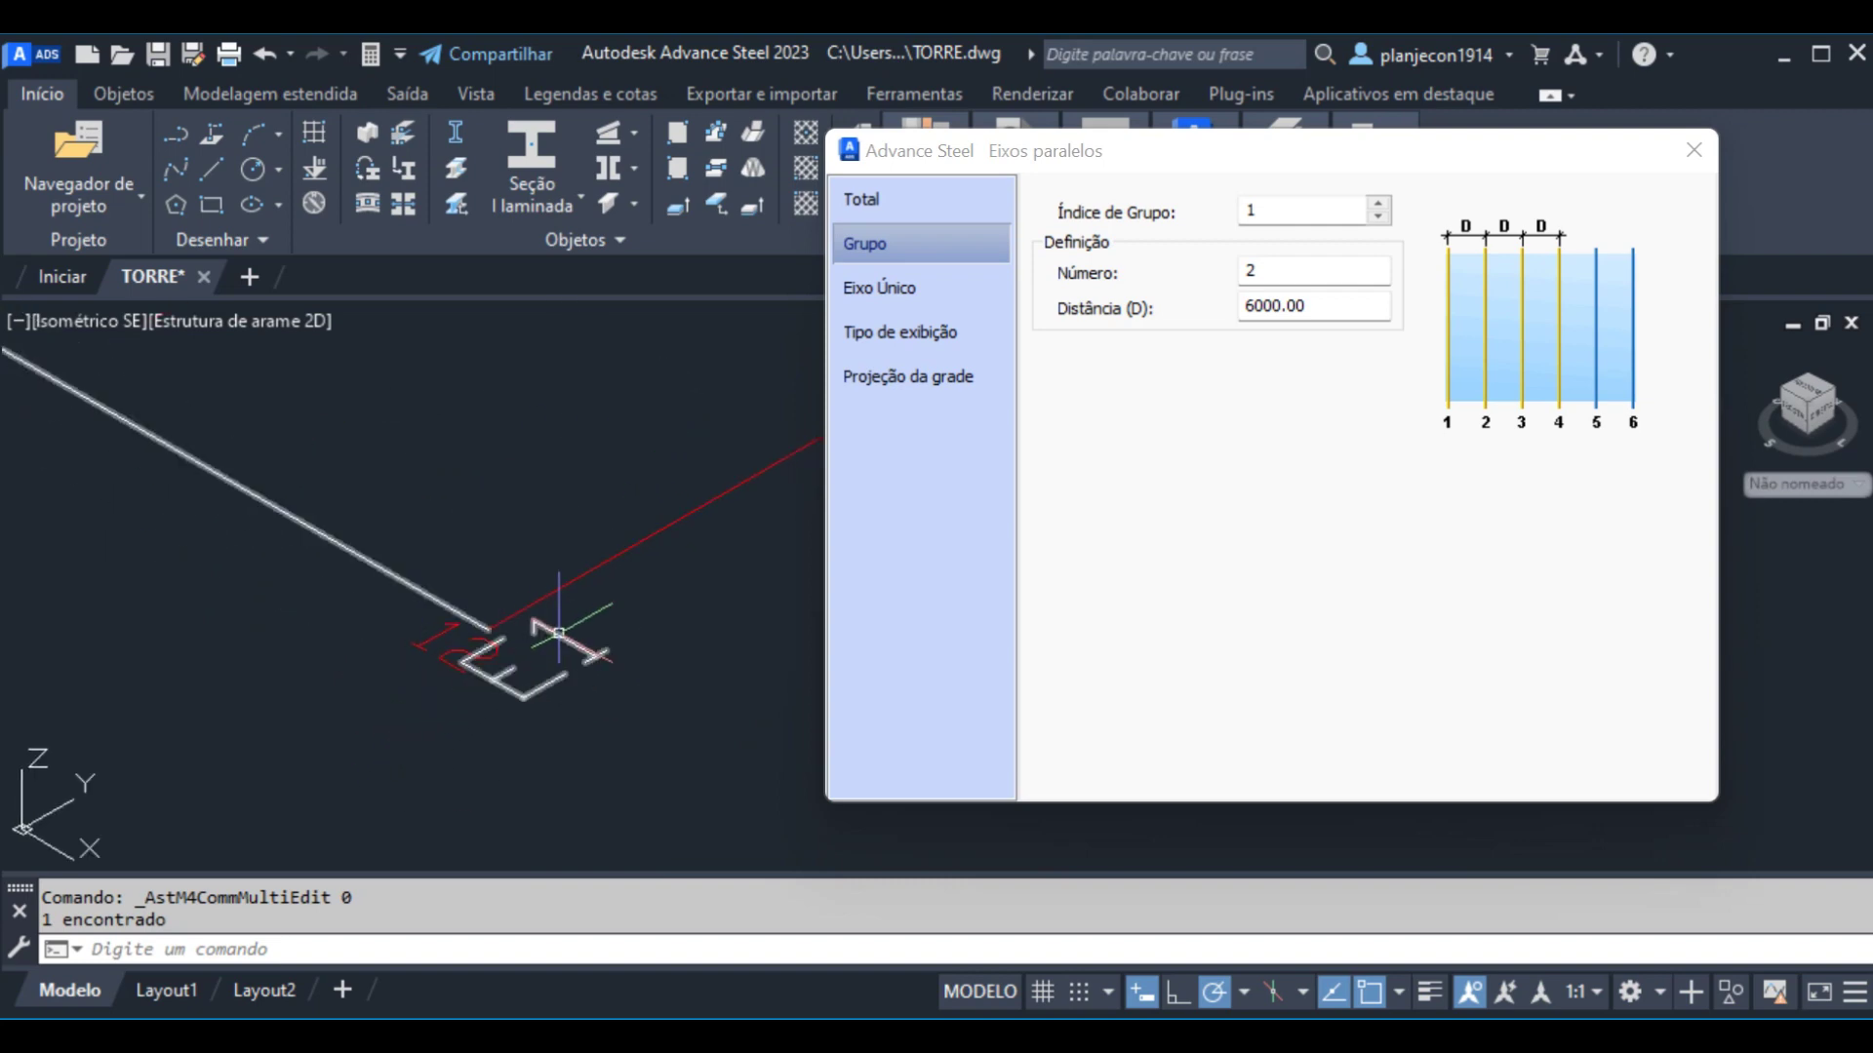
pyautogui.scroll(-3, 464, 651)
pyautogui.scroll(4, 468, 586)
pyautogui.scroll(1, 502, 536)
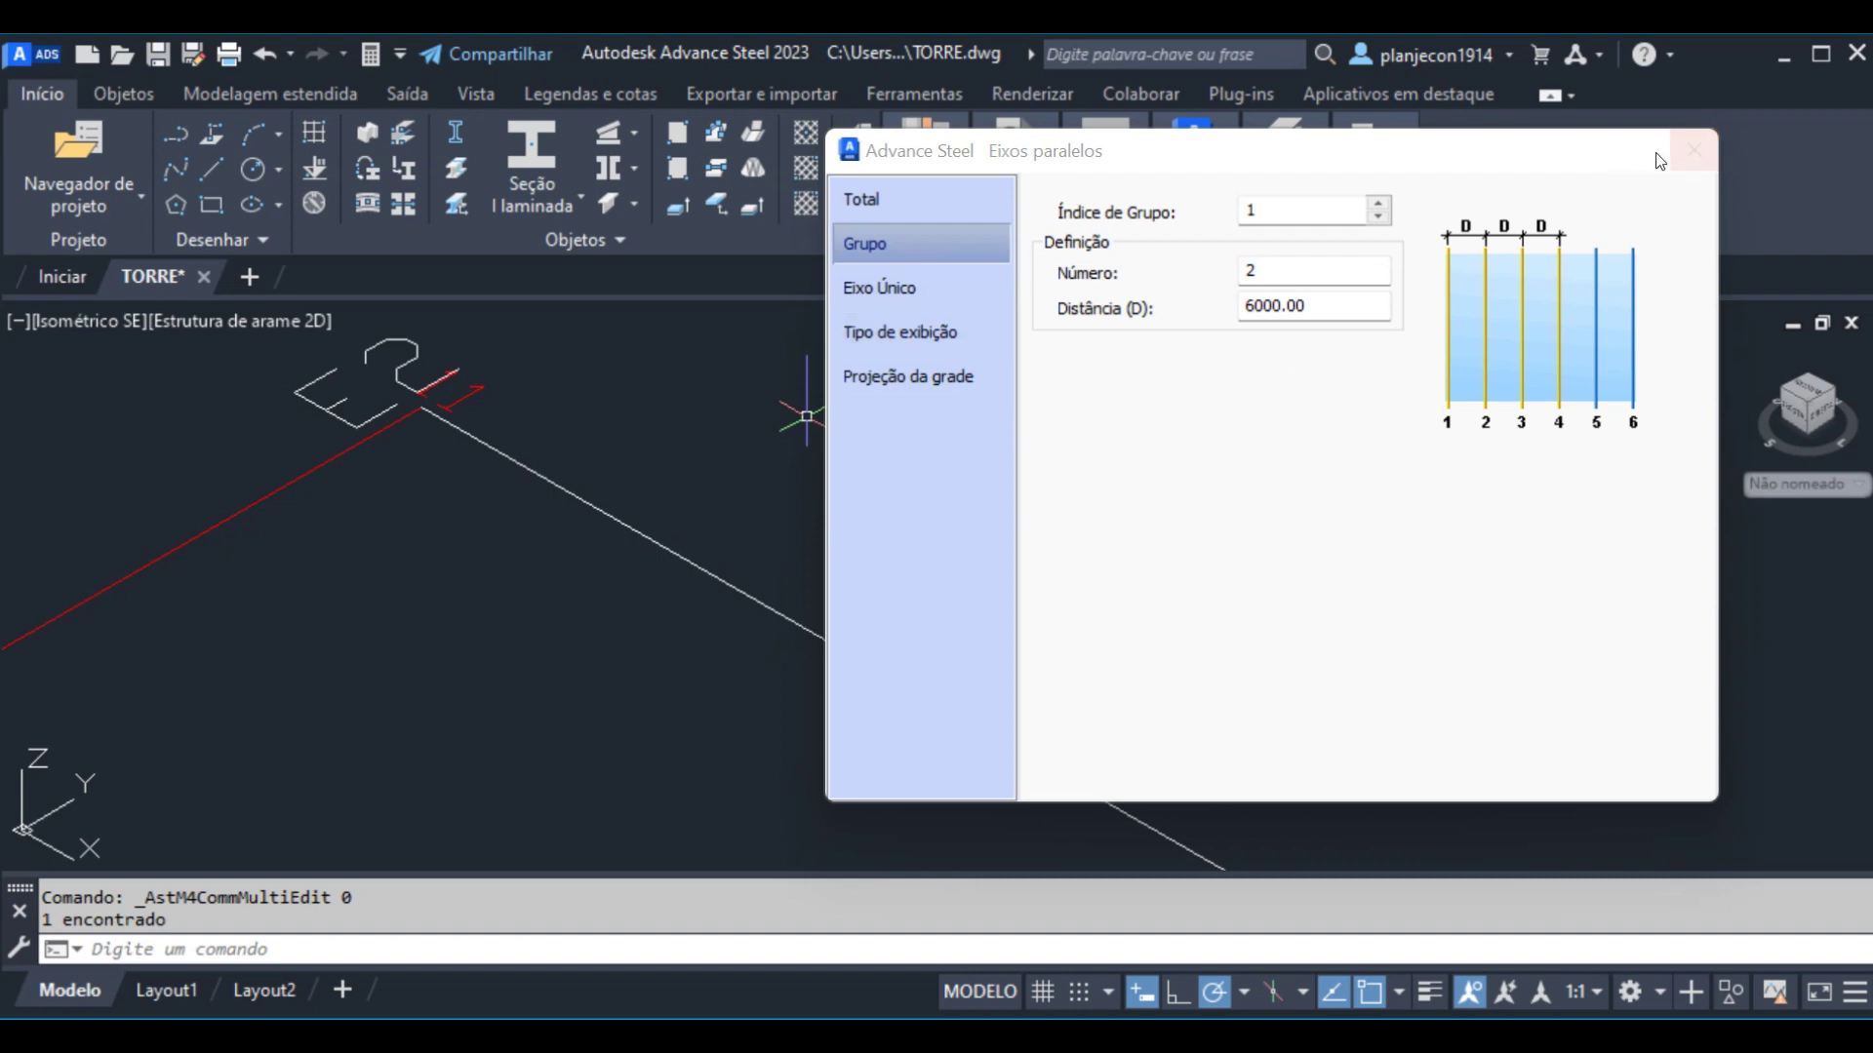
# - Close the axis properties and open the project explorer, placing it beside the grid
pyautogui.click(1695, 151)
pyautogui.scroll(-6, 925, 430)
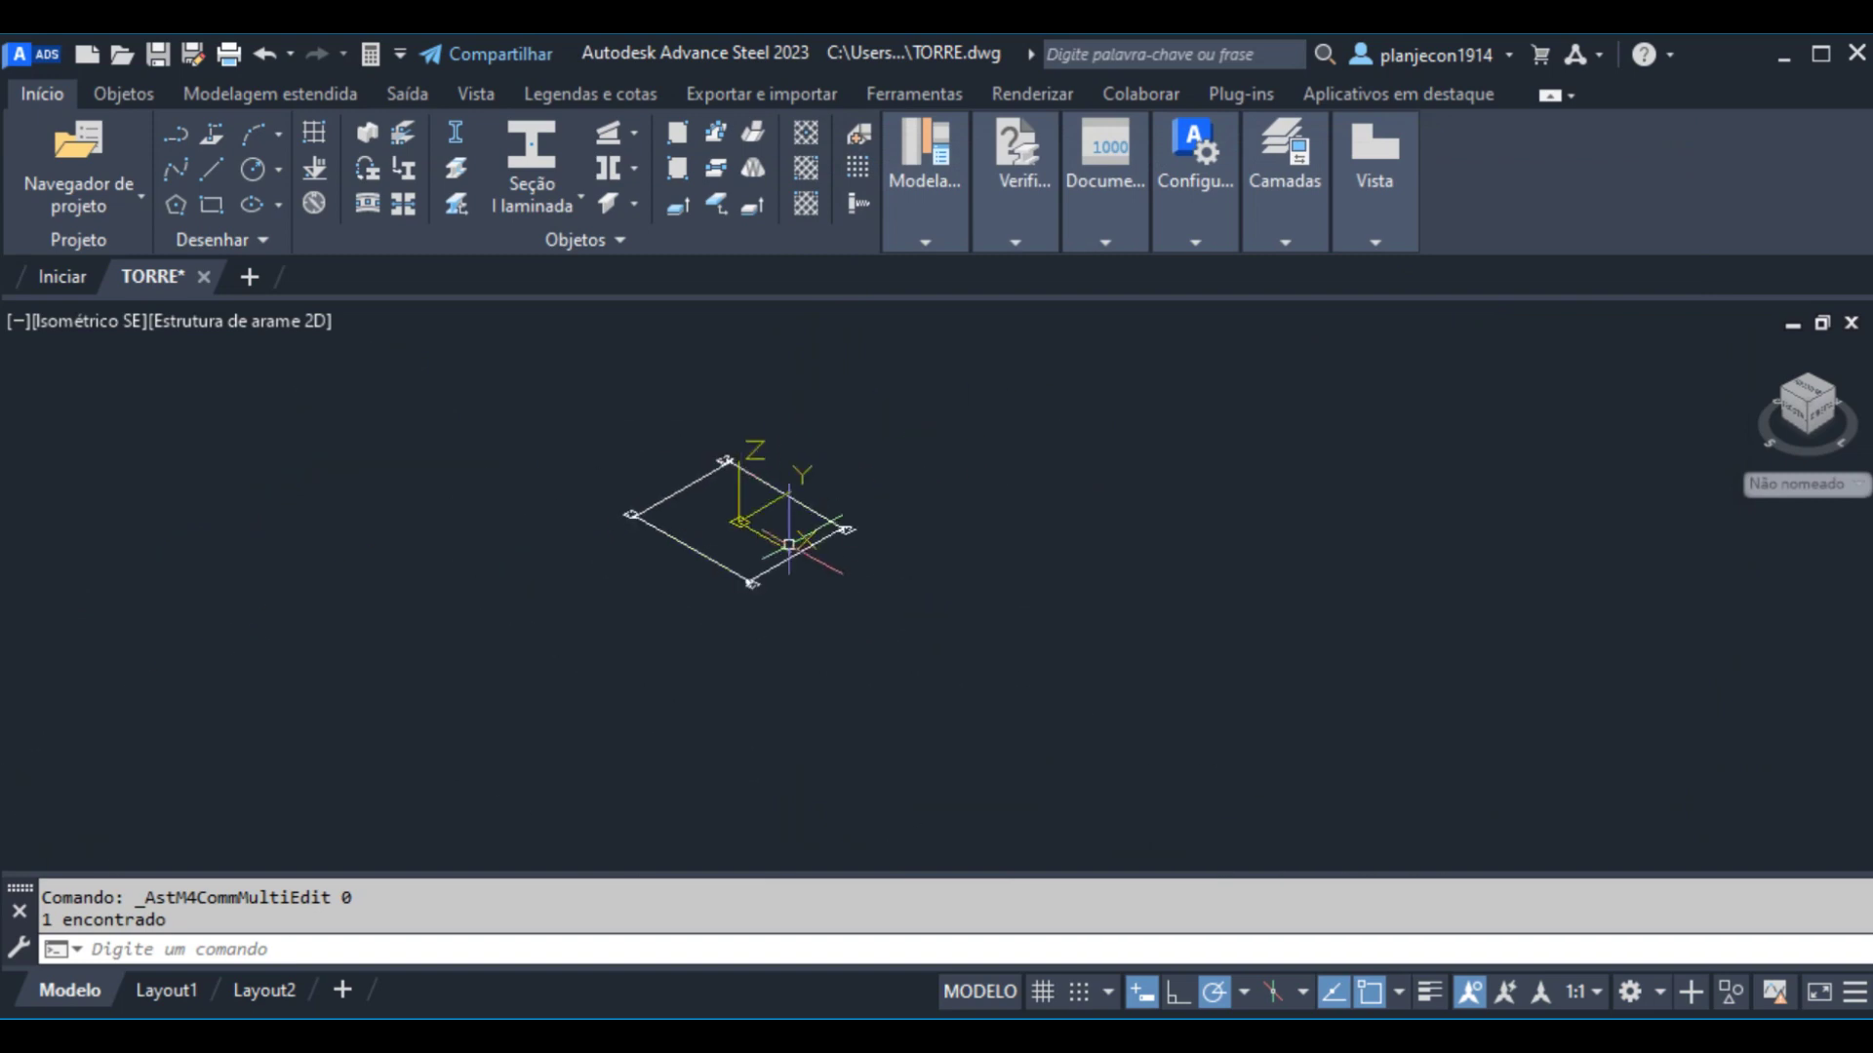
pyautogui.scroll(3, 922, 472)
pyautogui.moveTo(707, 583); pyautogui.dragTo(809, 692, button='middle')
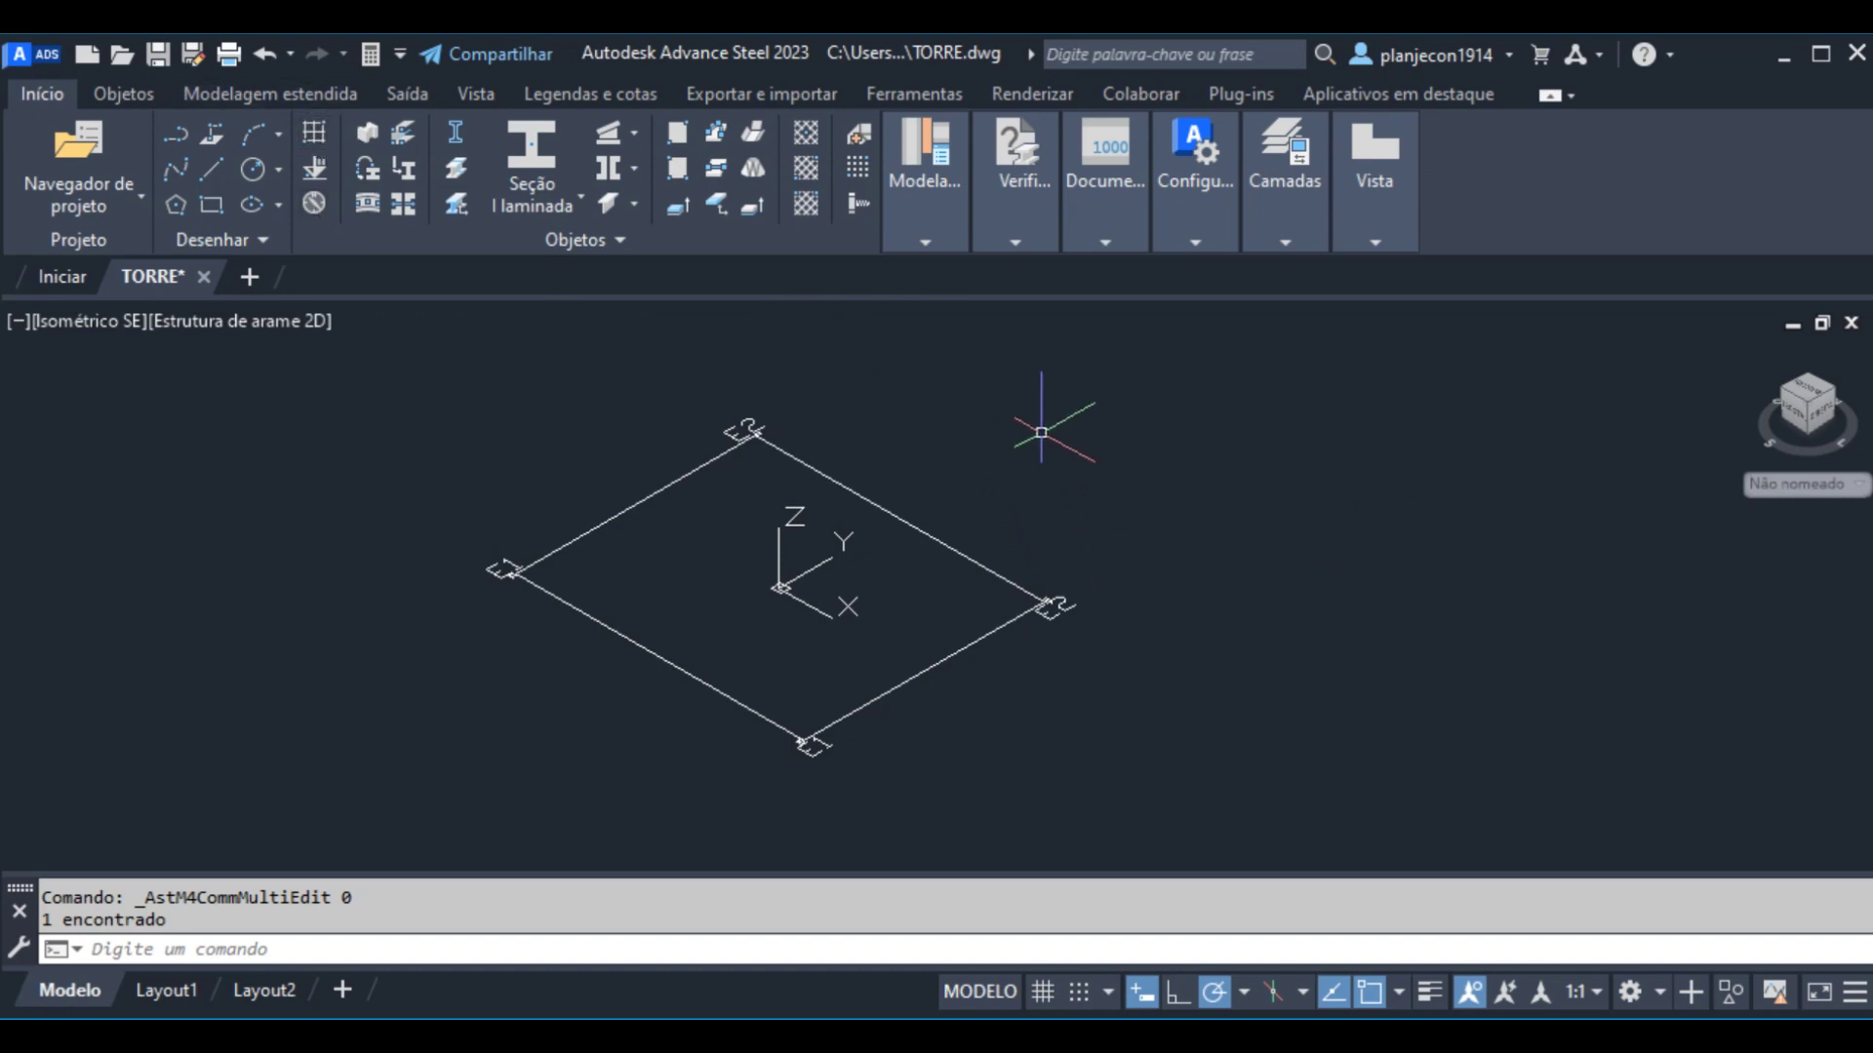
pyautogui.moveTo(1092, 520); pyautogui.dragTo(1198, 502, button='middle')
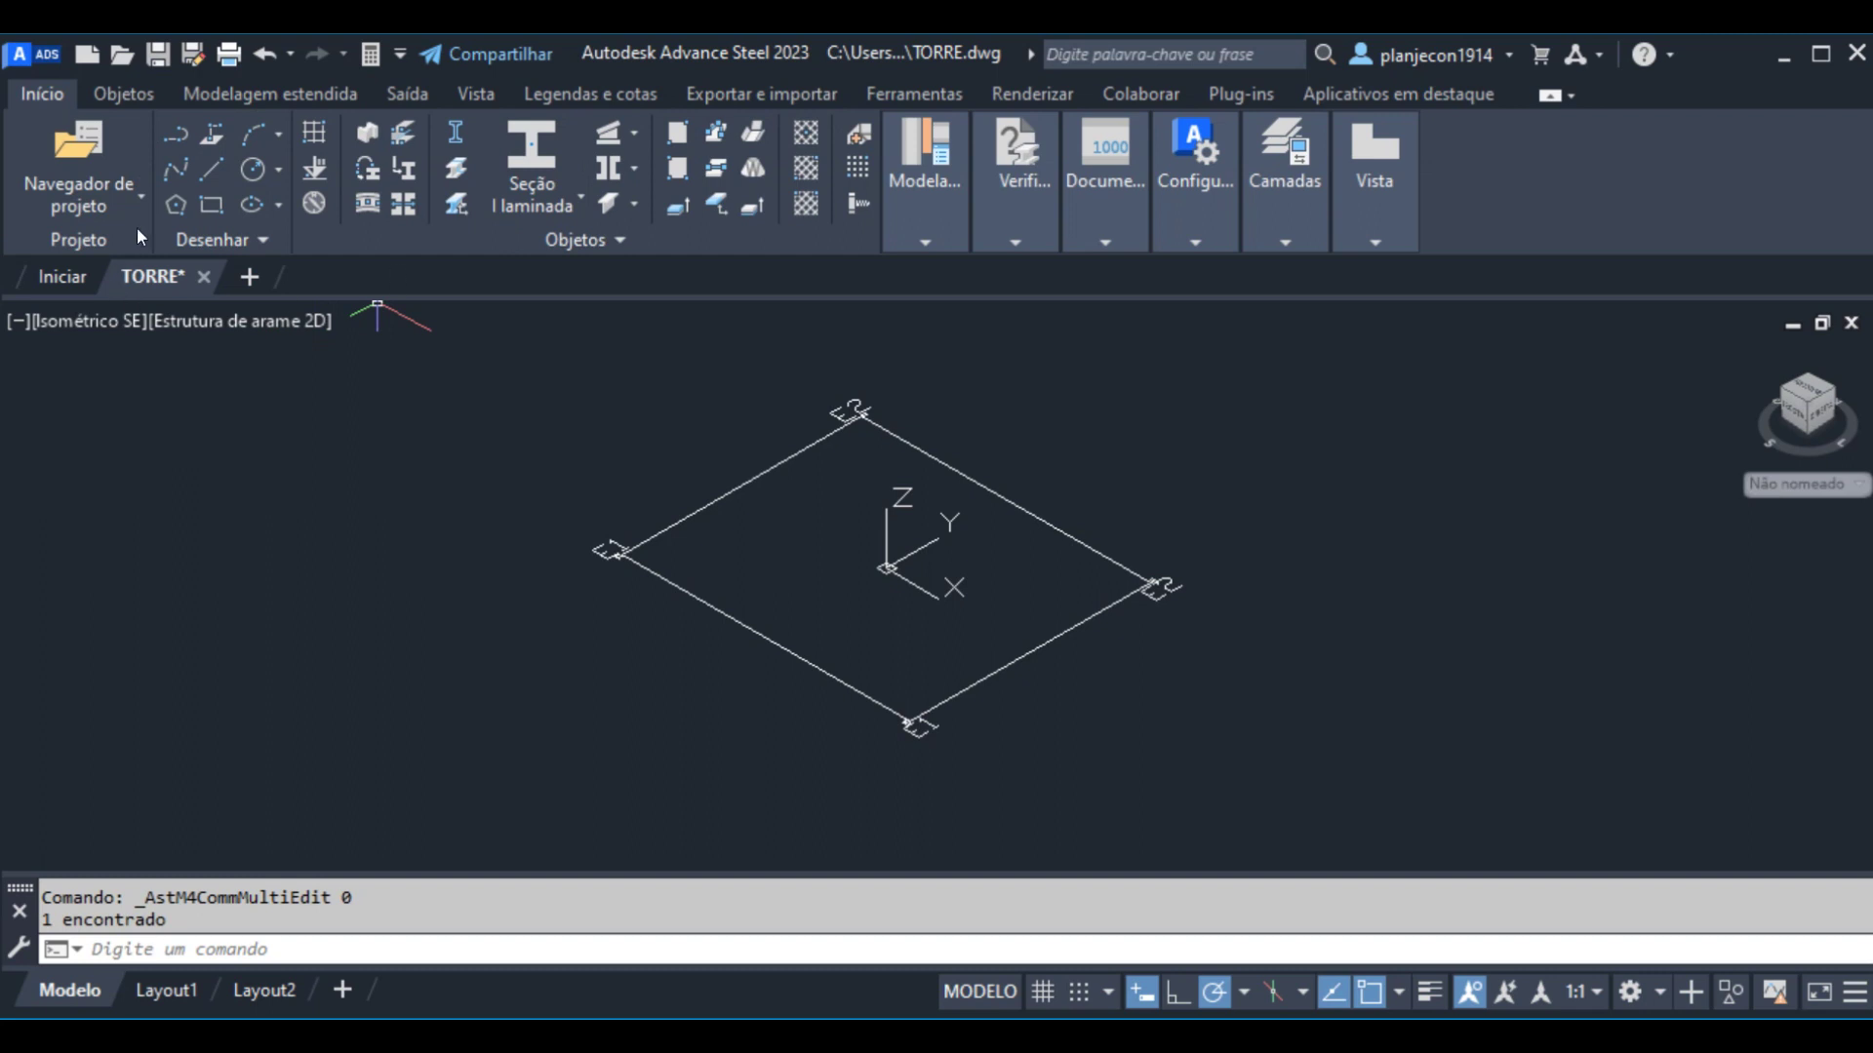
pyautogui.click(143, 198)
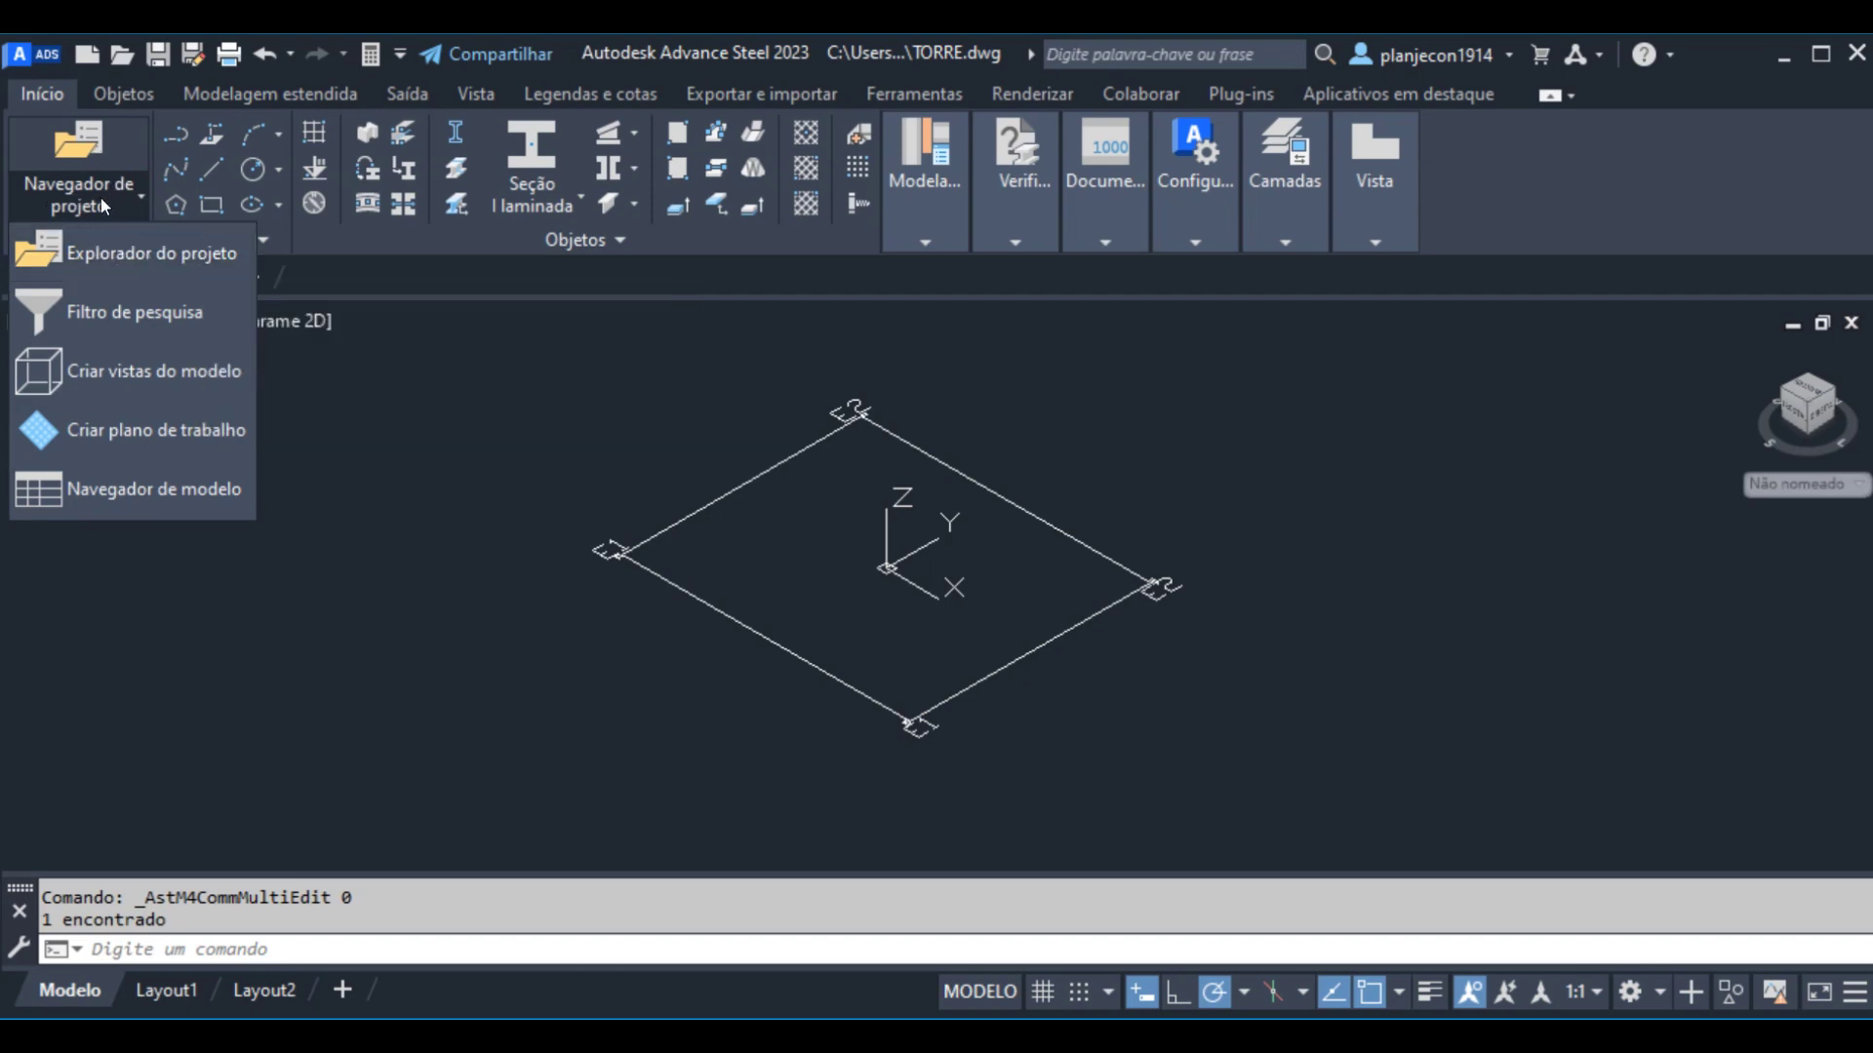
pyautogui.click(106, 249)
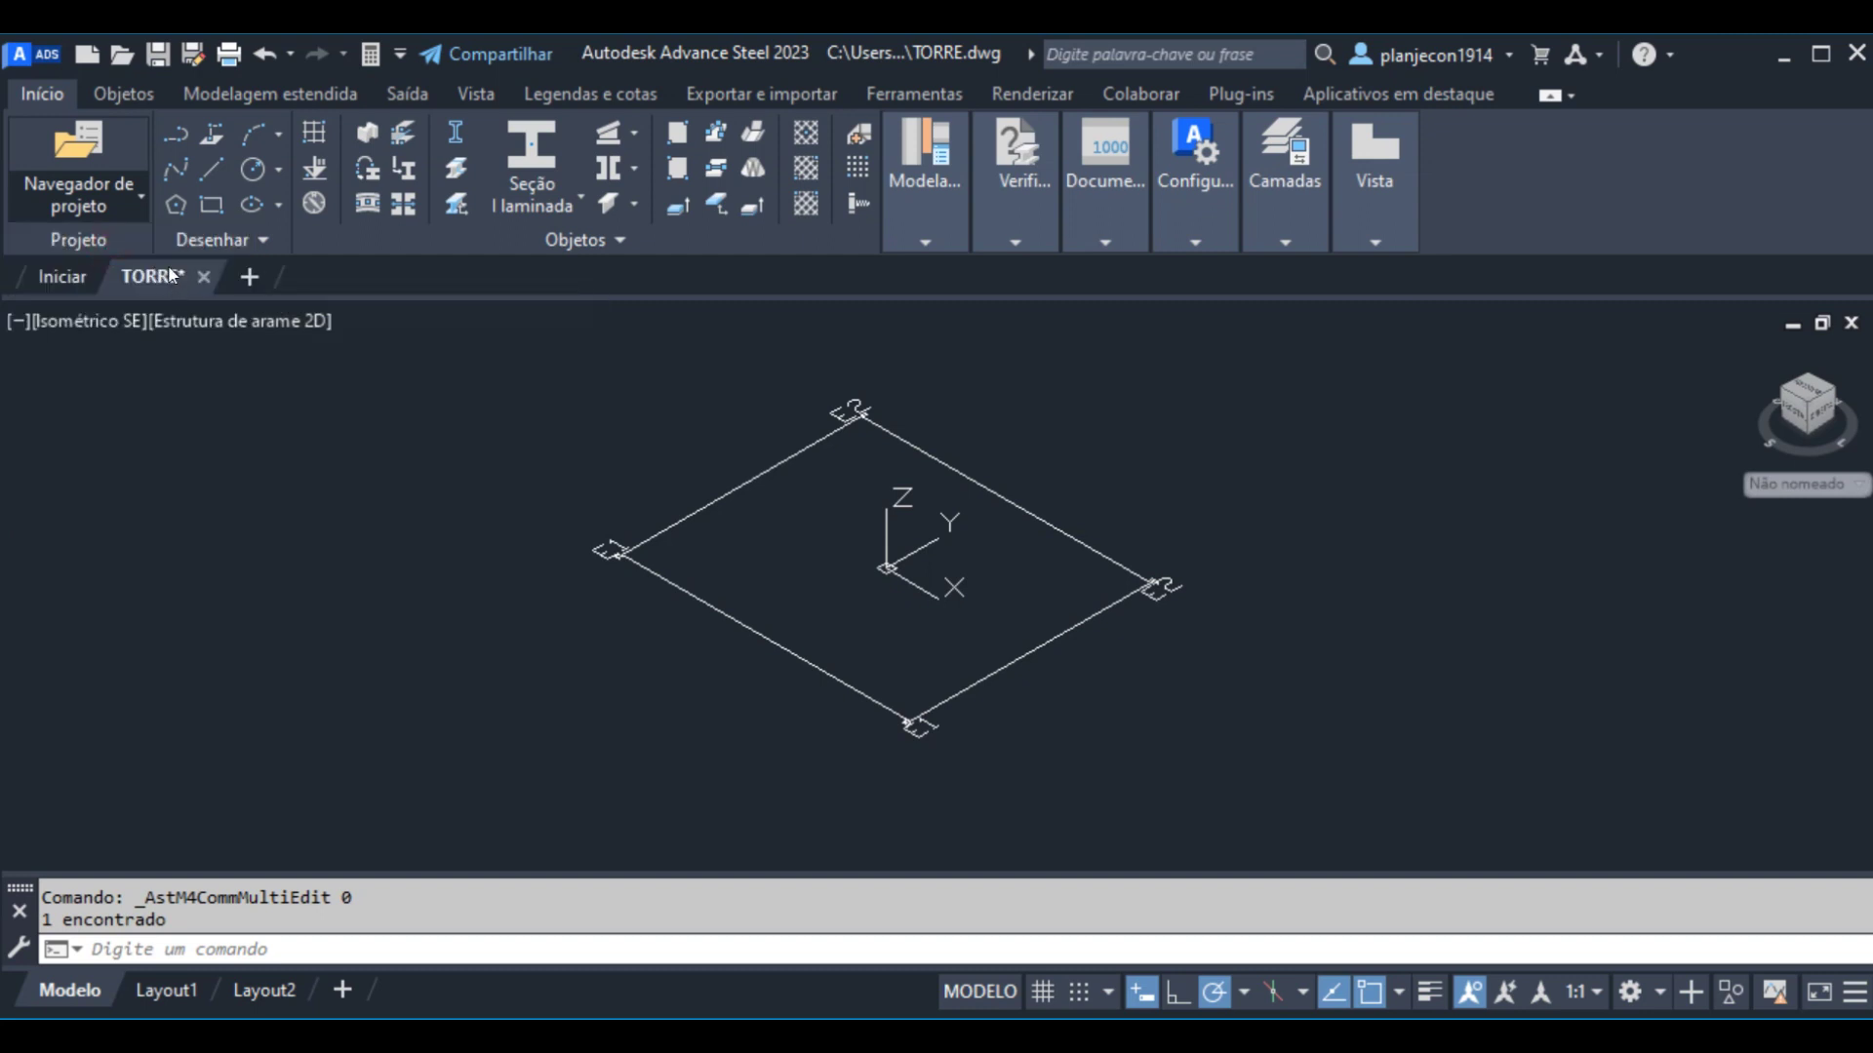
pyautogui.moveTo(355, 306); pyautogui.dragTo(367, 170)
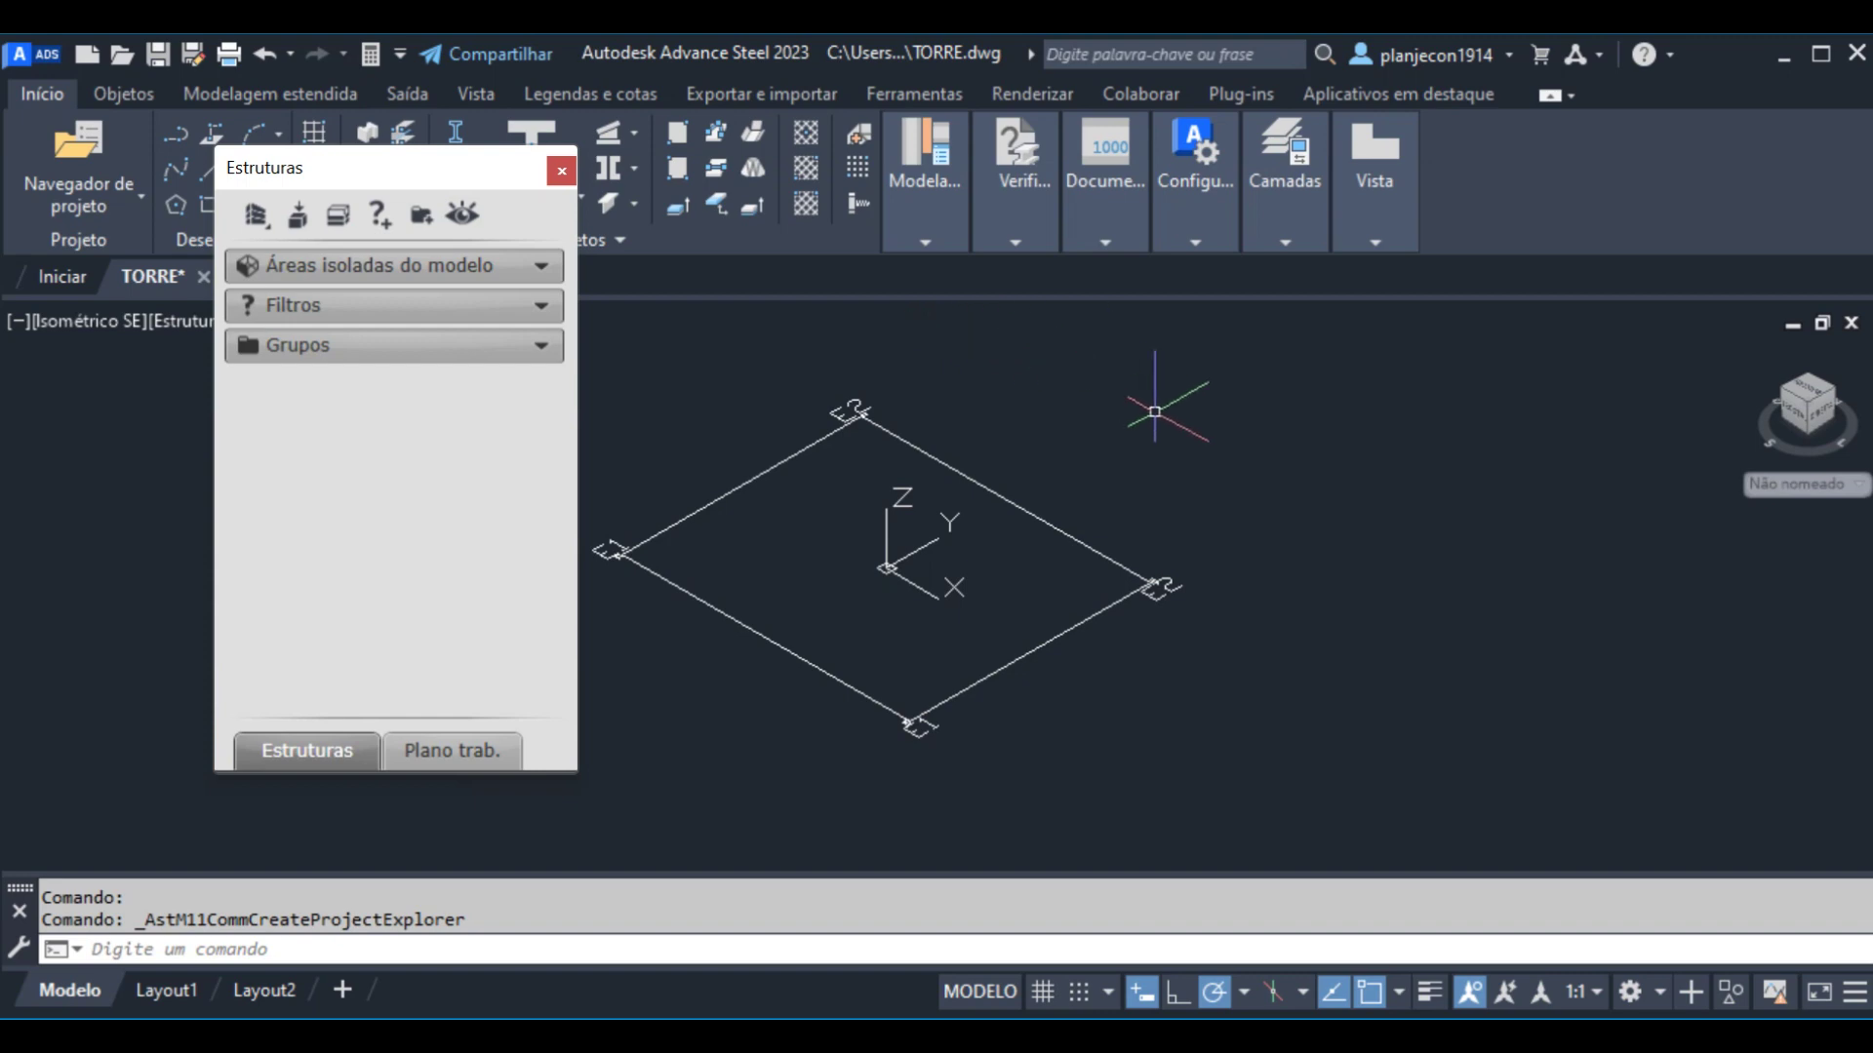
# - Create a building level named EL+0.00 at altitude 0.00 with no reference level
pyautogui.scroll(-2, 1079, 481)
pyautogui.moveTo(1078, 481); pyautogui.dragTo(1187, 522, button='middle')
pyautogui.scroll(4, 1121, 458)
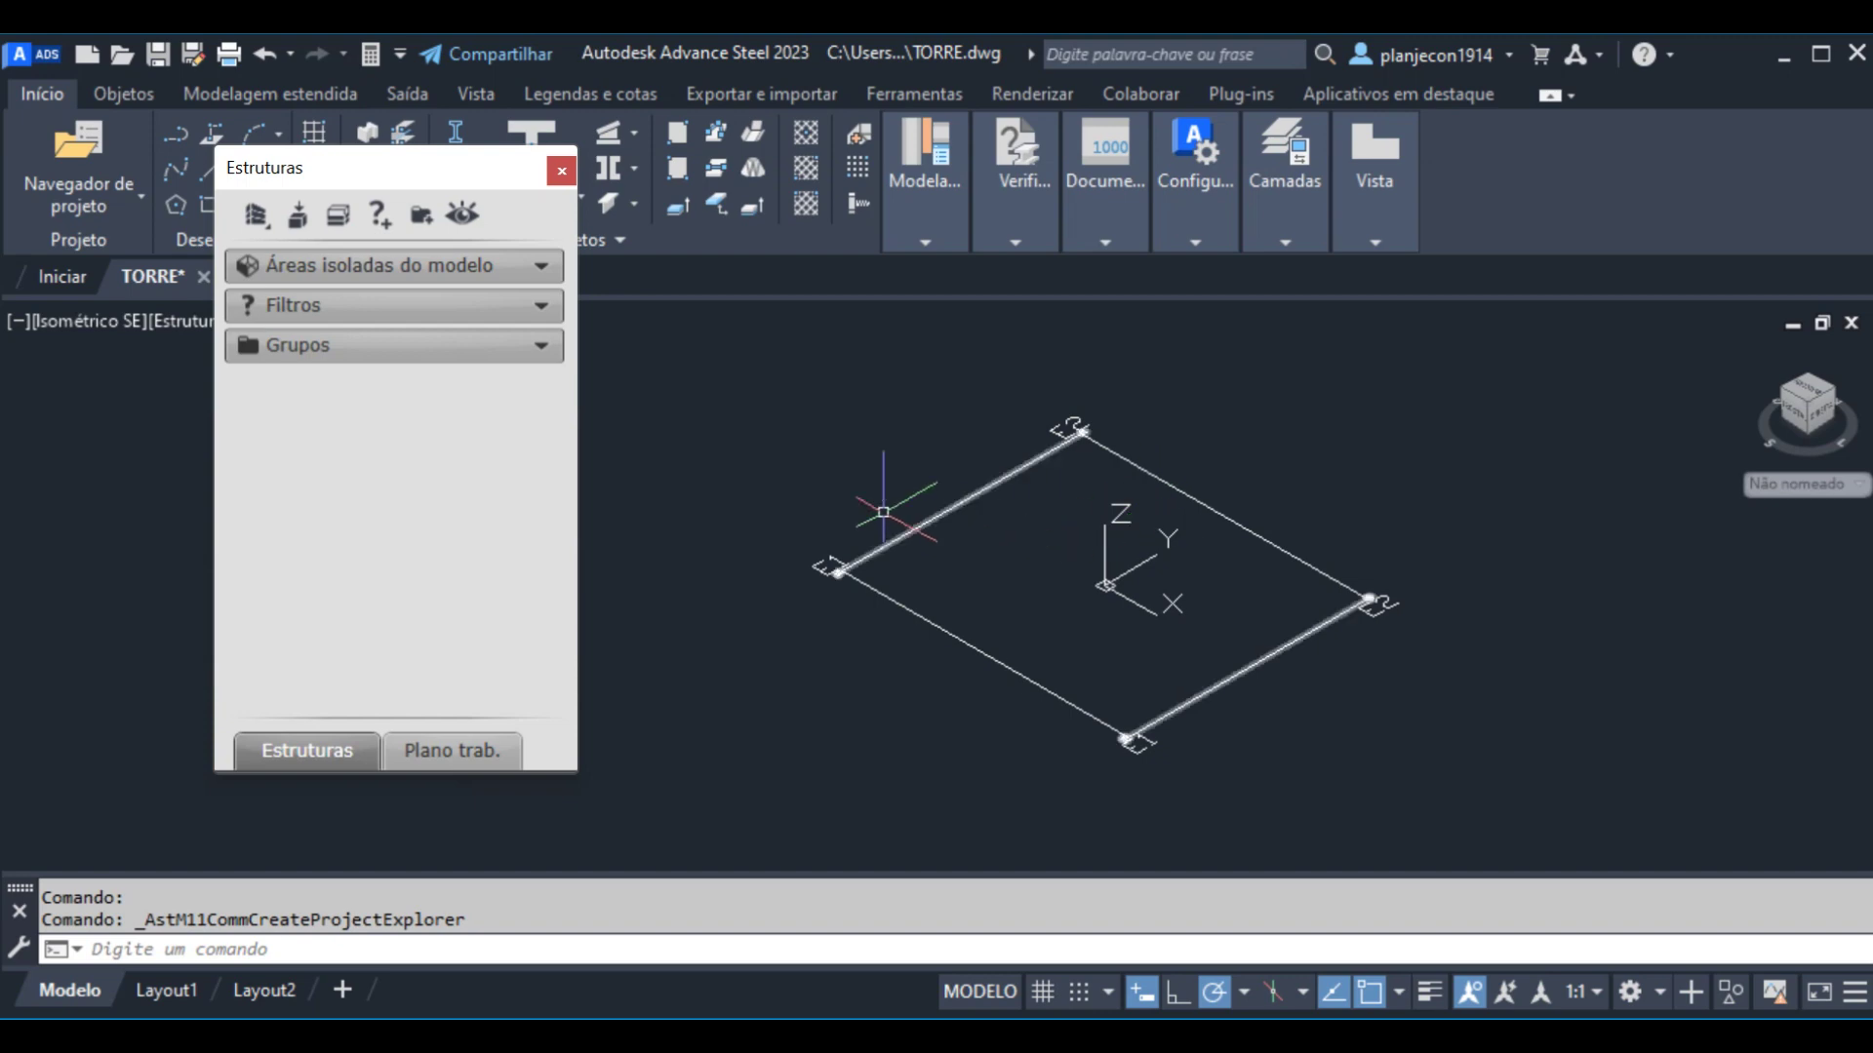
pyautogui.click(337, 220)
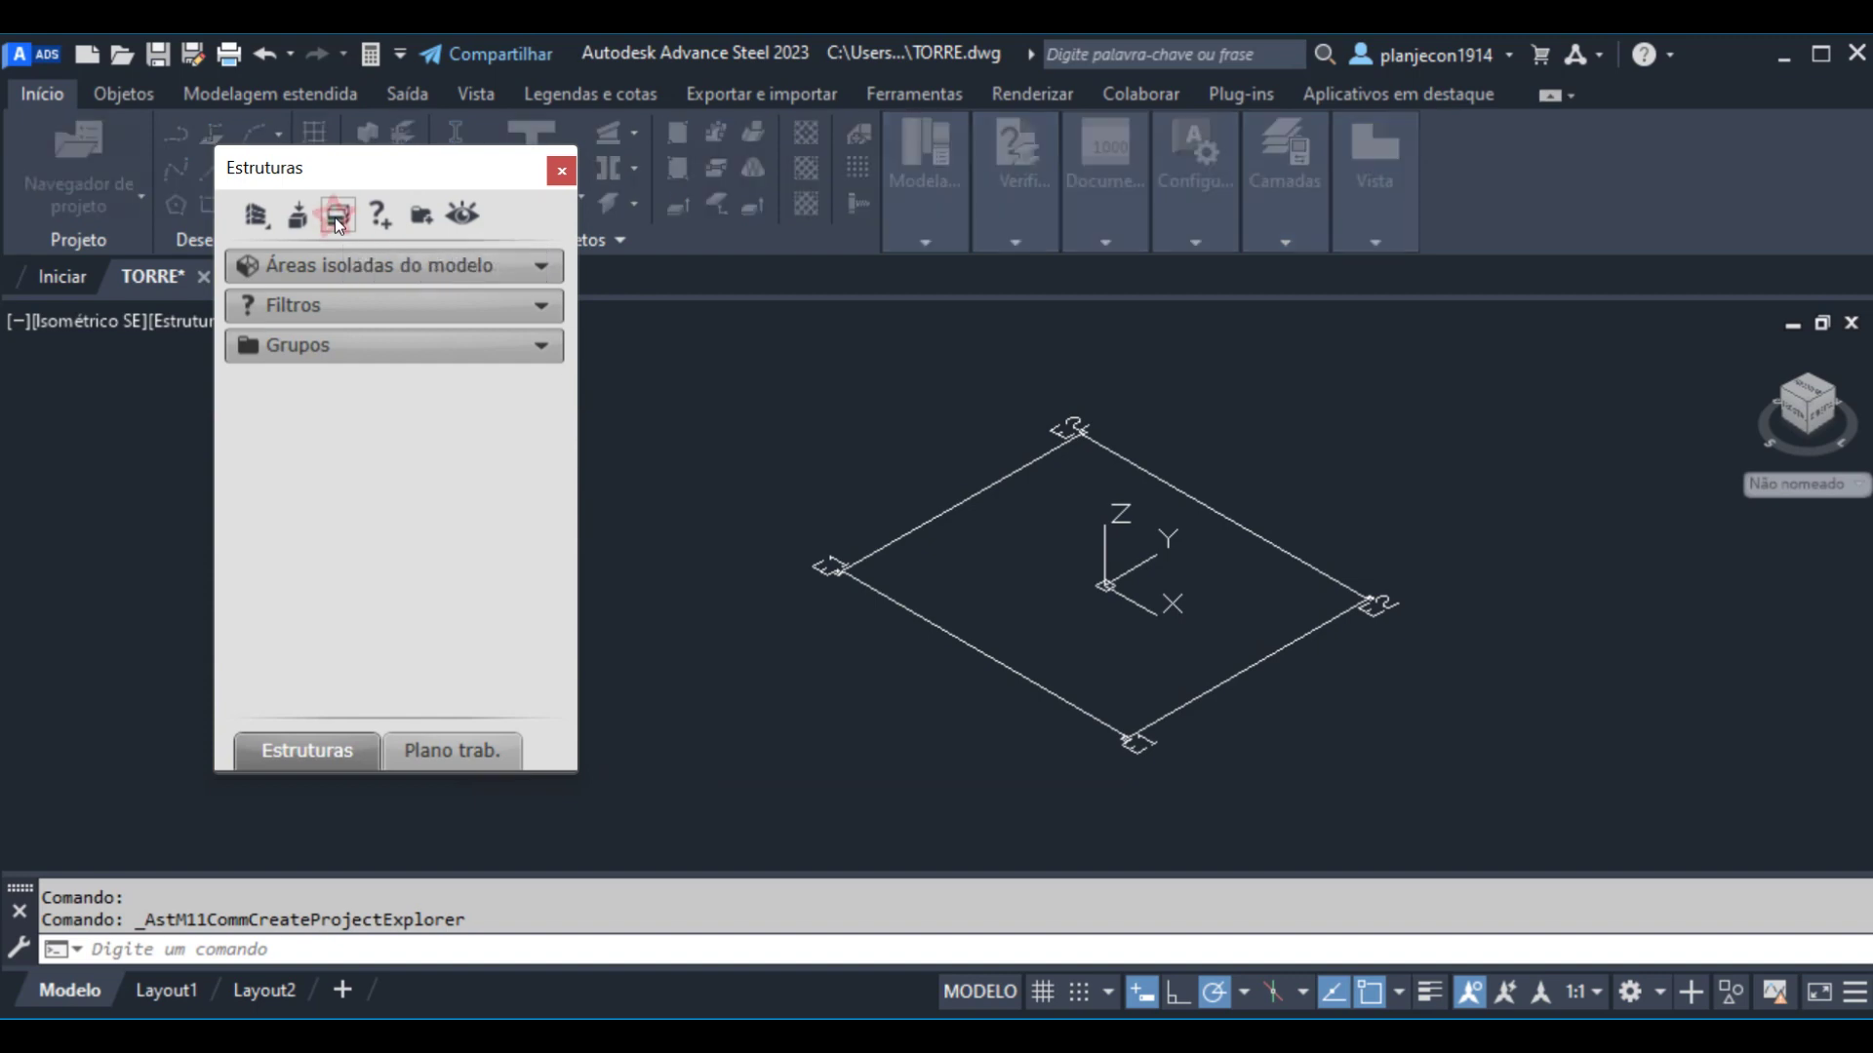
pyautogui.moveTo(874, 348); pyautogui.dragTo(434, 164)
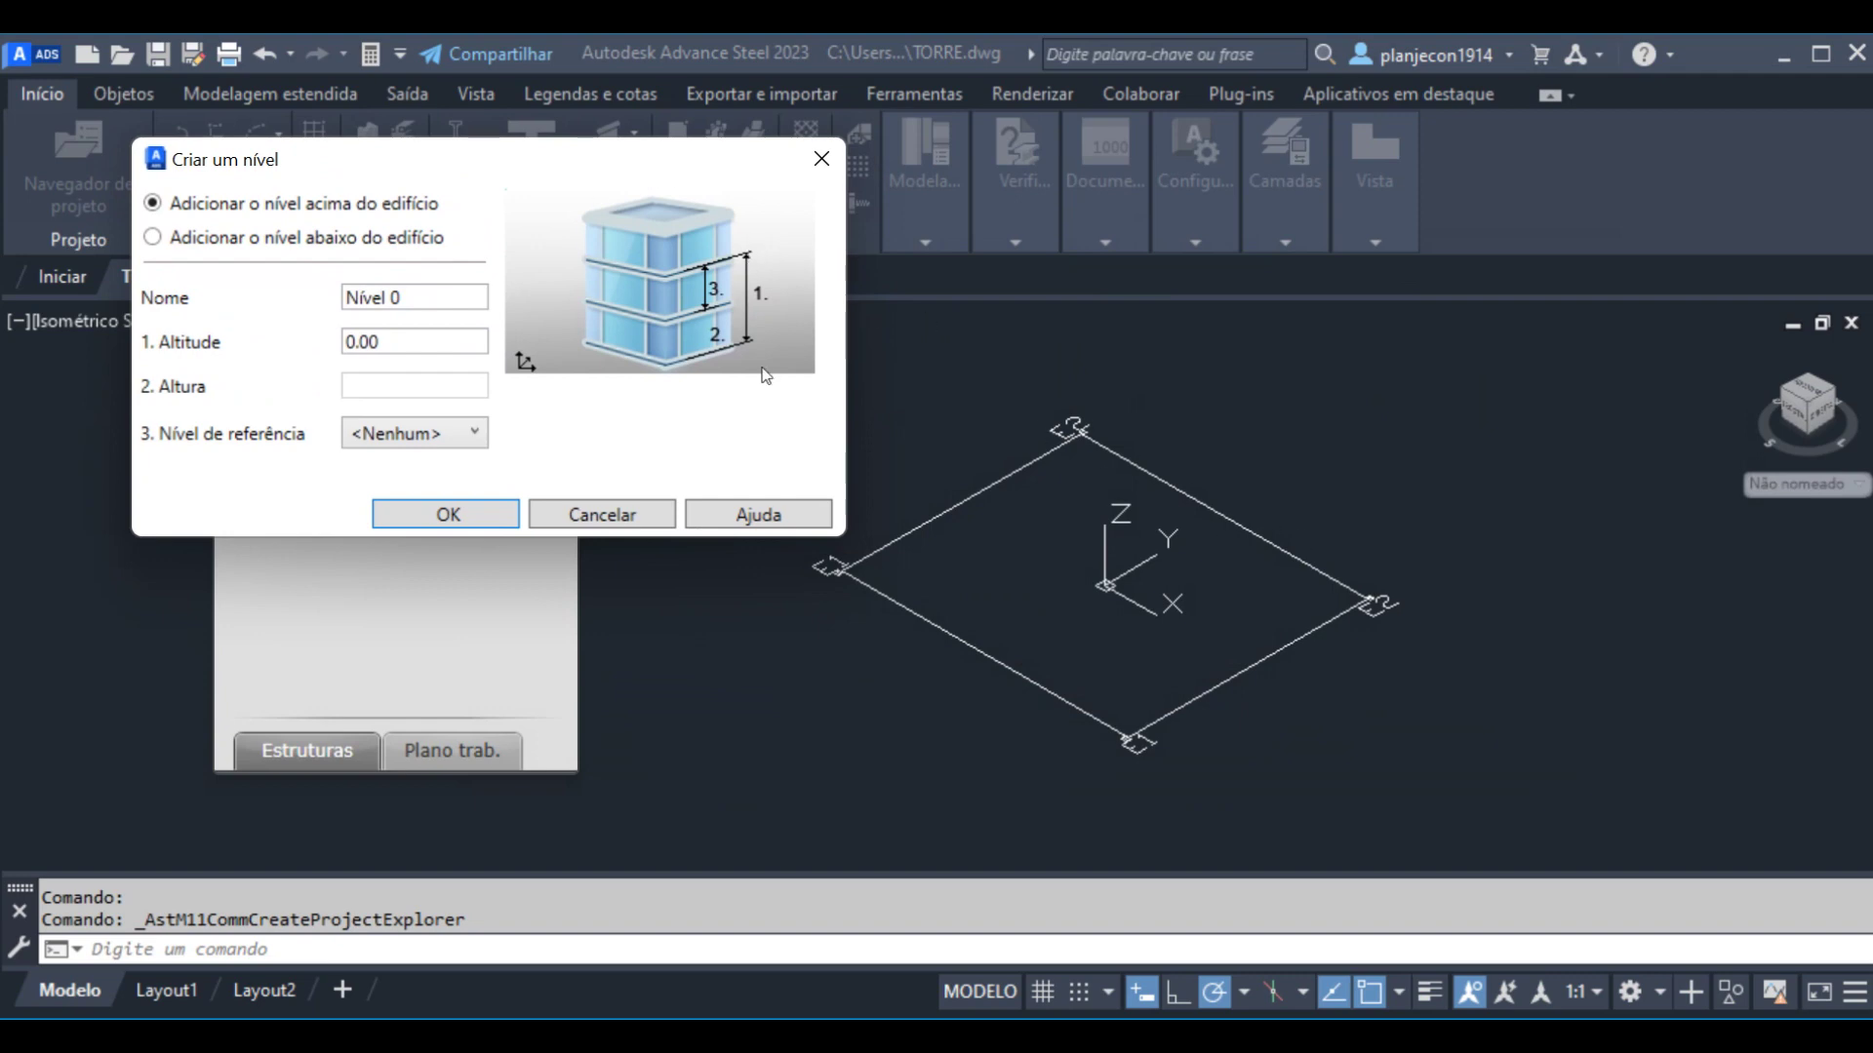
pyautogui.moveTo(364, 154); pyautogui.dragTo(310, 170)
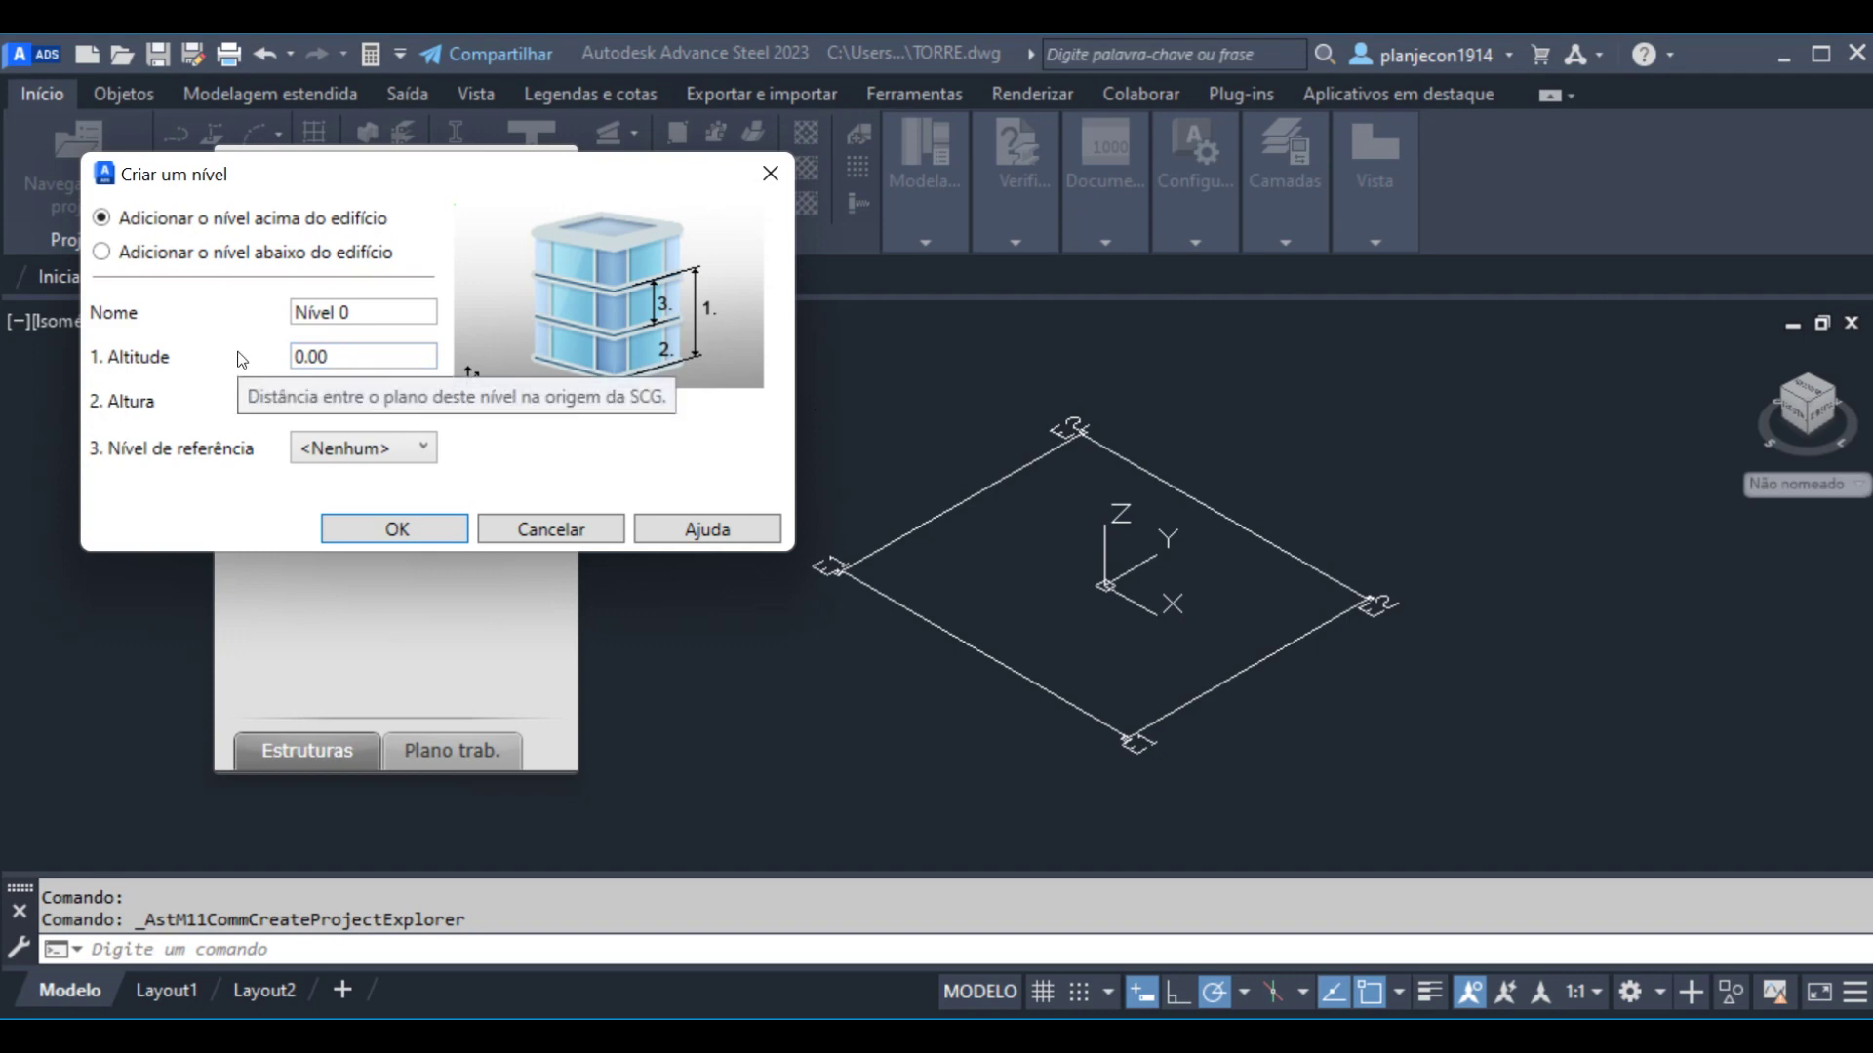
pyautogui.click(384, 319)
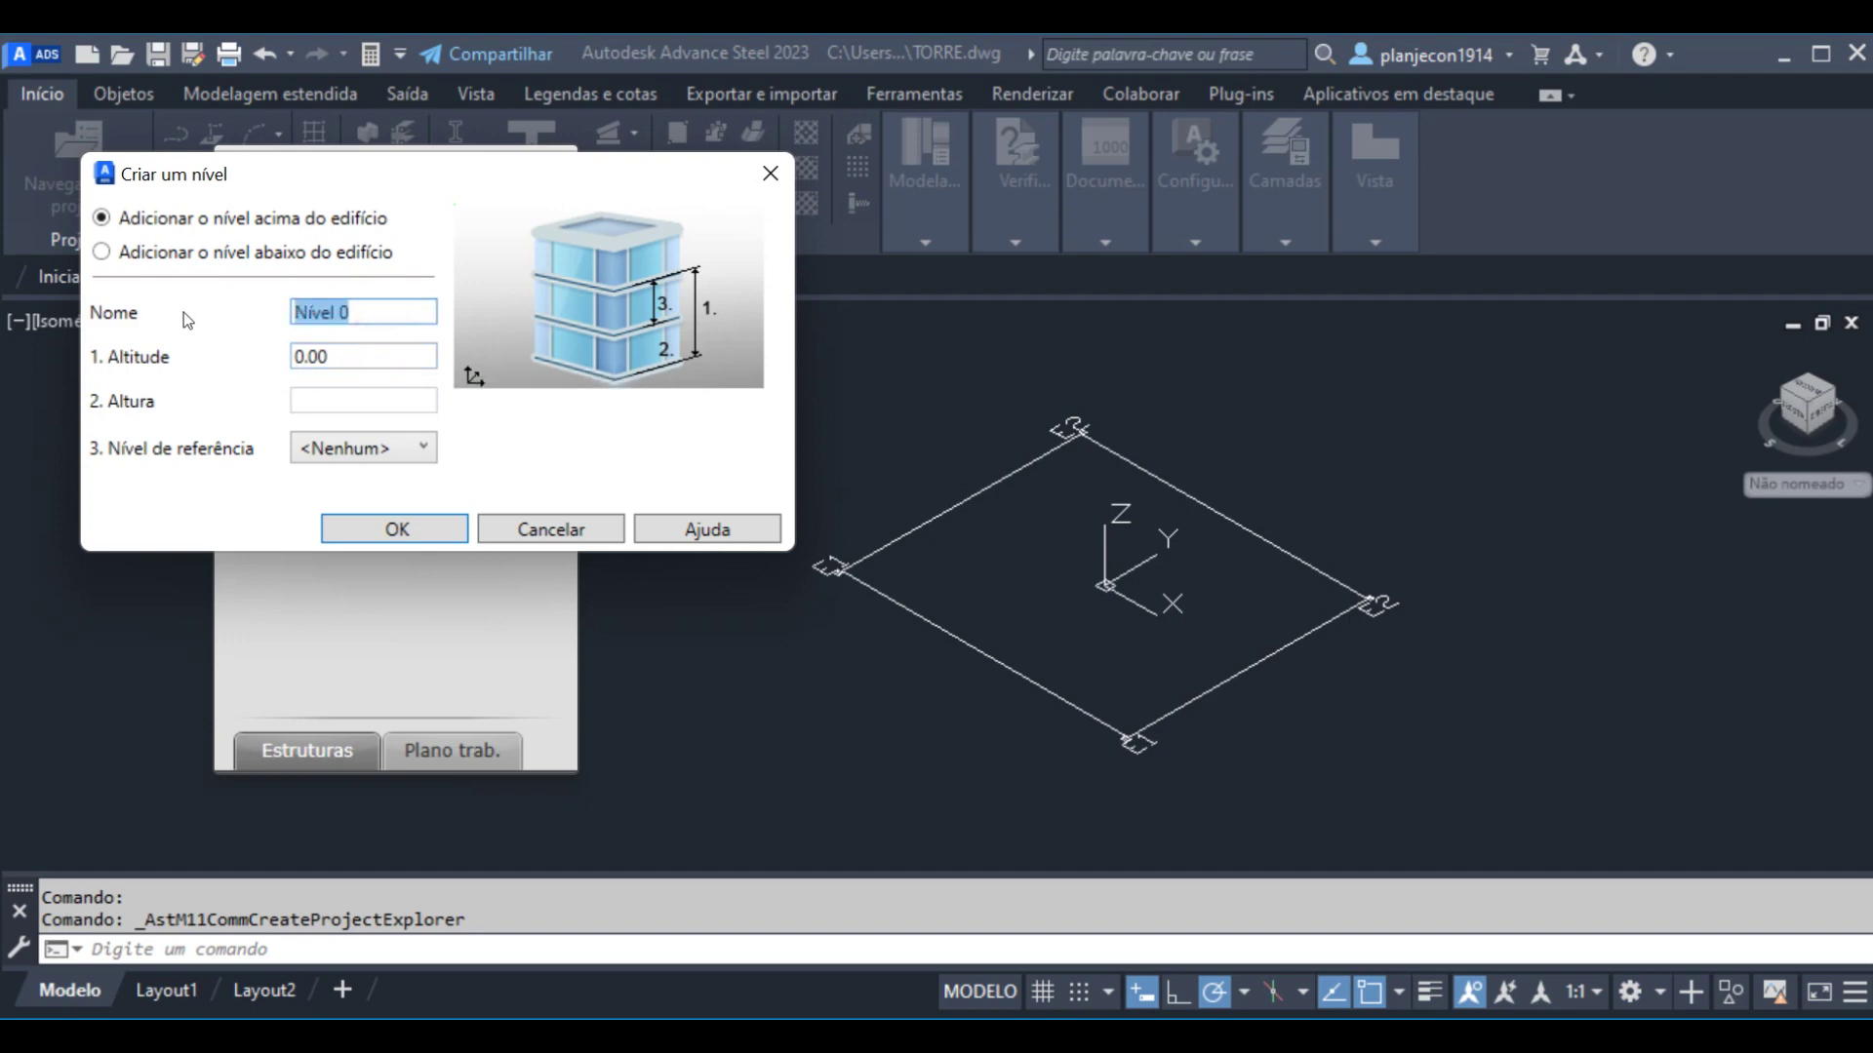
pyautogui.write('EL+0.00')
pyautogui.click(396, 536)
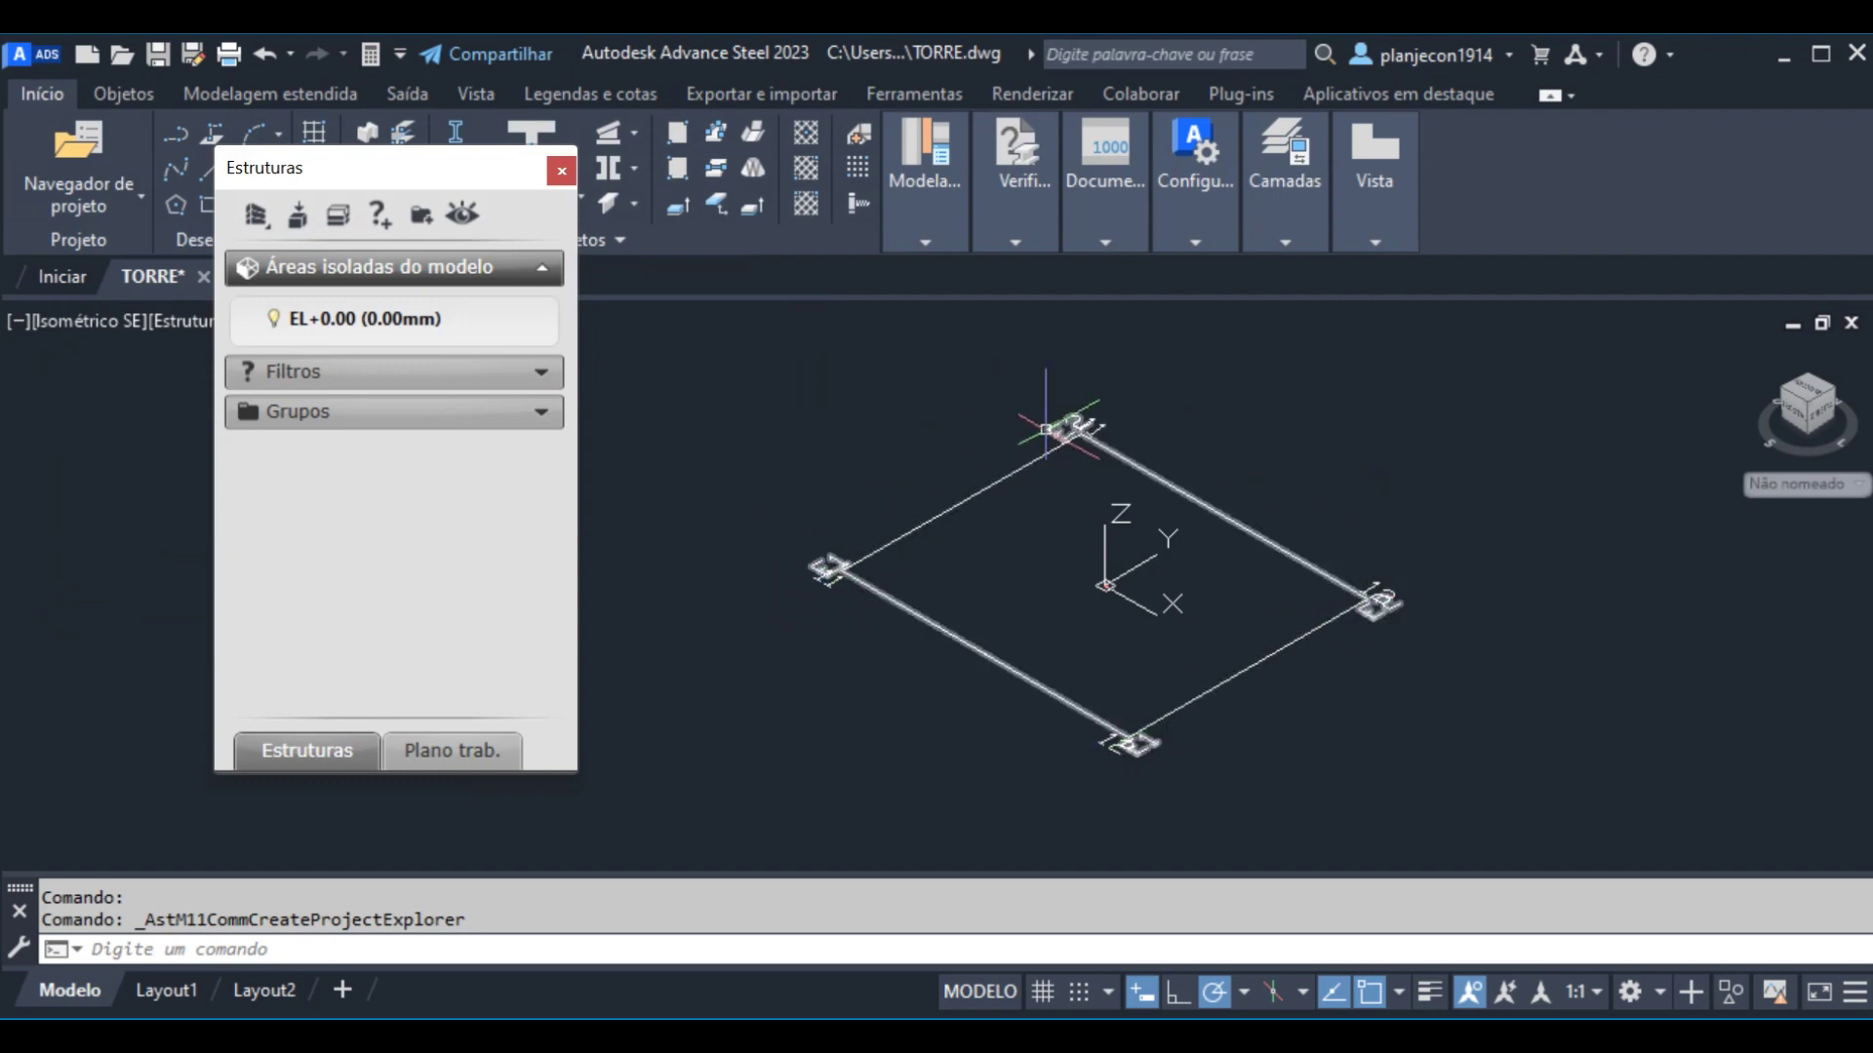
# - Create a level named EL+400 at altitude 400 above reference level EL+0.00 and make it the active level
pyautogui.click(340, 222)
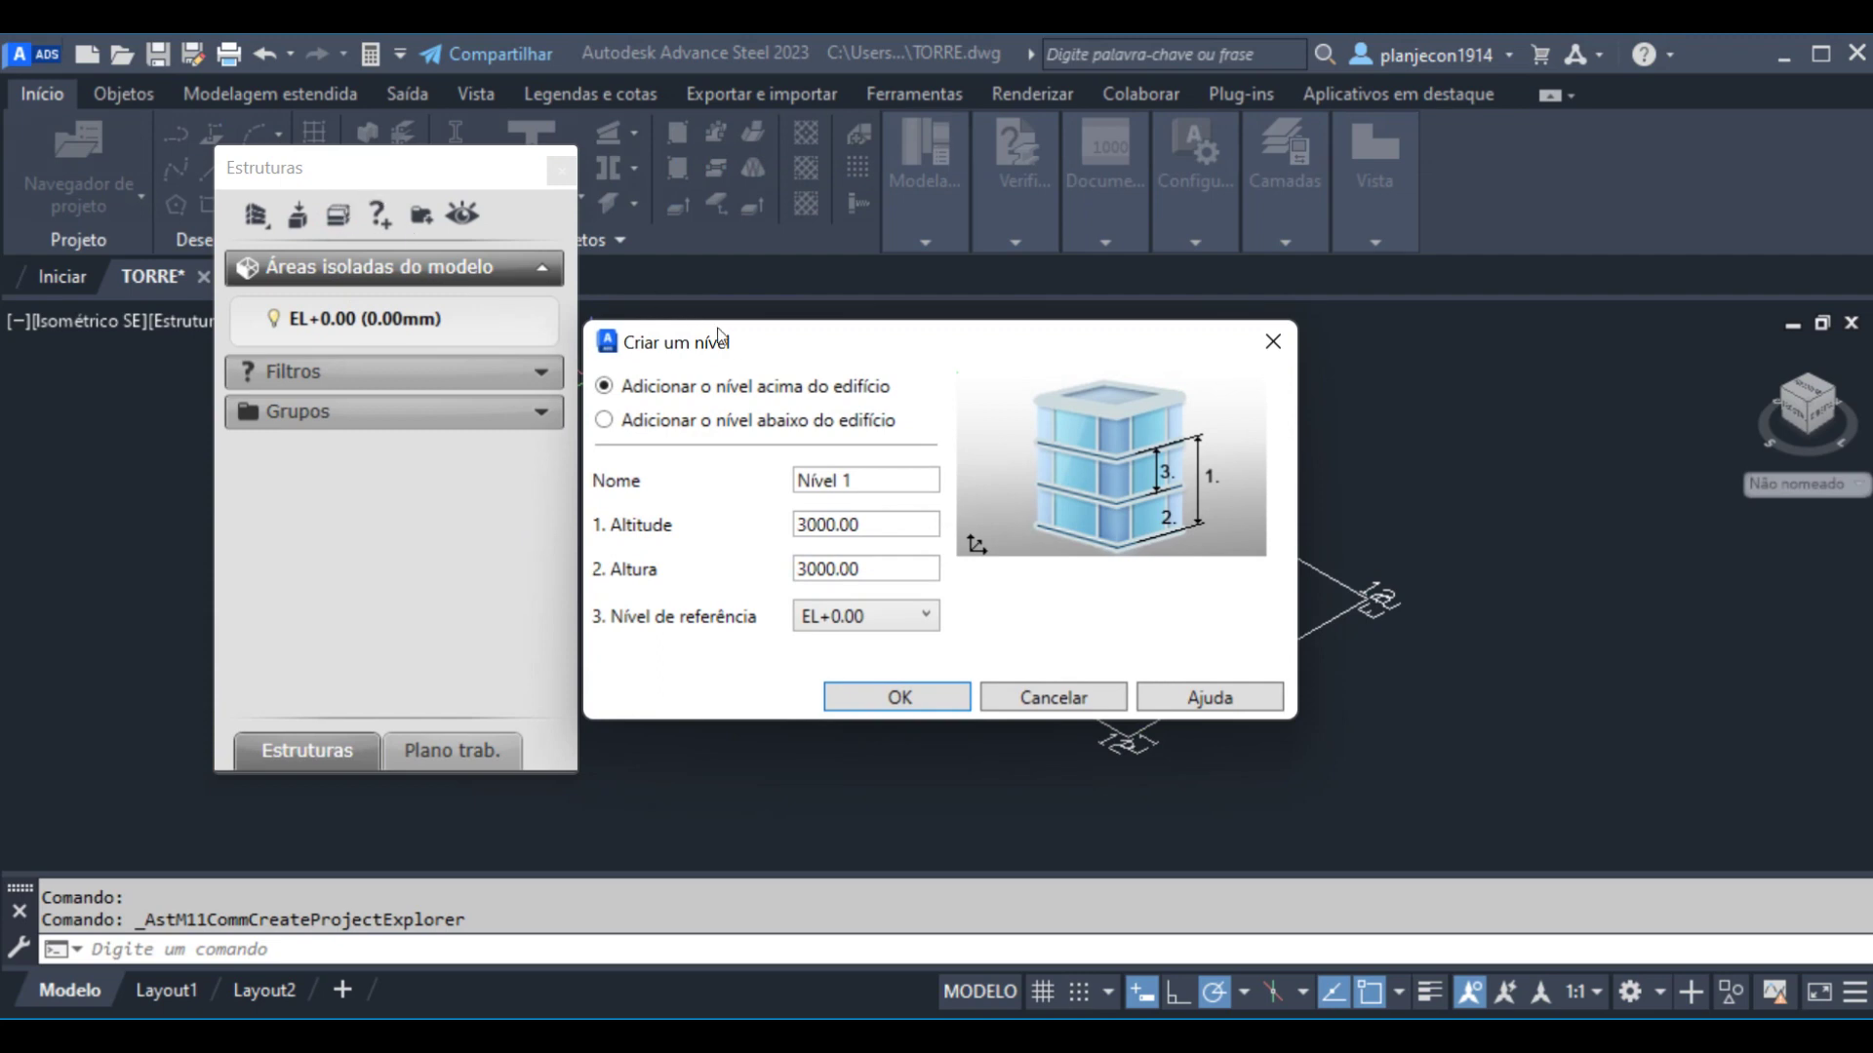
pyautogui.moveTo(771, 337); pyautogui.dragTo(566, 149)
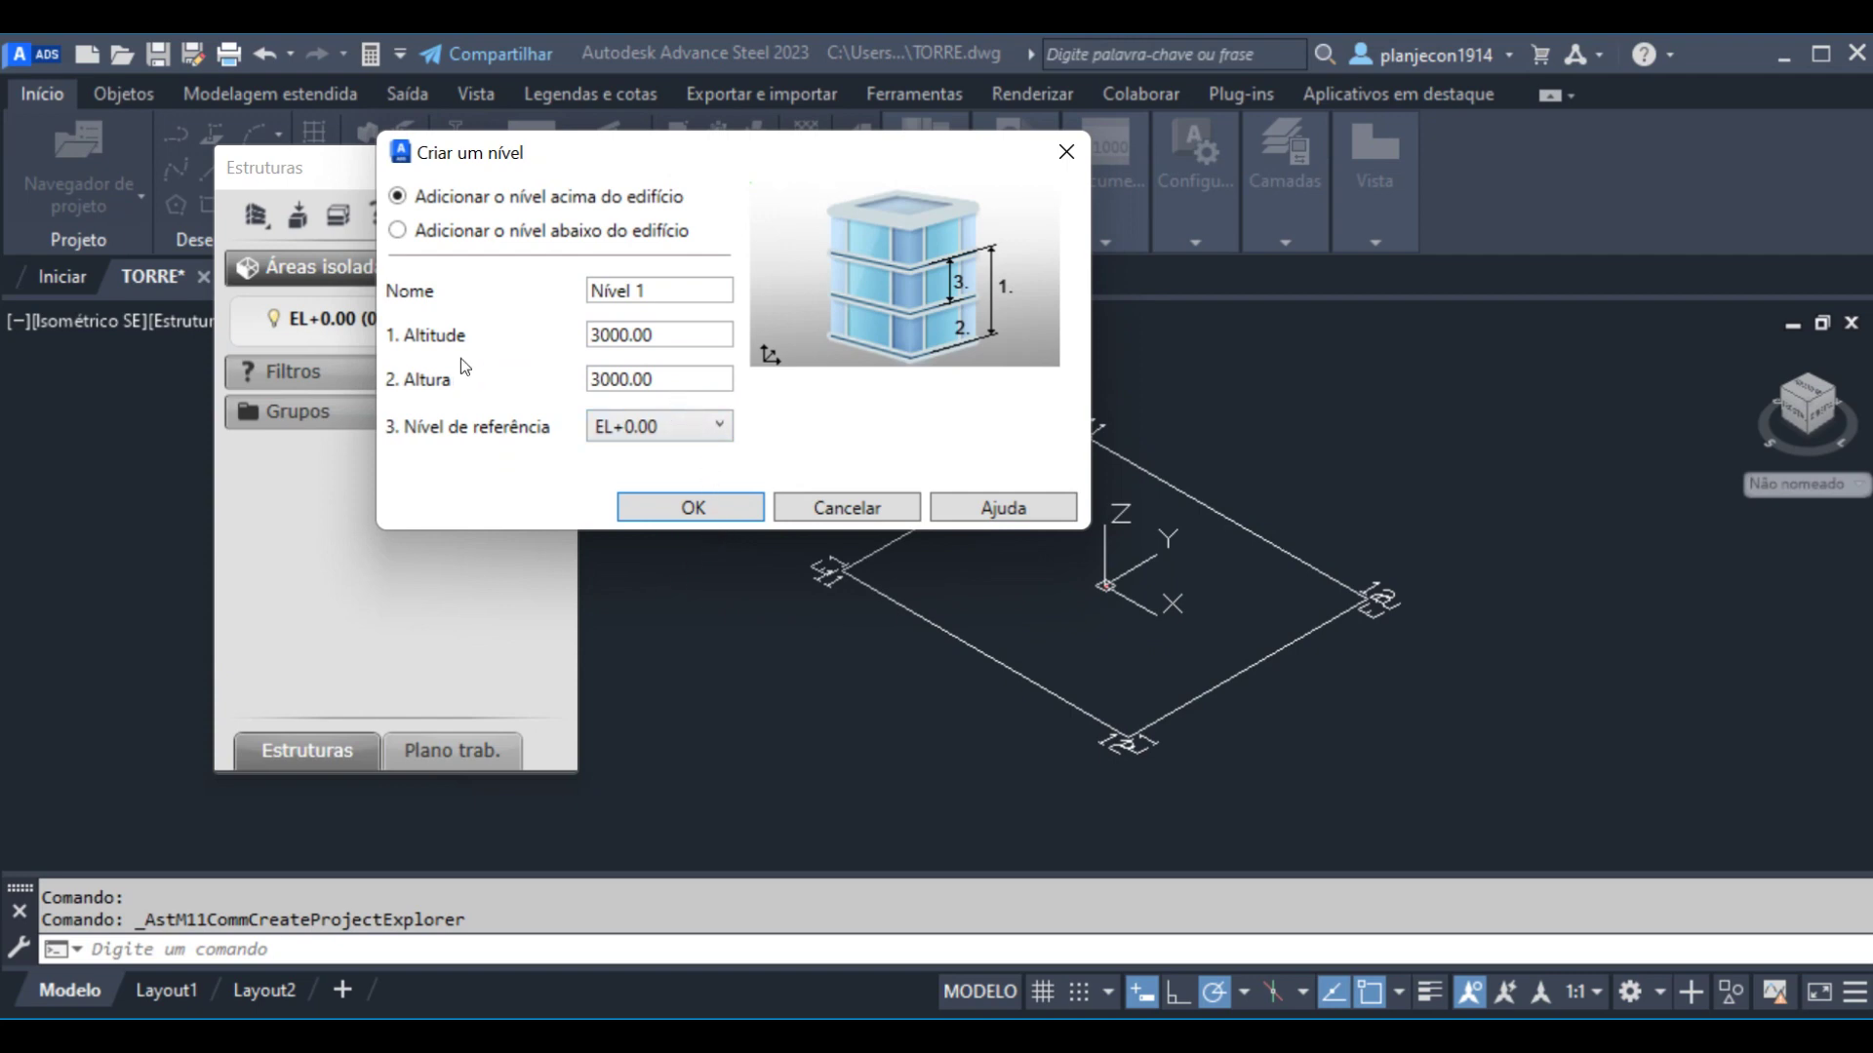
pyautogui.click(654, 336)
pyautogui.doubleClick(653, 336)
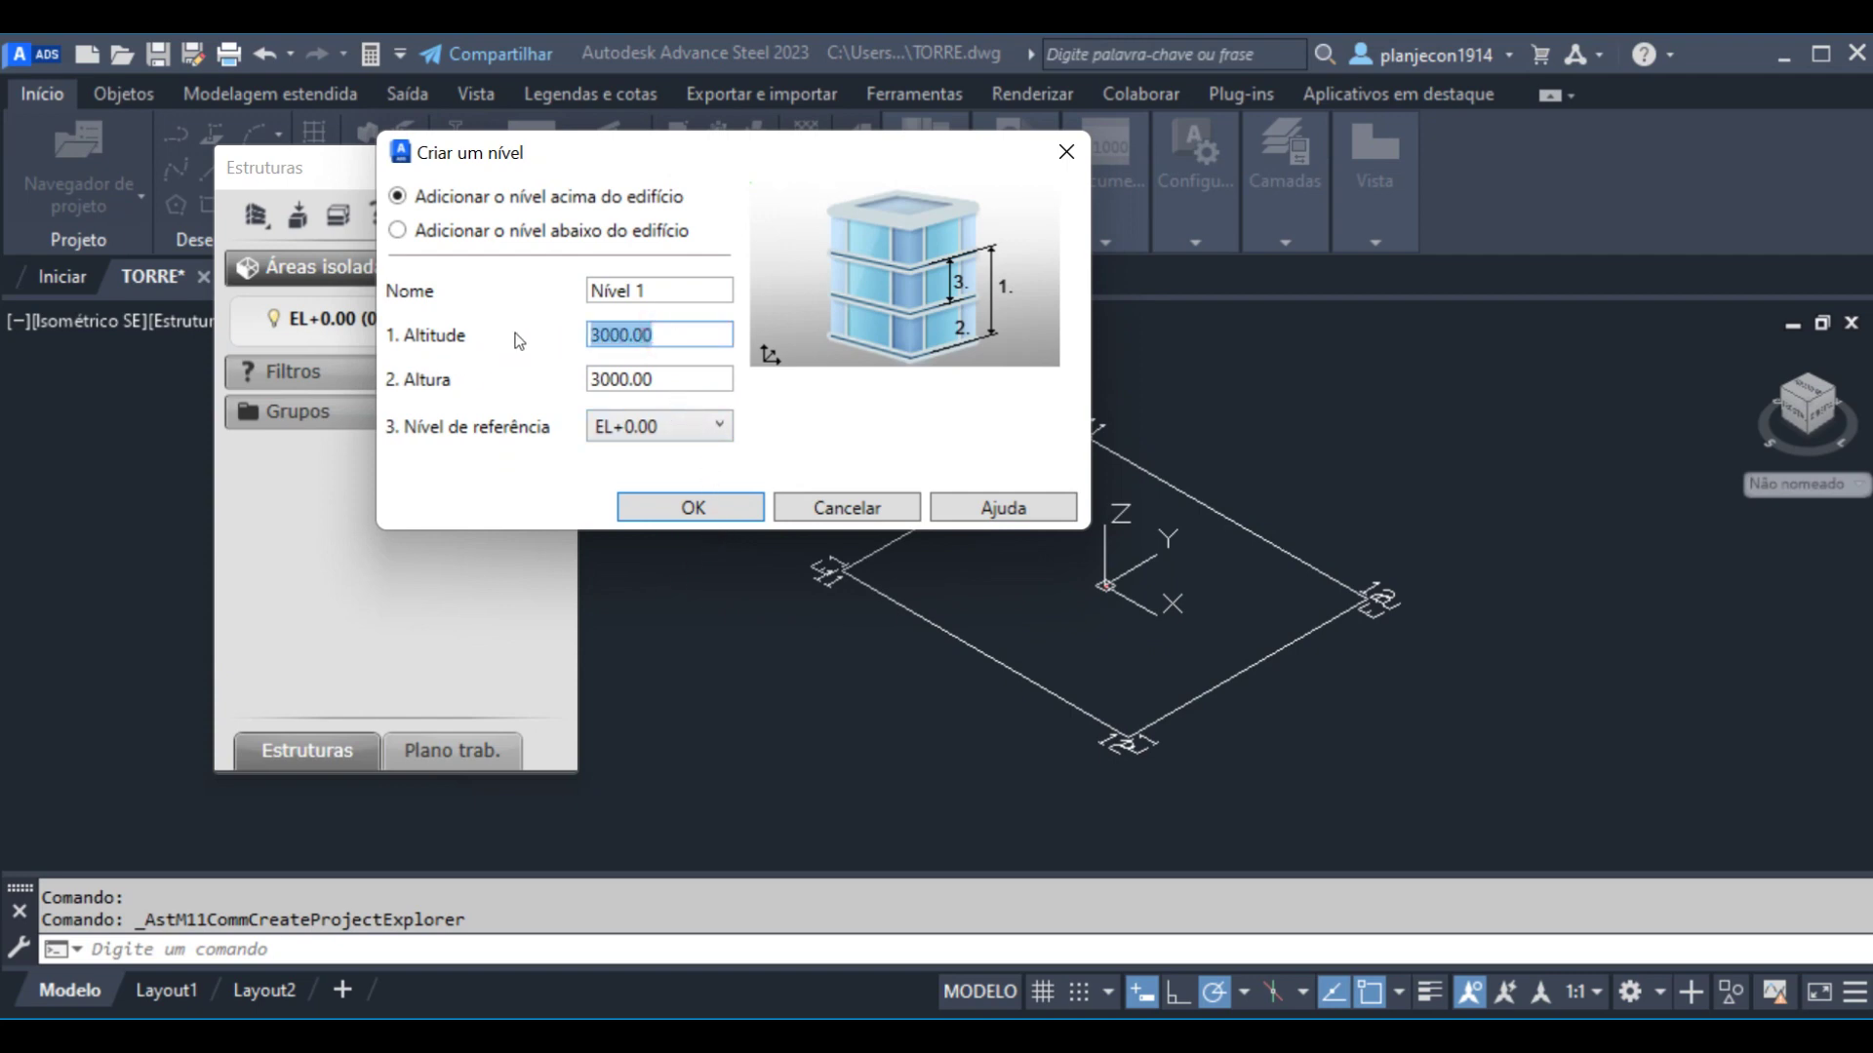
pyautogui.write('400')
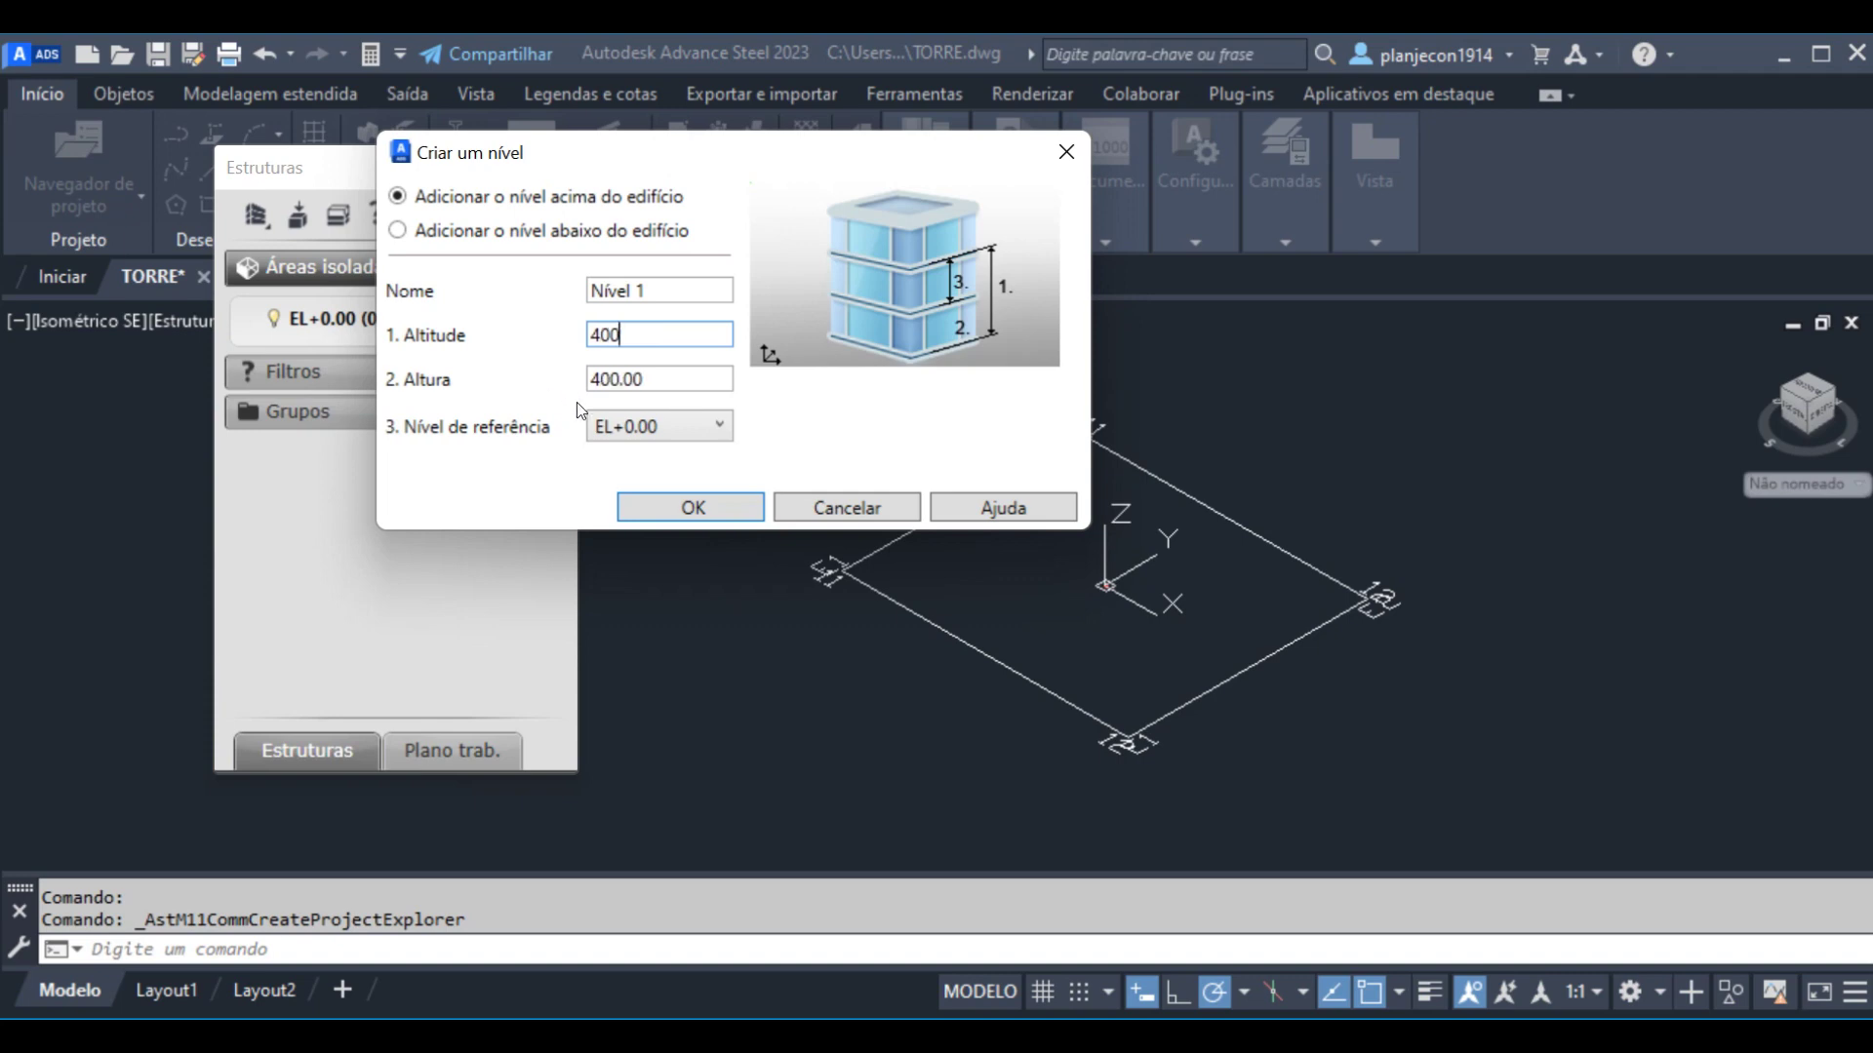
pyautogui.moveTo(677, 290); pyautogui.dragTo(470, 289)
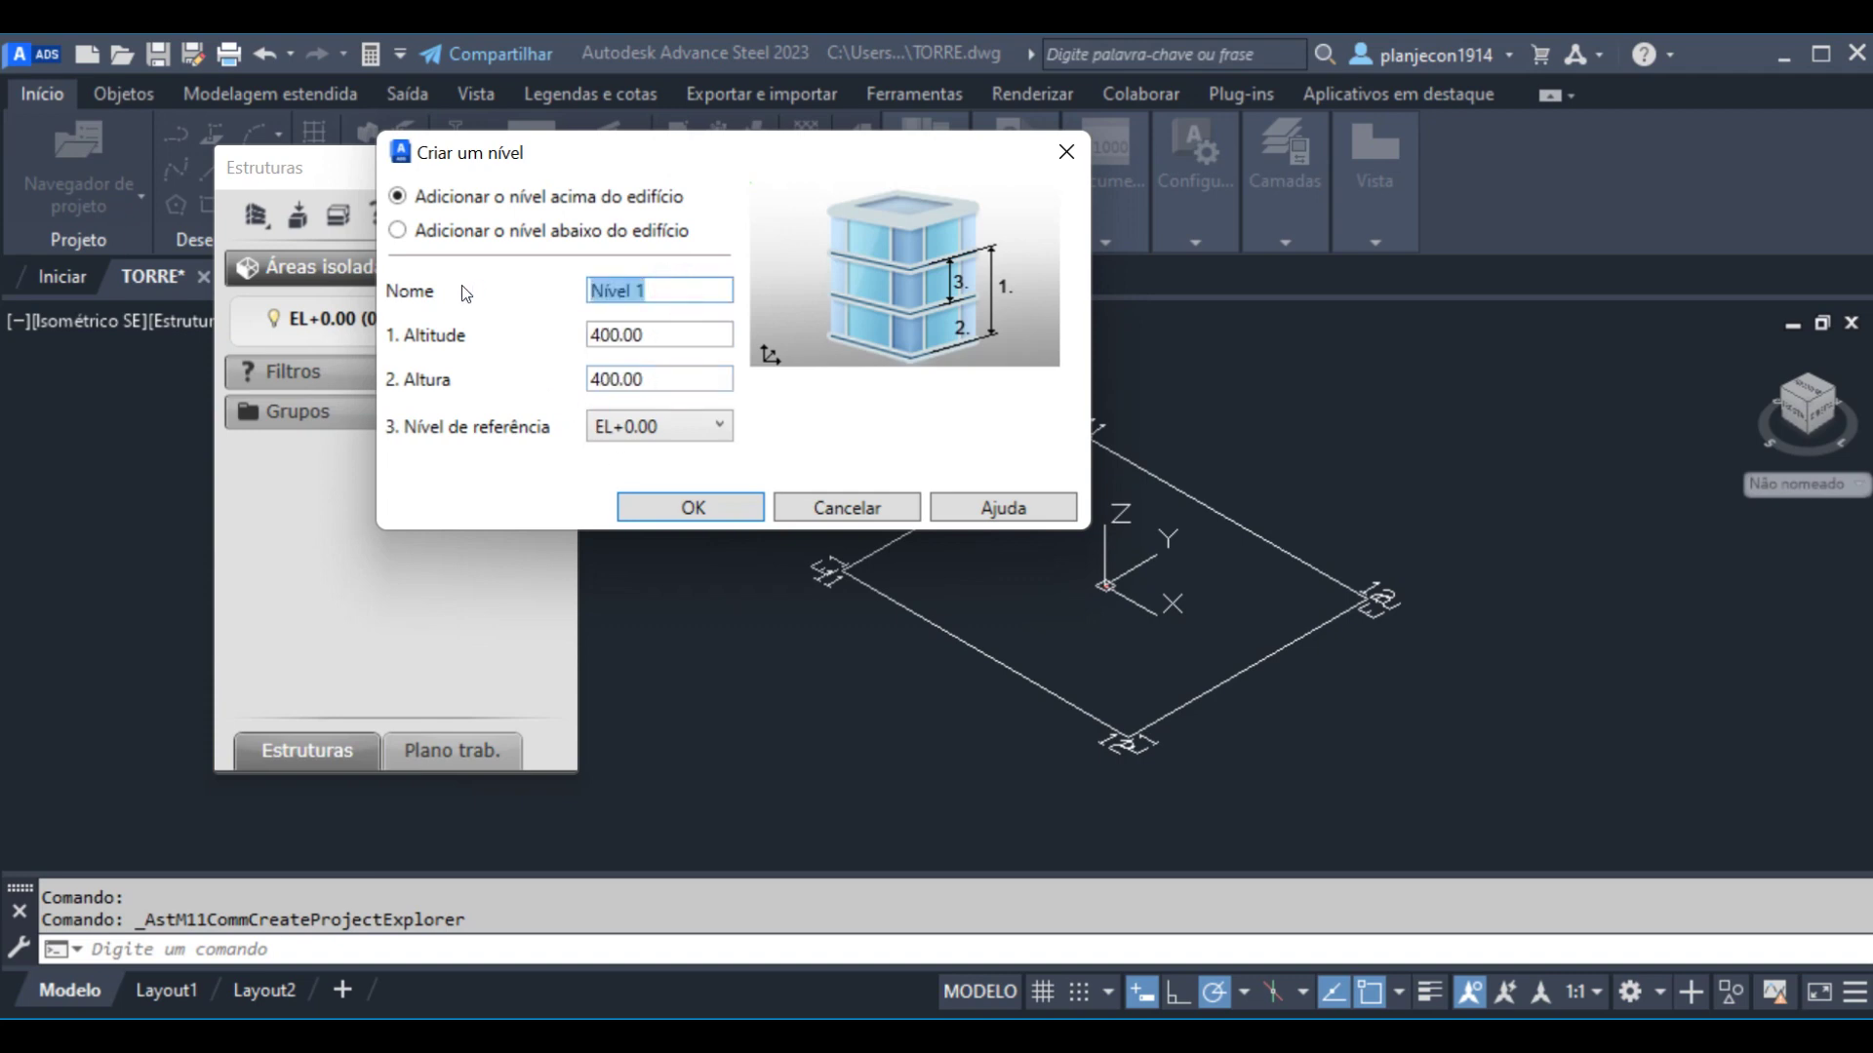
pyautogui.write('EL+400')
pyautogui.click(709, 509)
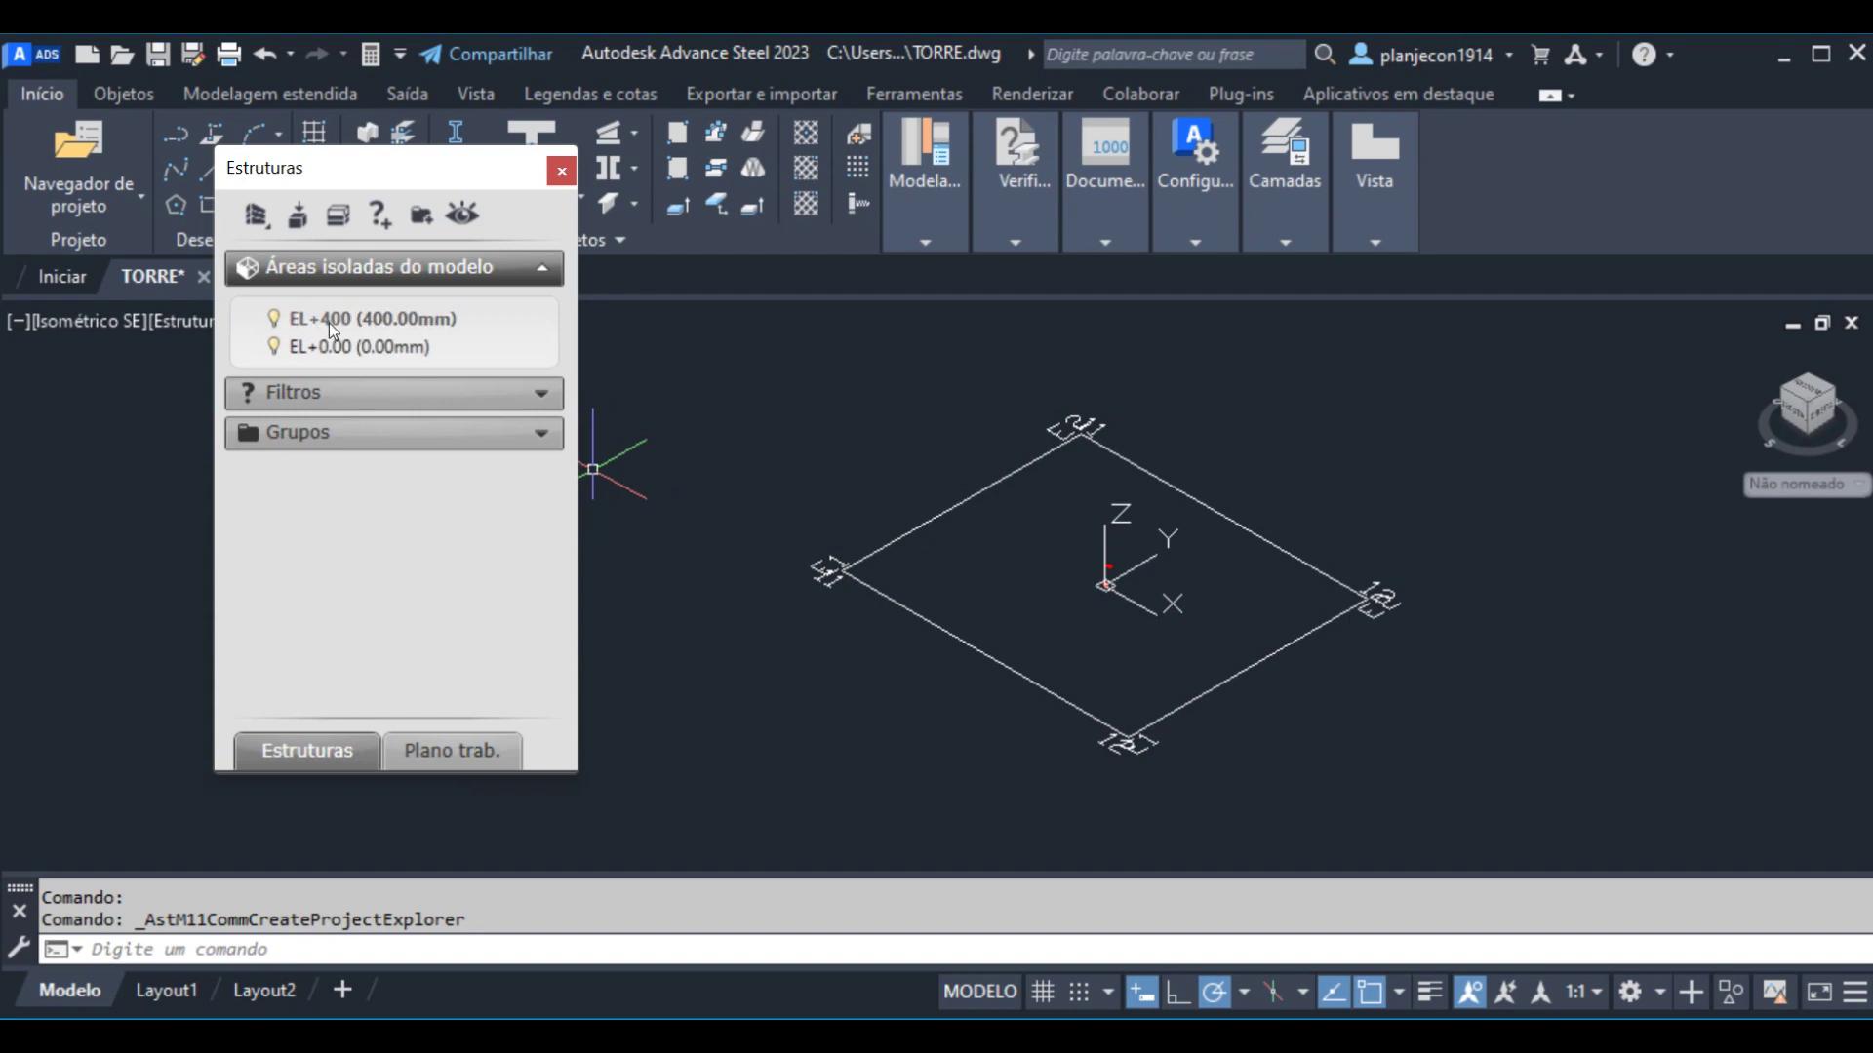
pyautogui.doubleClick(426, 322)
pyautogui.doubleClick(373, 323)
# - Create a building level named EL+3800 at altitude 3800 above reference level EL+400
pyautogui.click(338, 218)
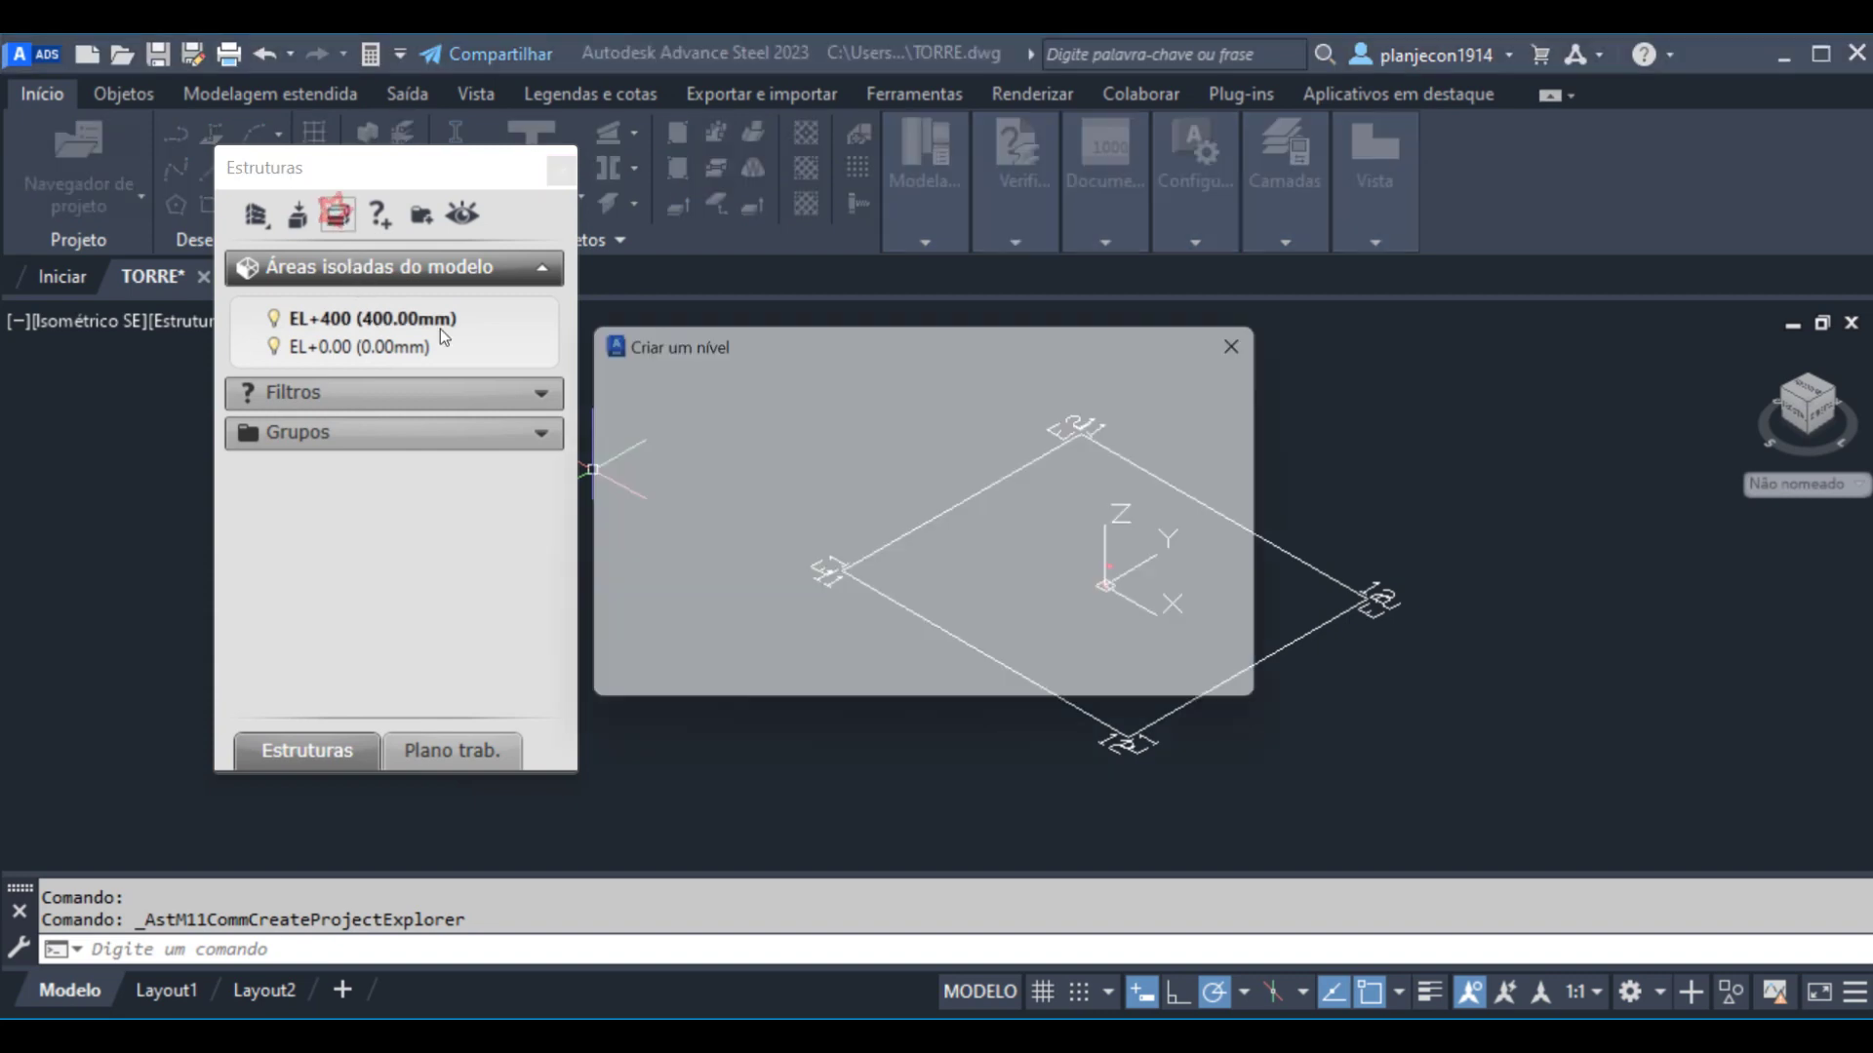
pyautogui.moveTo(936, 341); pyautogui.dragTo(777, 147)
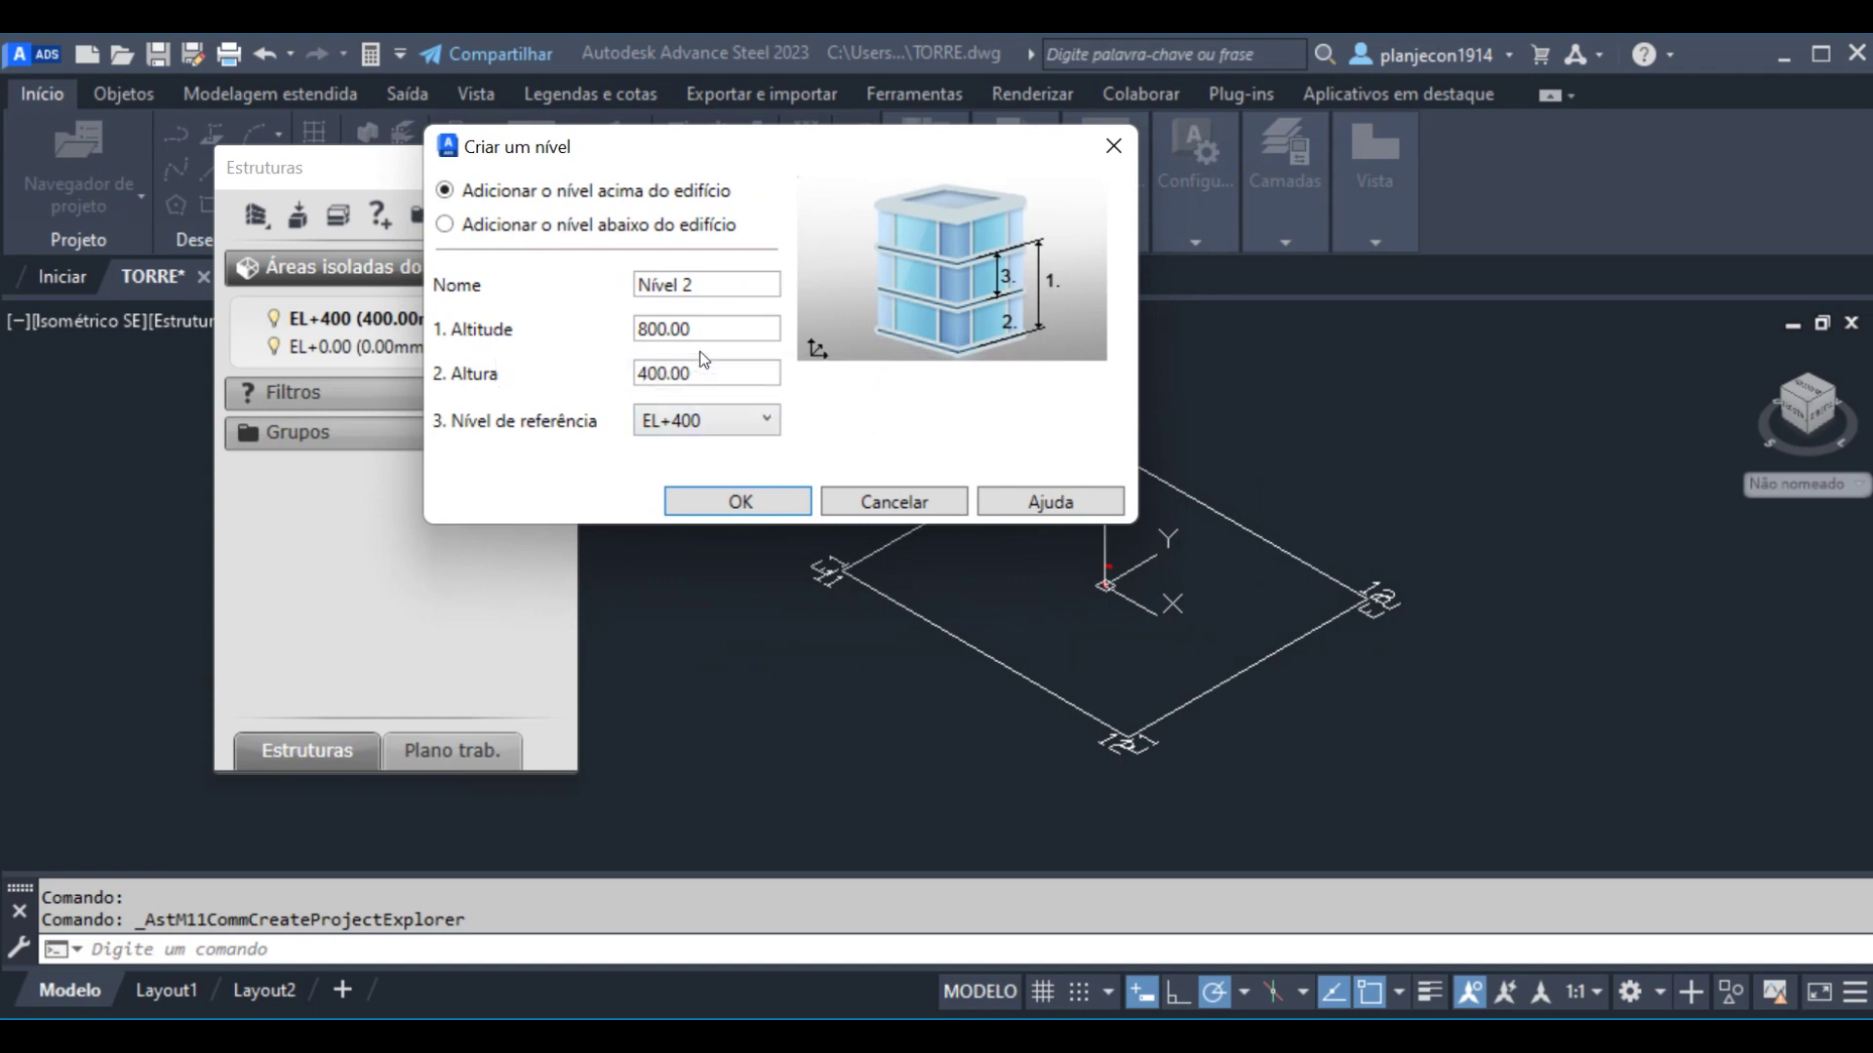
pyautogui.moveTo(727, 295); pyautogui.dragTo(595, 294)
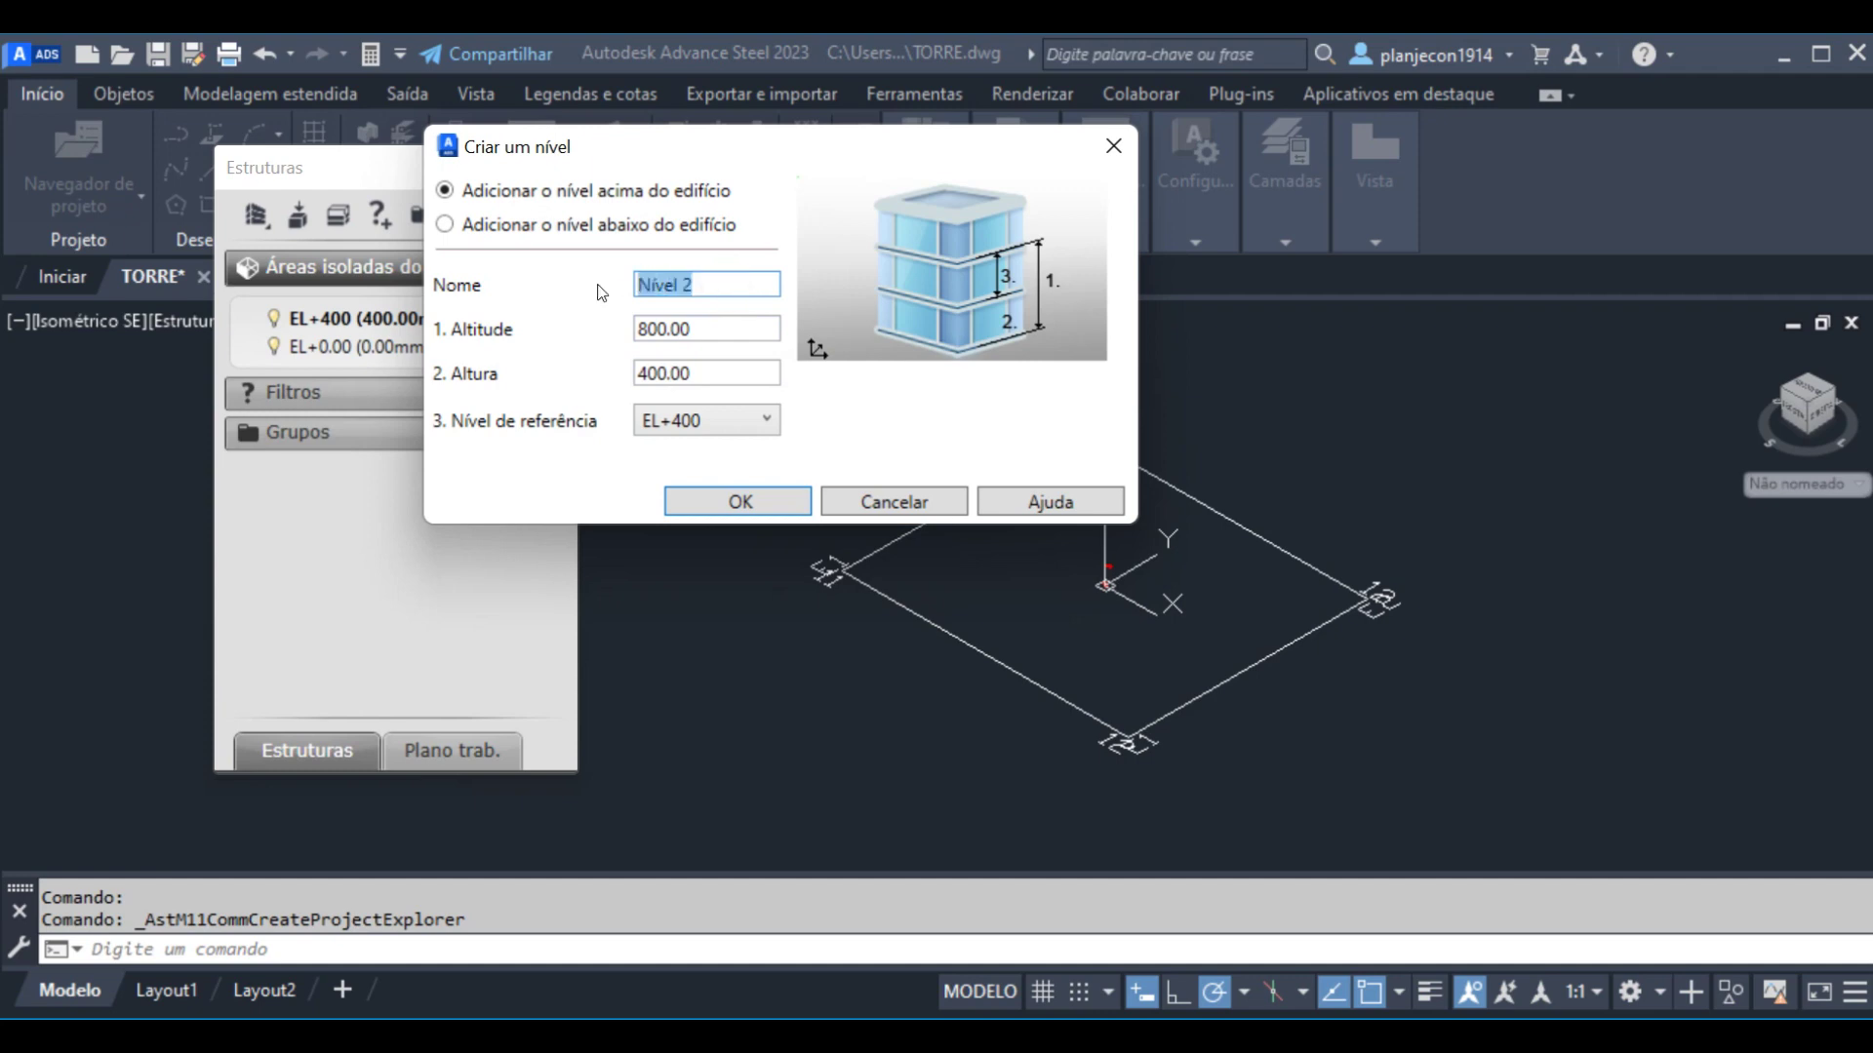
pyautogui.write('EL+3800')
pyautogui.doubleClick(711, 328)
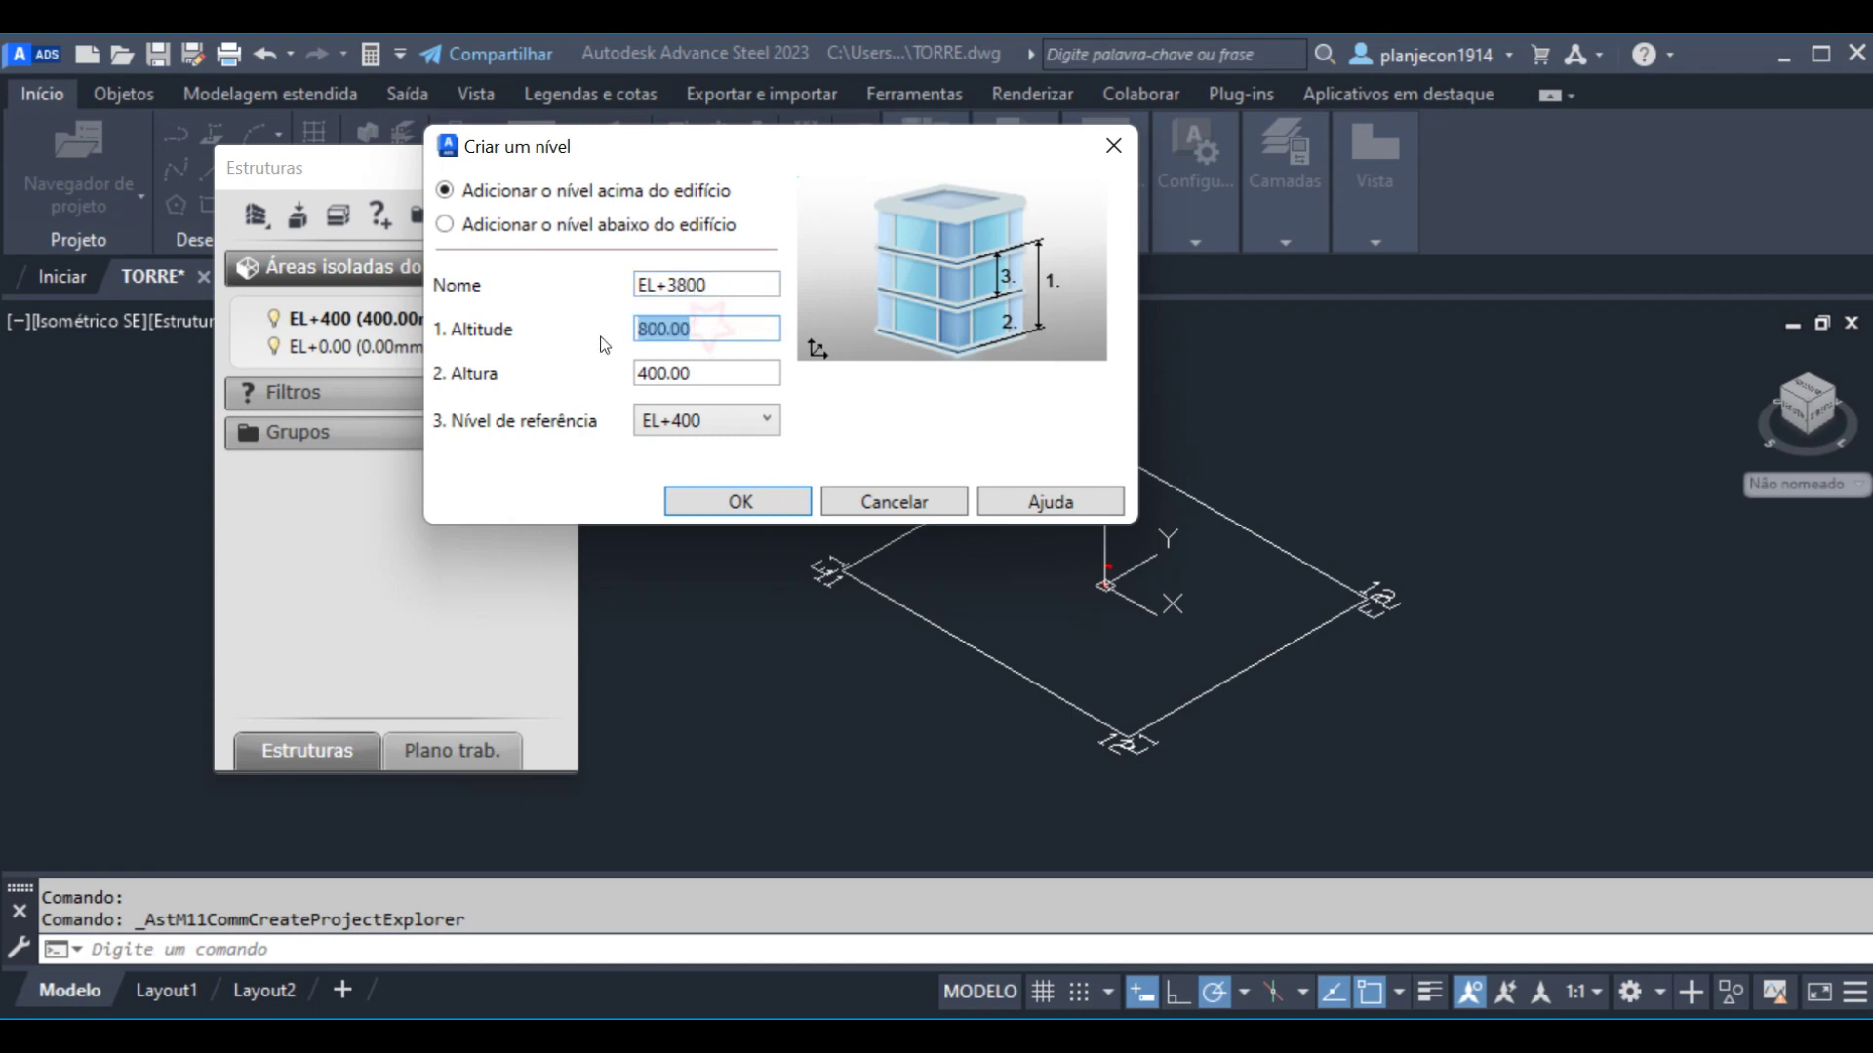
pyautogui.write('3800')
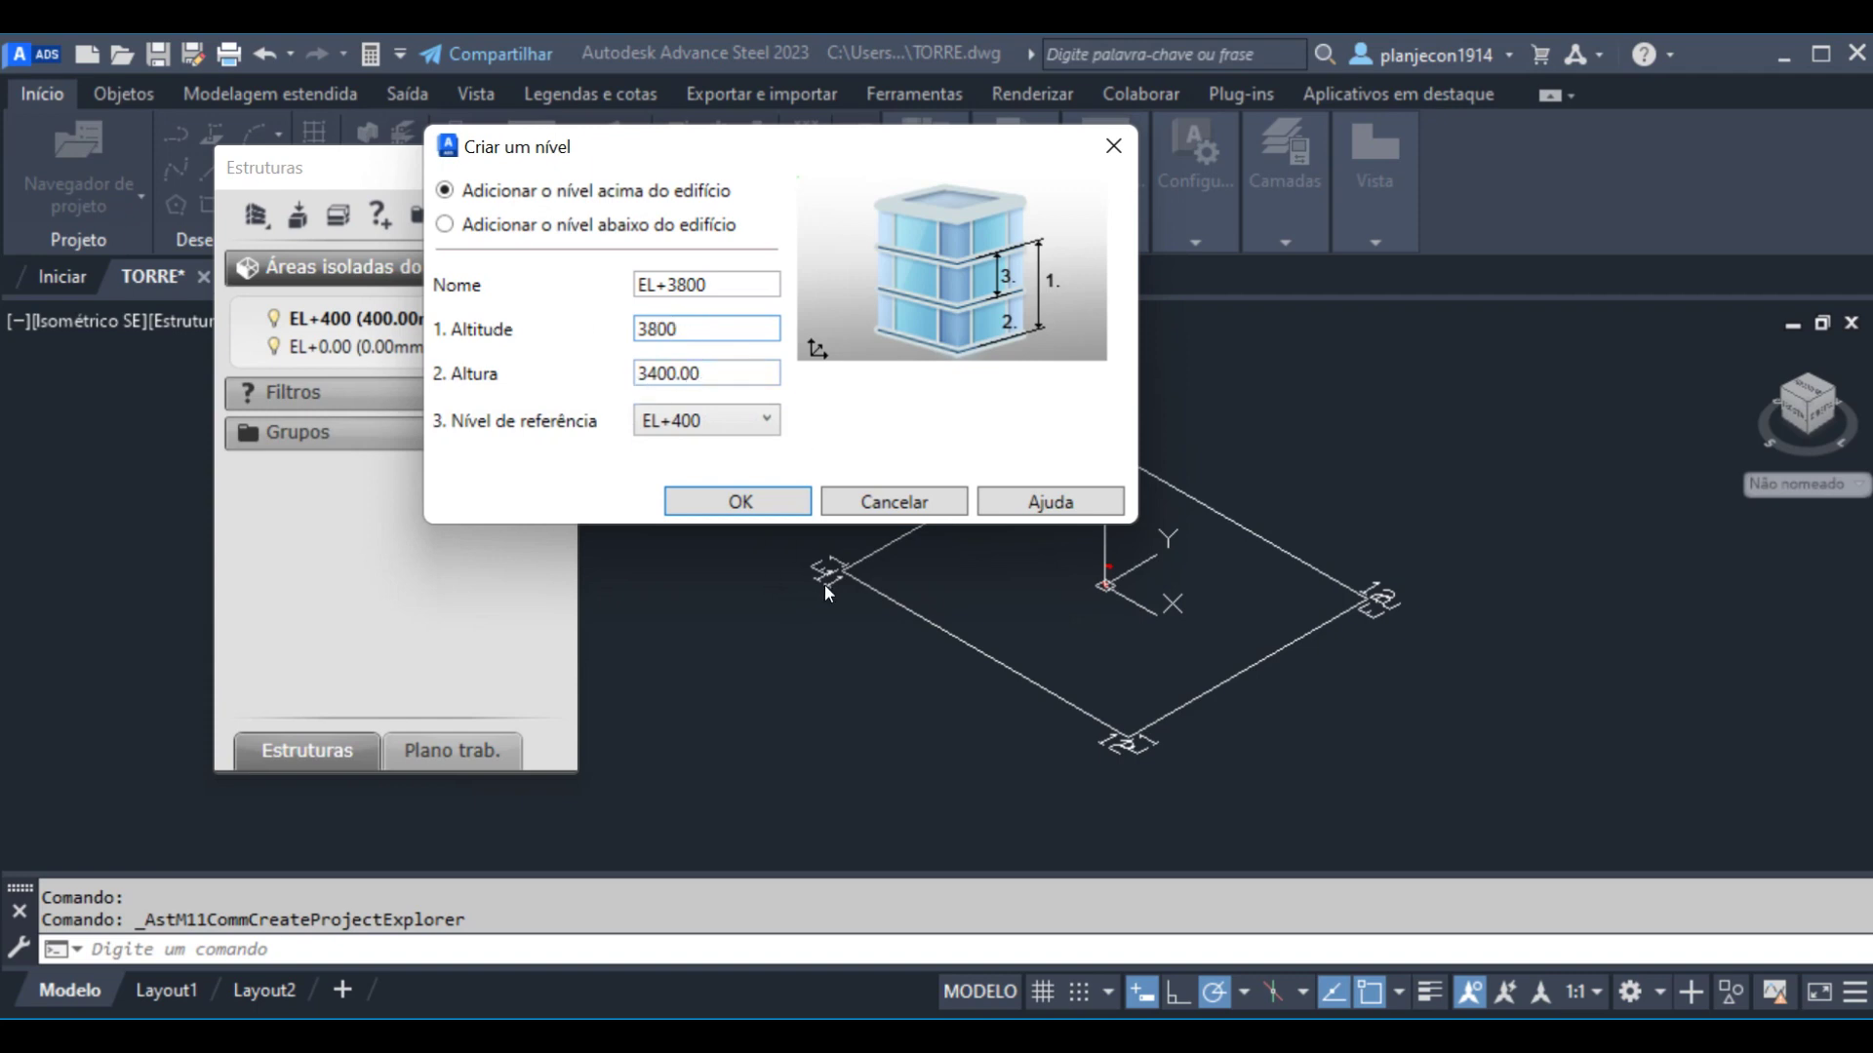
pyautogui.click(741, 503)
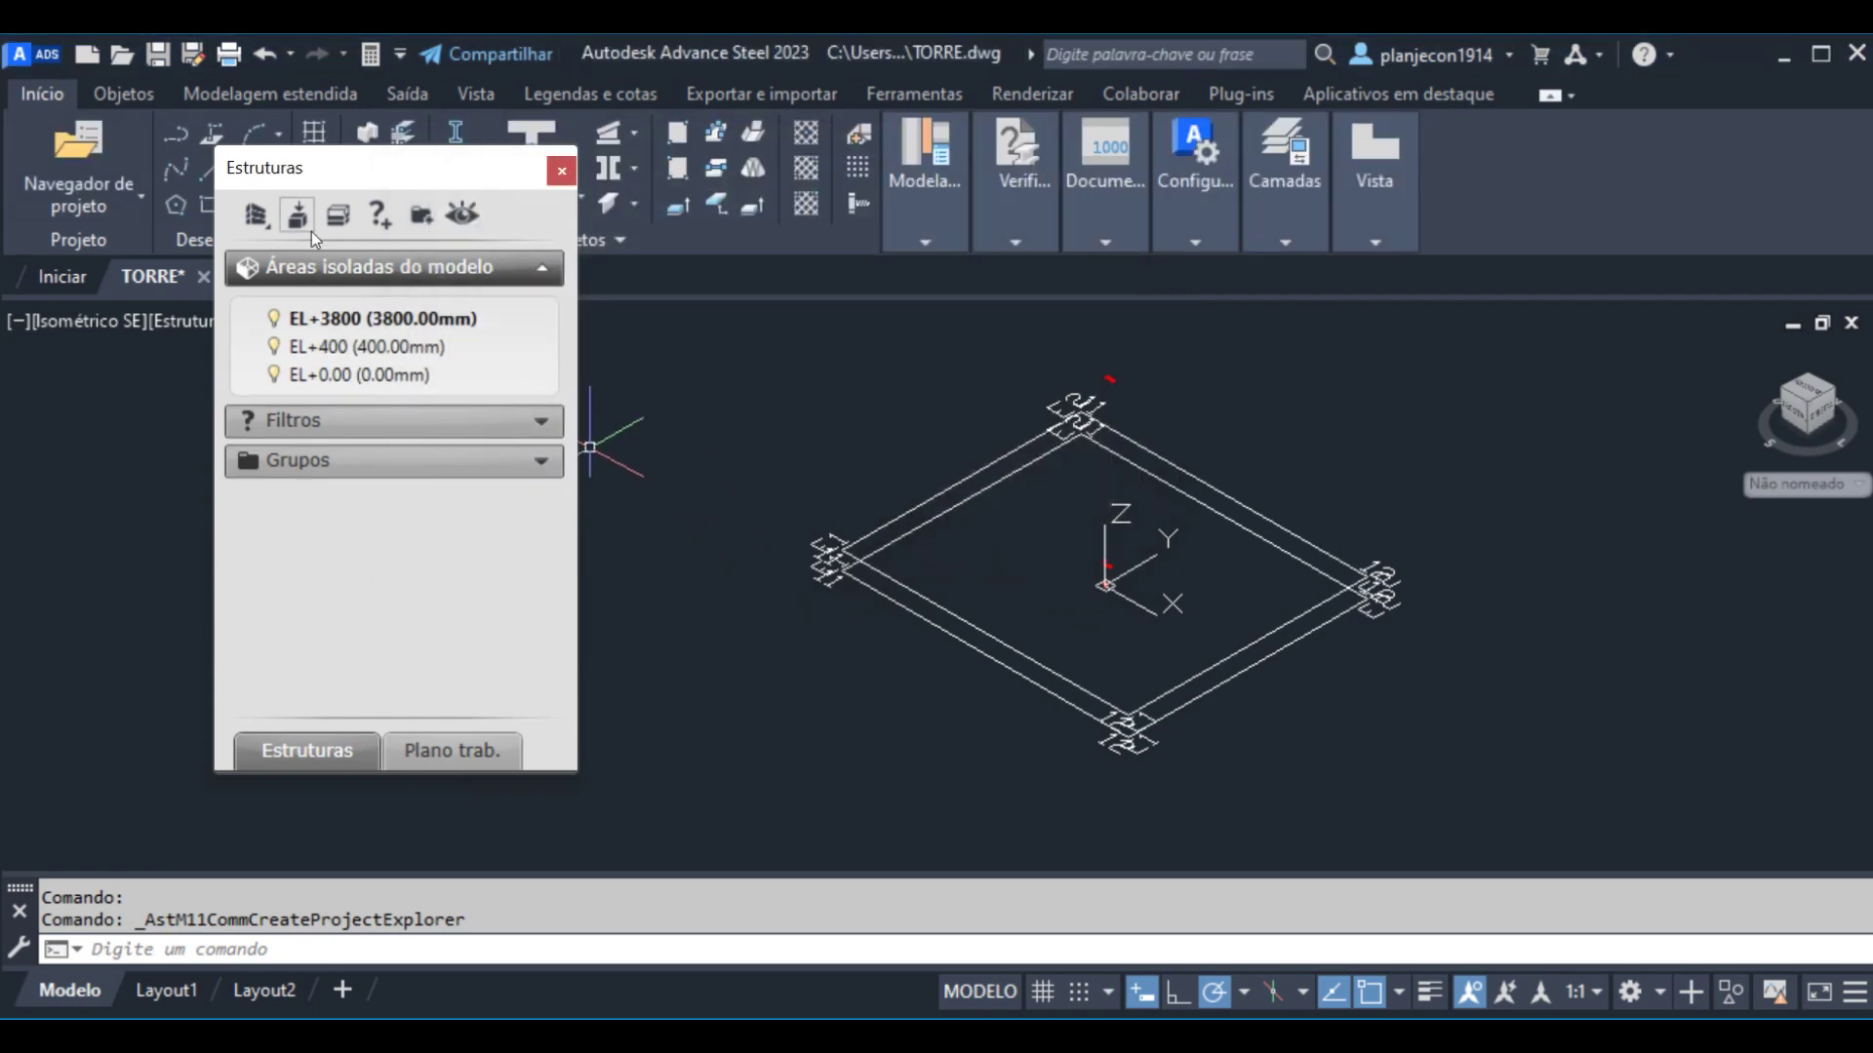
# - Add a level named EL+7200 at altitude 7200.00 above reference level EL+3800
pyautogui.click(335, 213)
pyautogui.moveTo(830, 341); pyautogui.dragTo(824, 160)
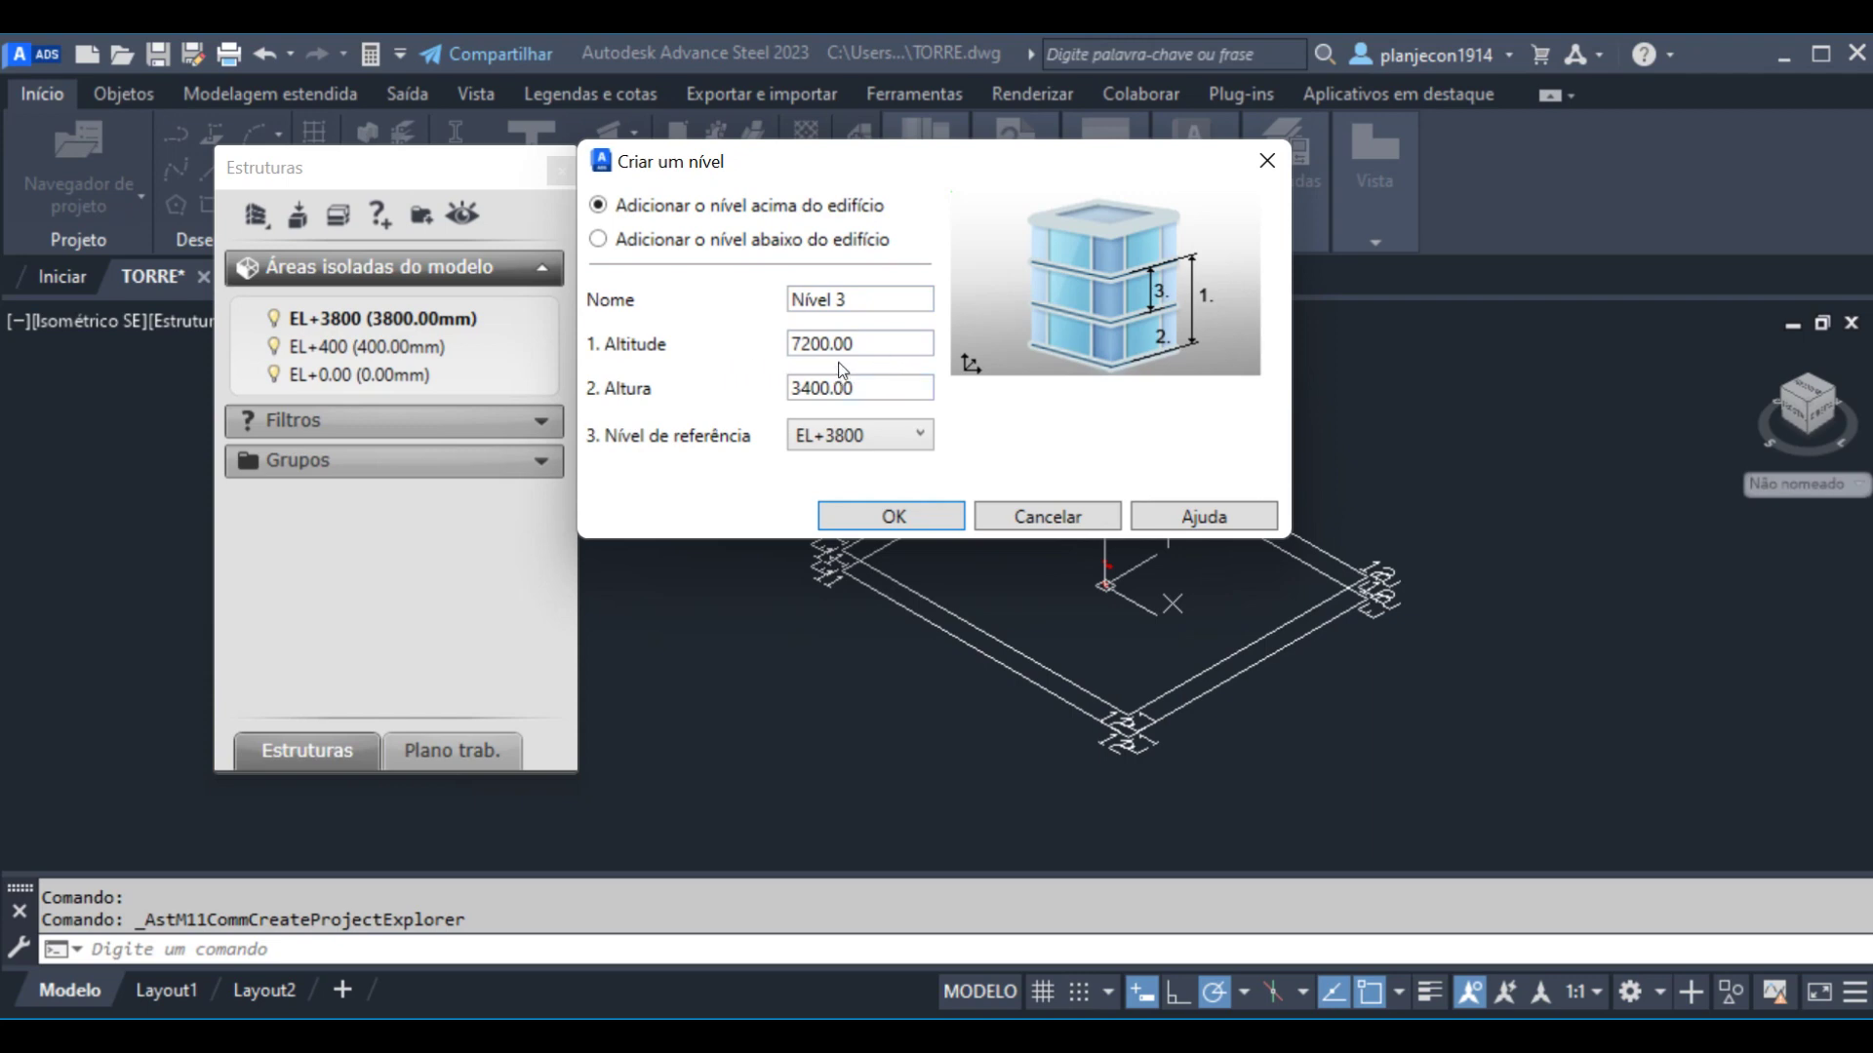
pyautogui.moveTo(869, 300); pyautogui.dragTo(644, 312)
pyautogui.write('EL+7200')
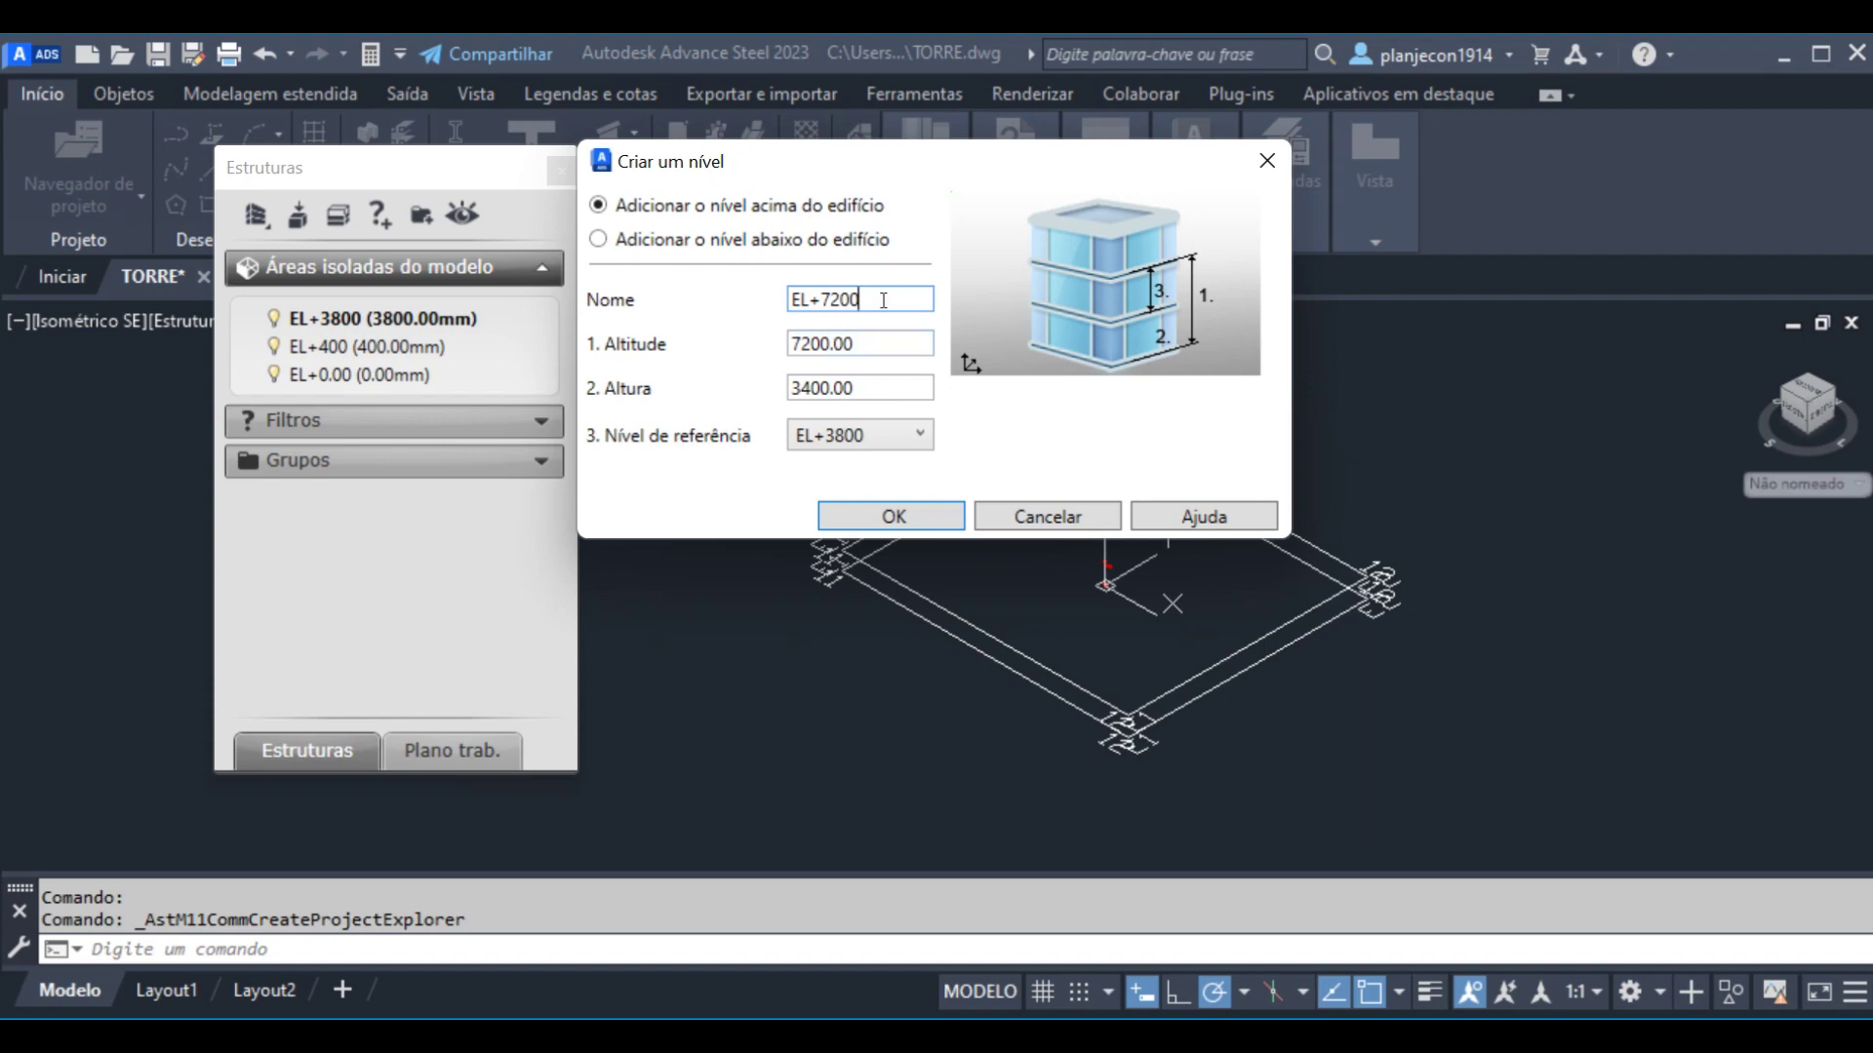
pyautogui.click(925, 517)
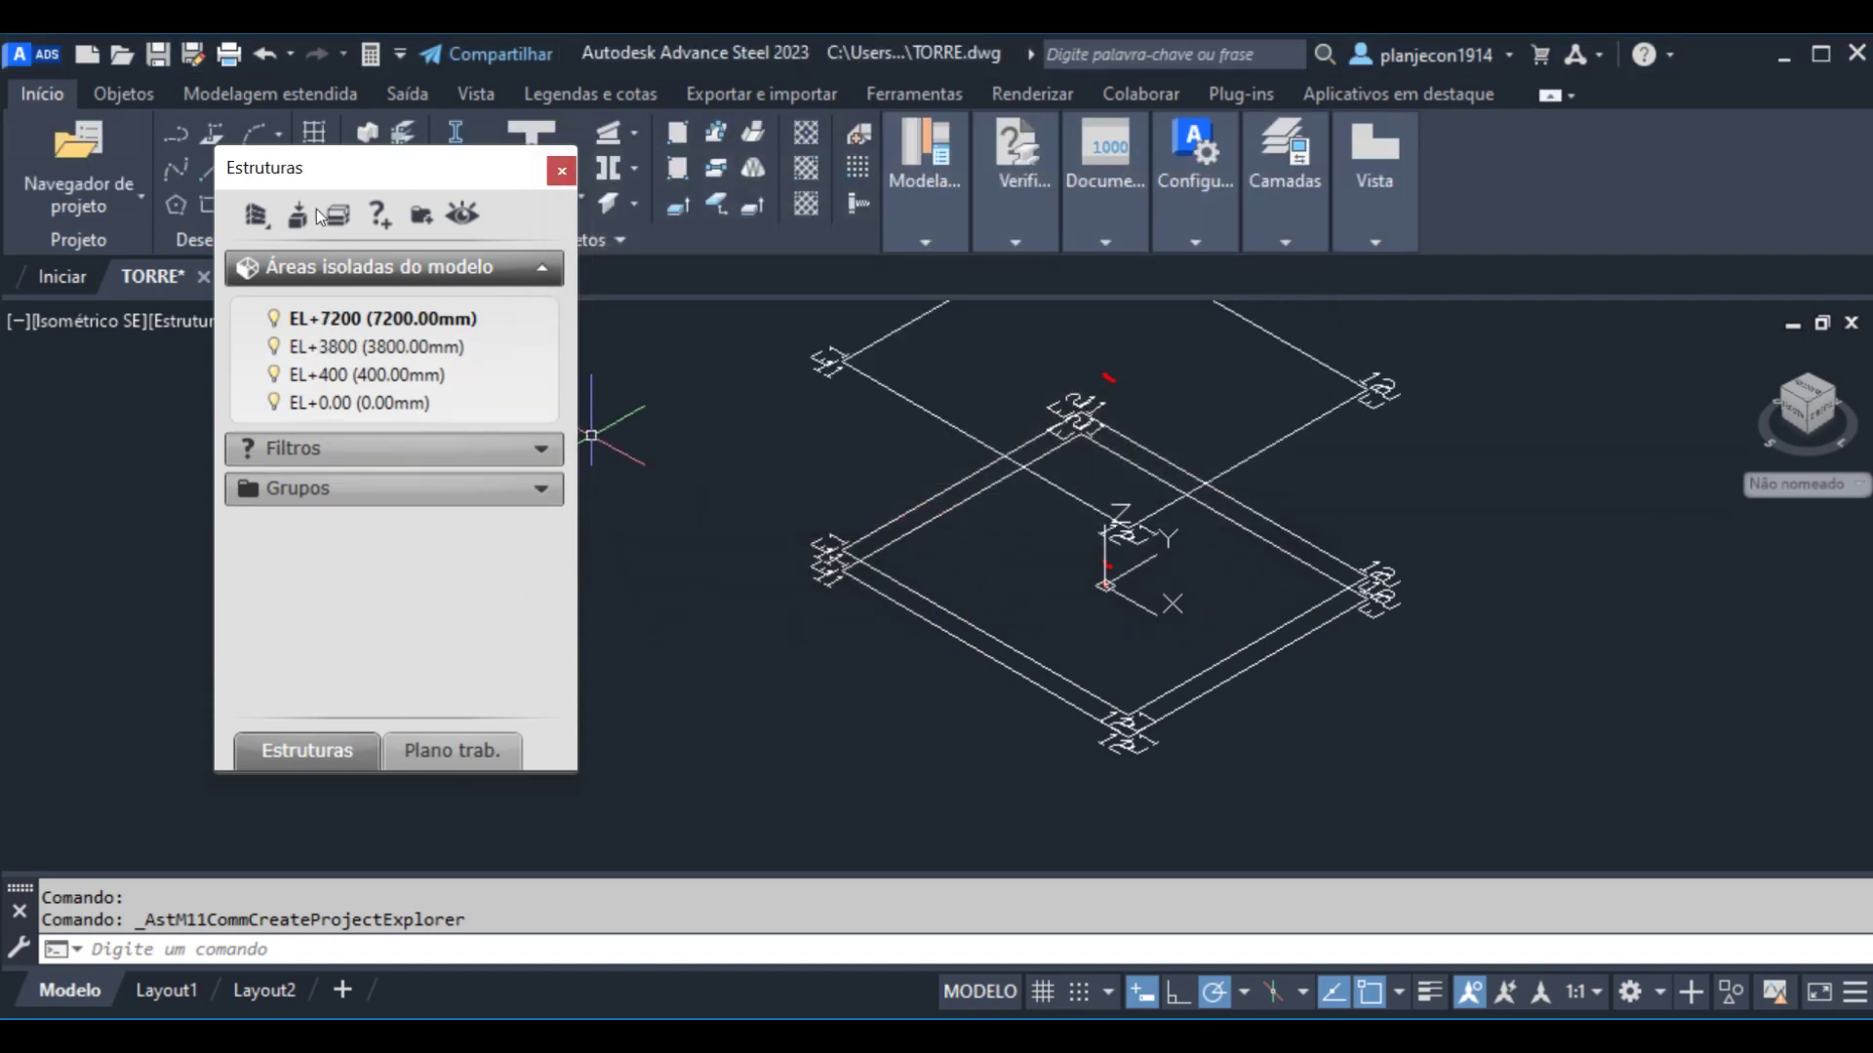
# - Add a level named EL+10600 at altitude 10600.00 with EL+7200 as its reference level
pyautogui.click(318, 216)
pyautogui.click(886, 483)
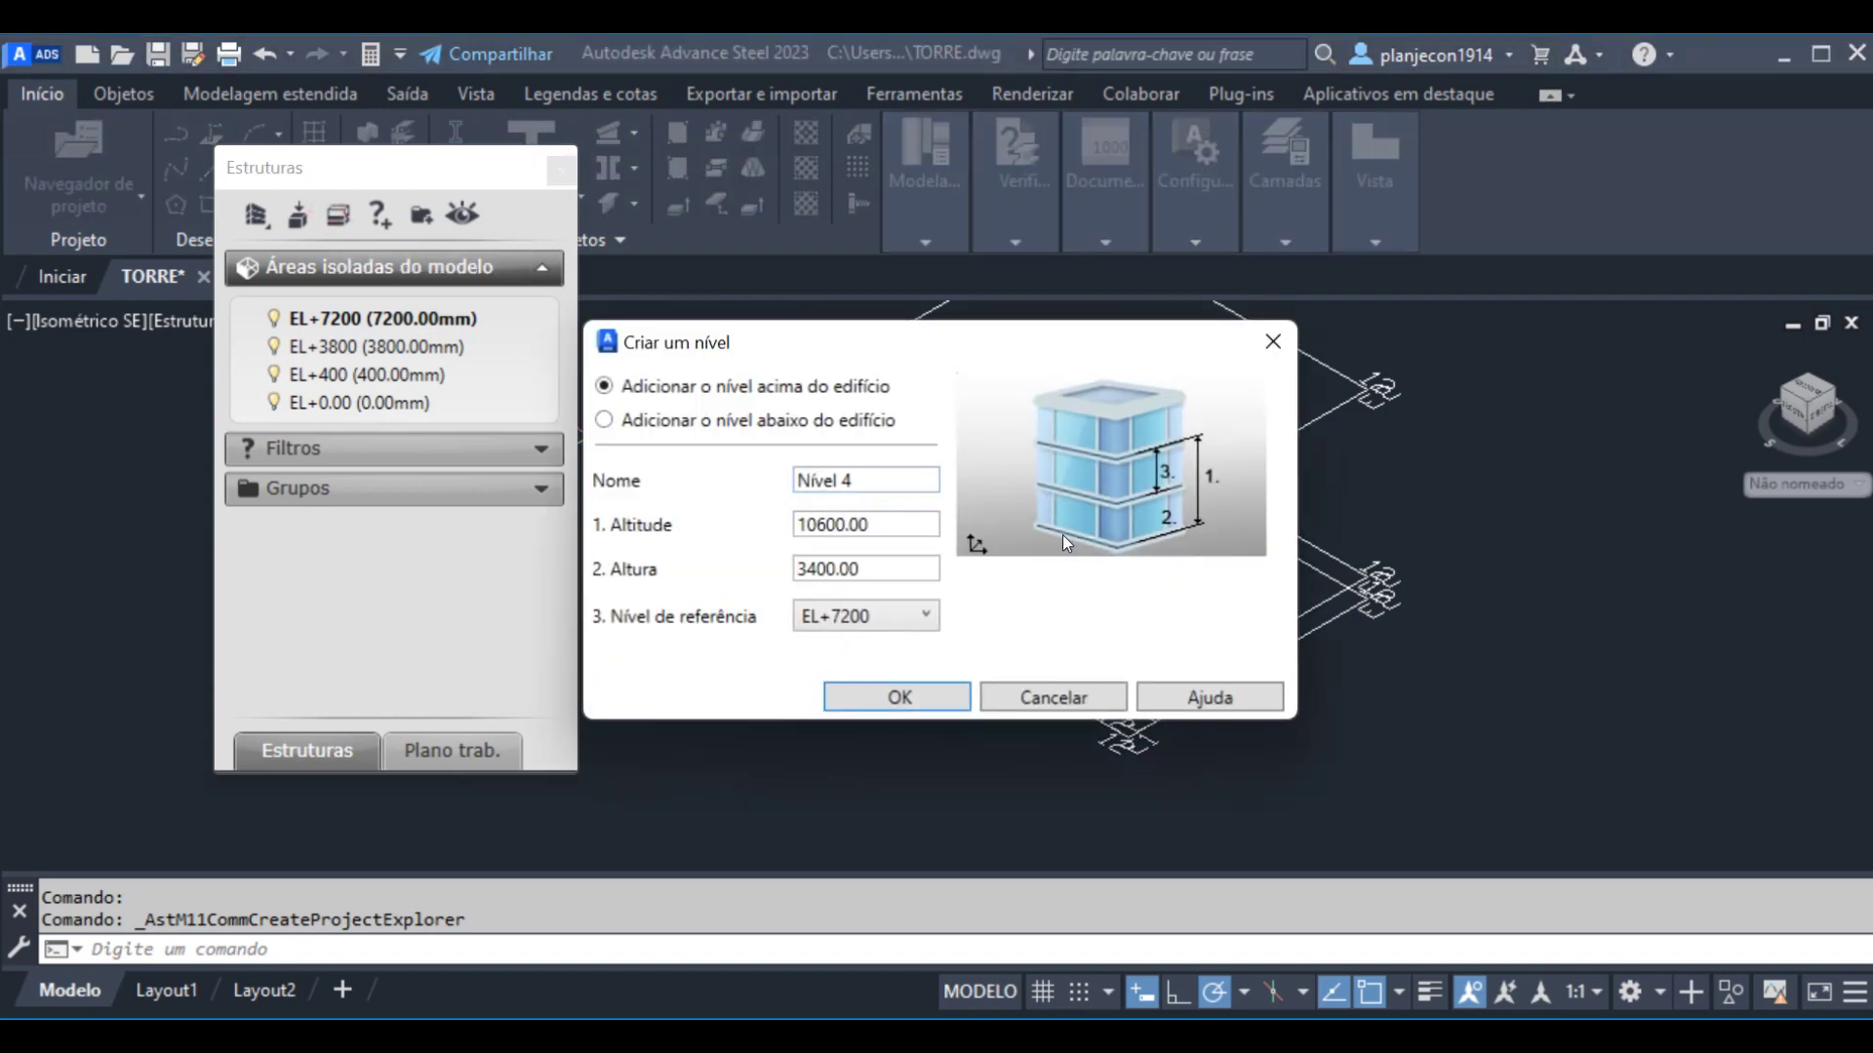
pyautogui.moveTo(882, 485); pyautogui.dragTo(757, 489)
pyautogui.write('EL+10600')
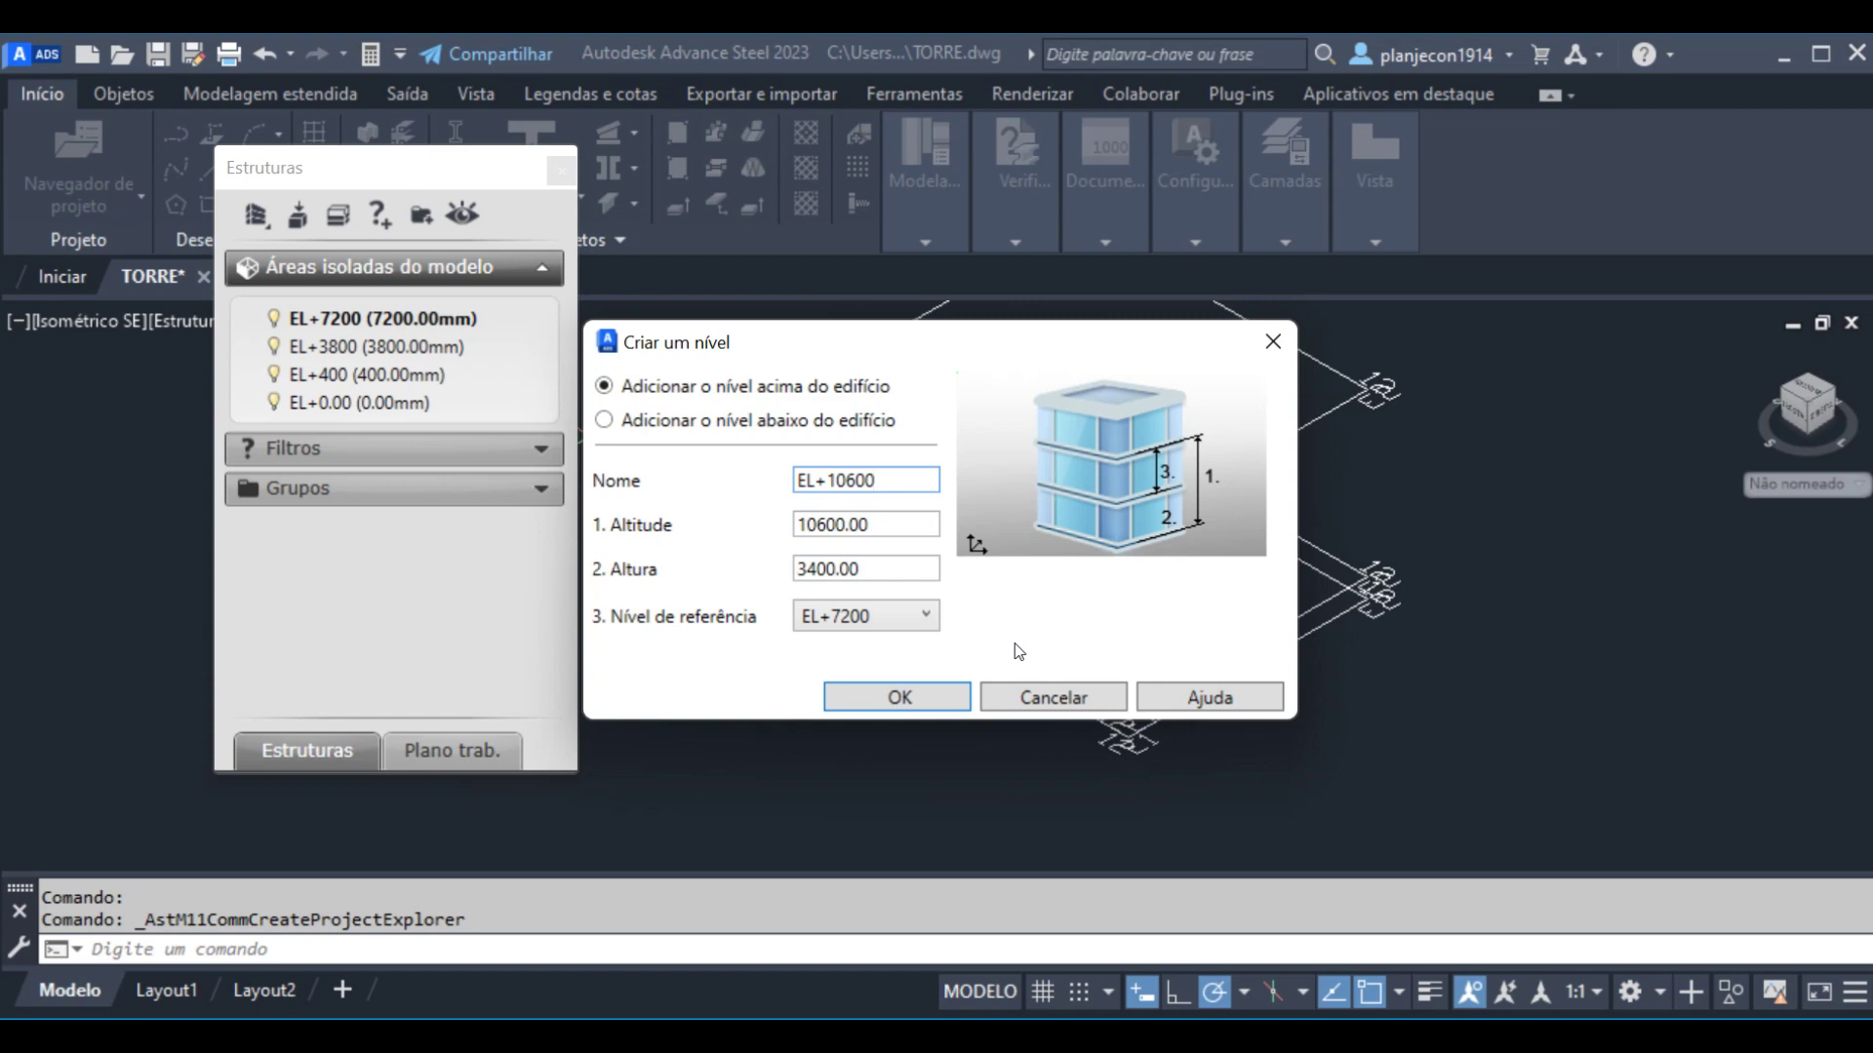
pyautogui.click(869, 695)
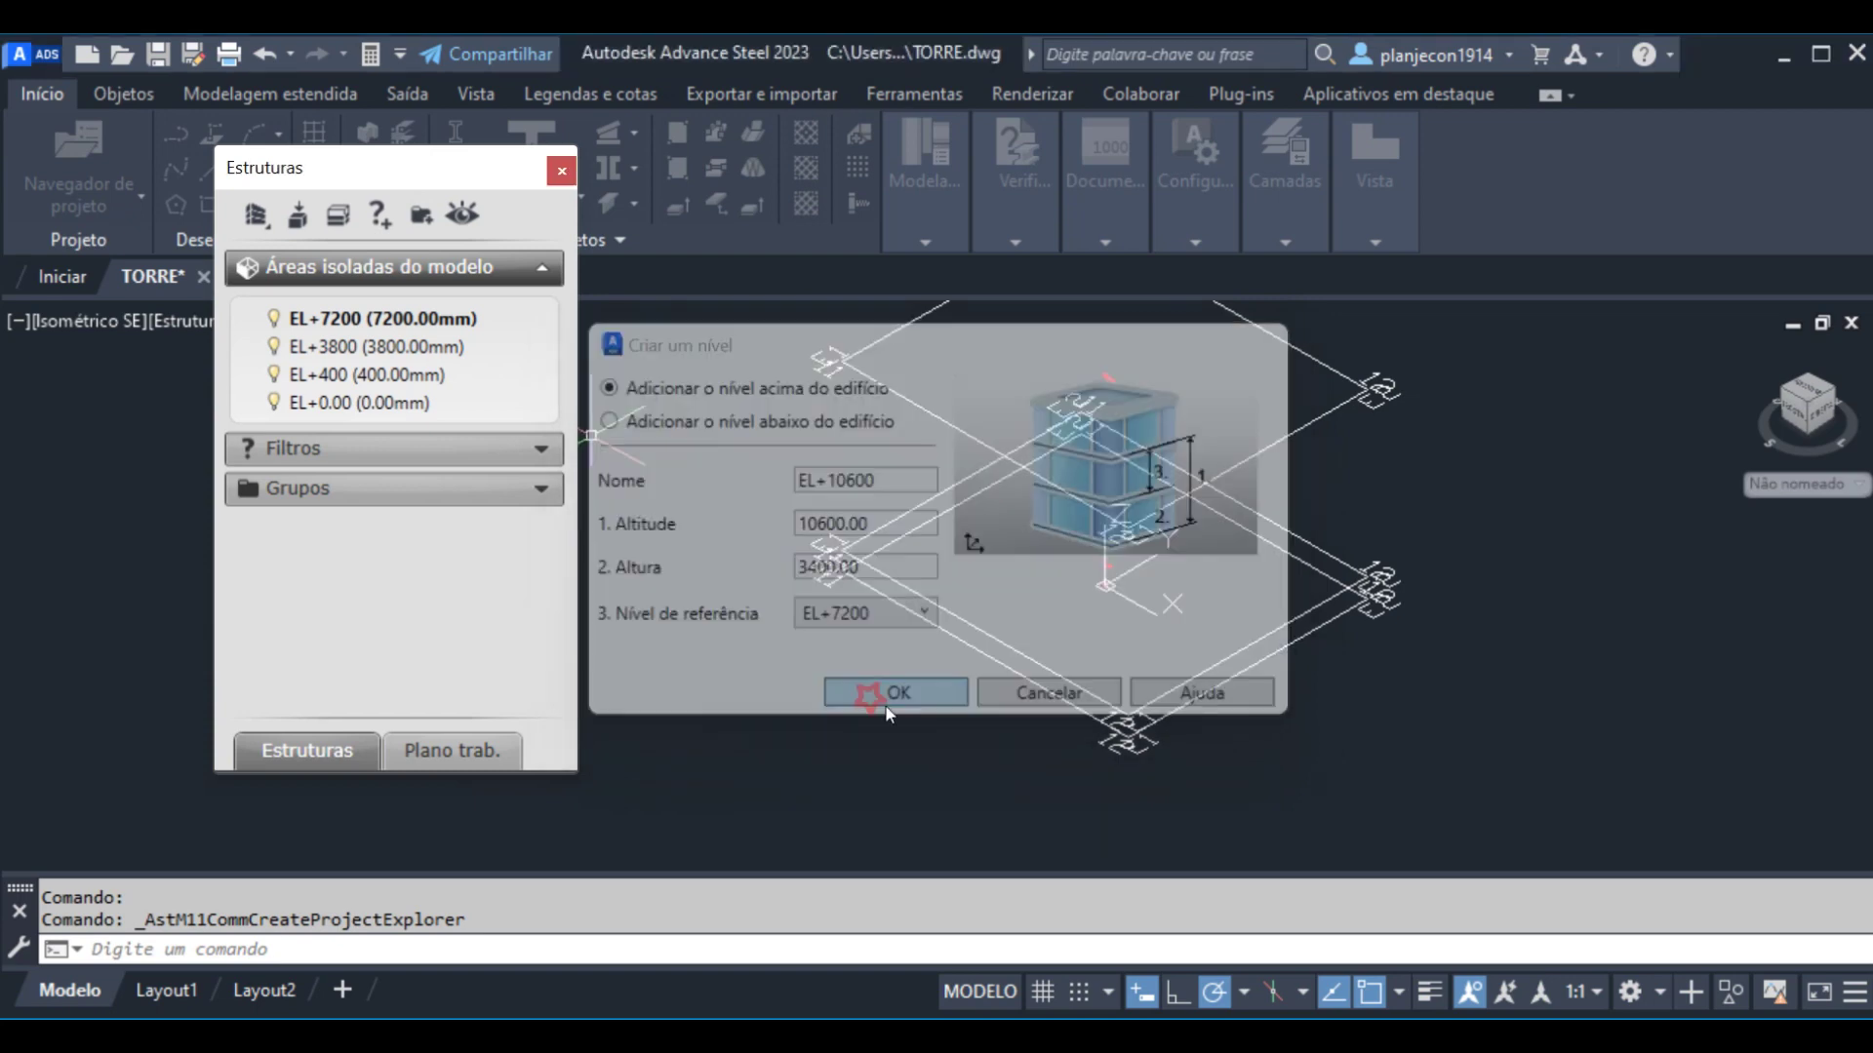
# - Create the top level named EL+12064 at altitude 12064 above reference level EL+10600
pyautogui.click(339, 216)
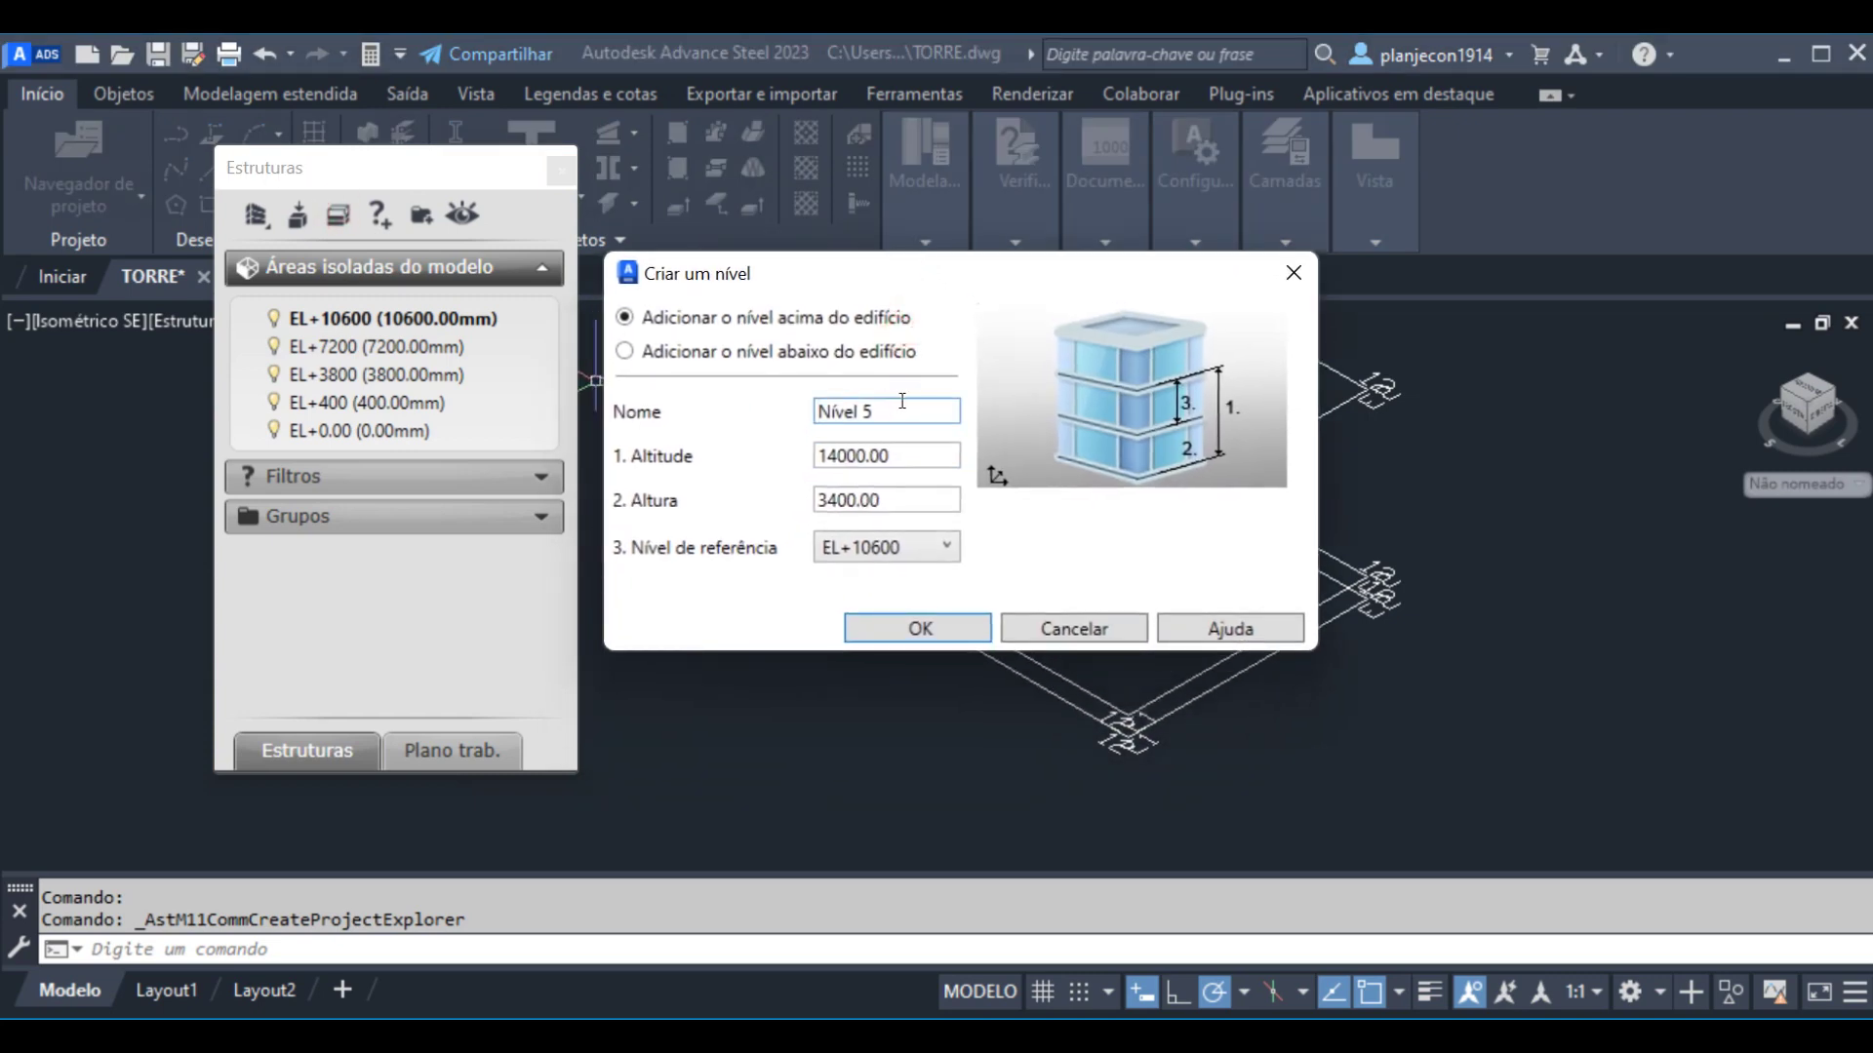
pyautogui.moveTo(892, 410); pyautogui.dragTo(745, 383)
pyautogui.write('EL+12064')
pyautogui.doubleClick(916, 454)
pyautogui.write('12')
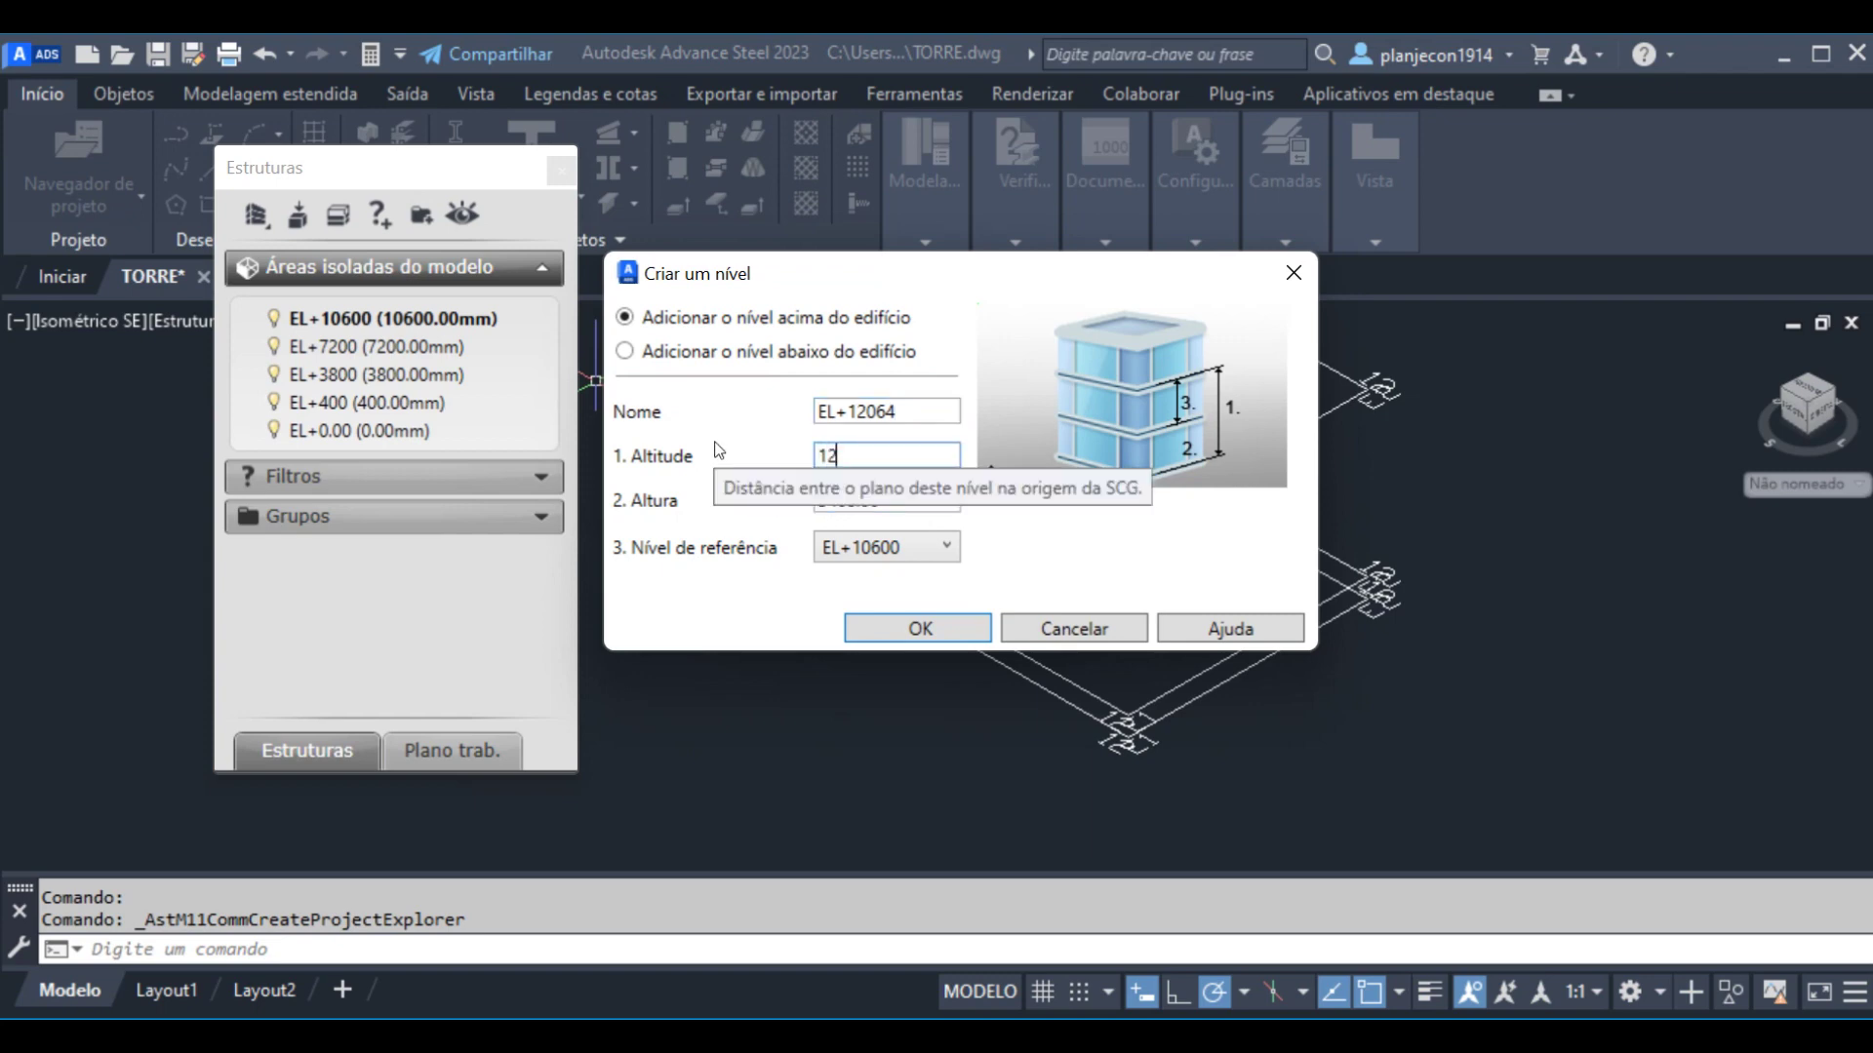
pyautogui.write('064')
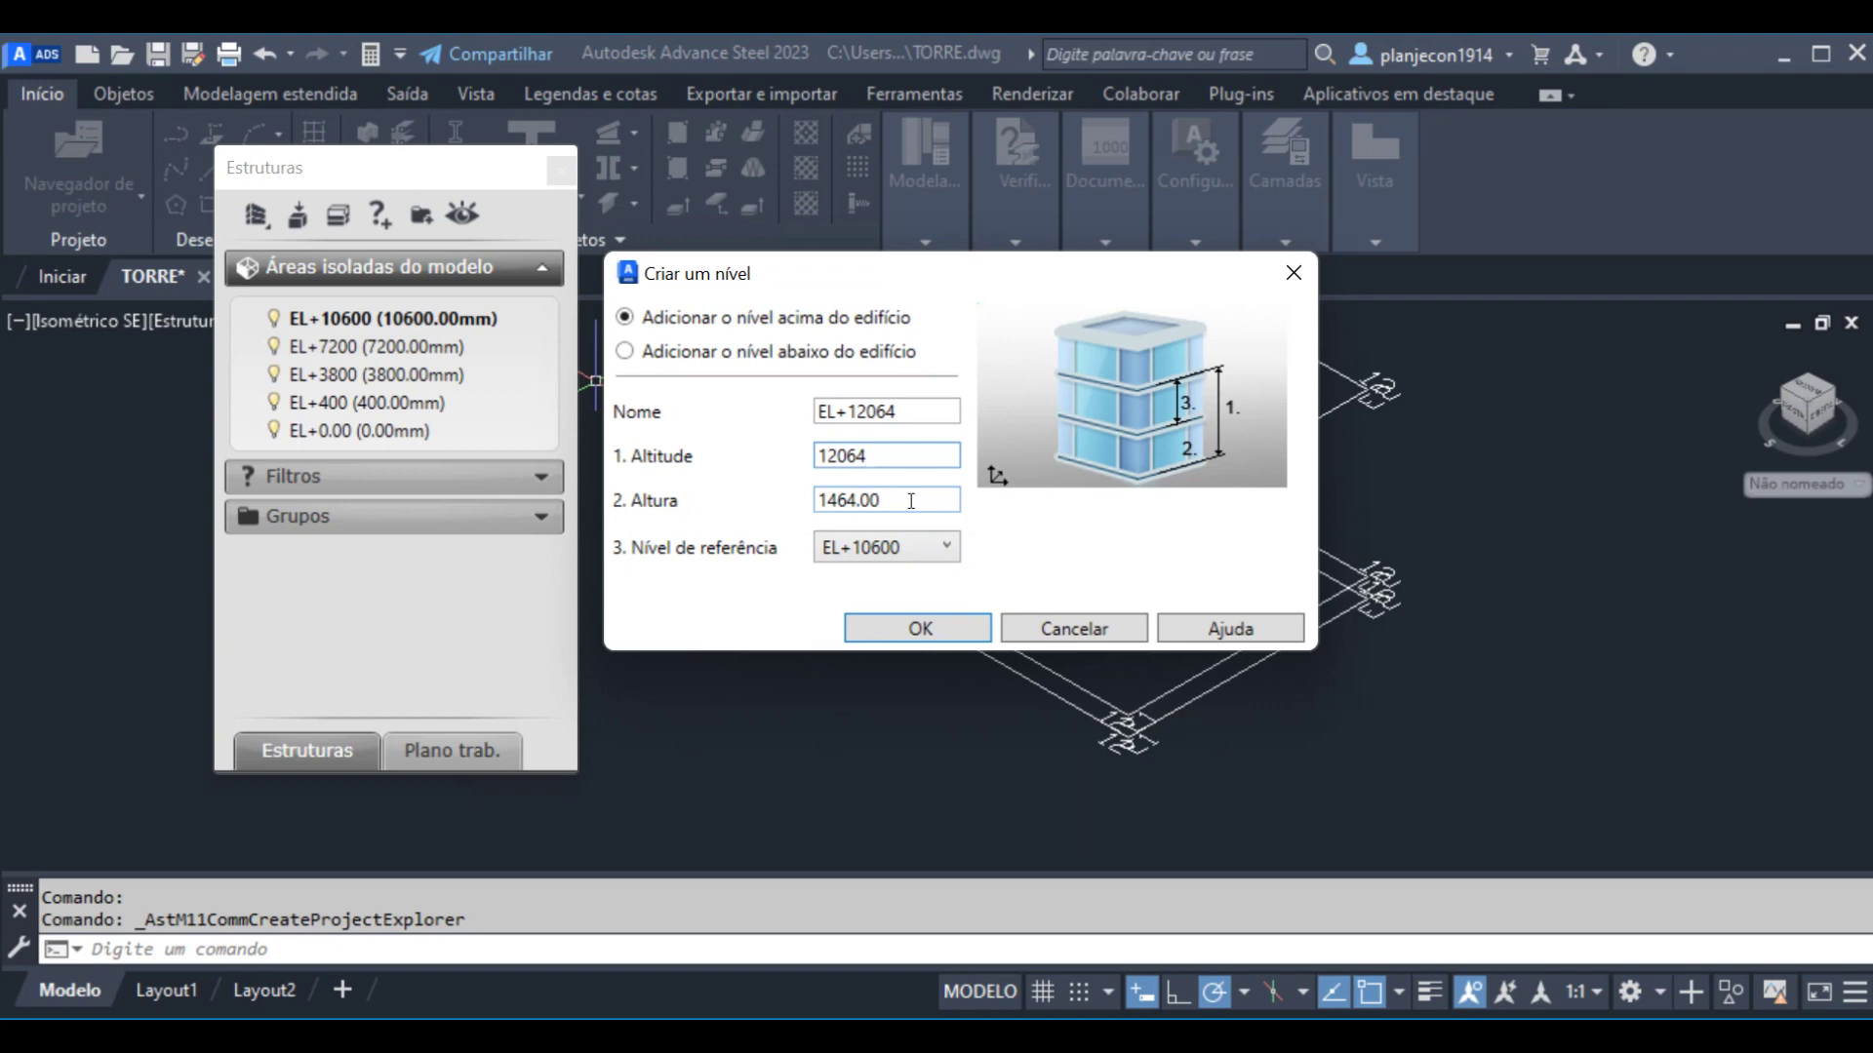
pyautogui.click(896, 452)
pyautogui.click(893, 630)
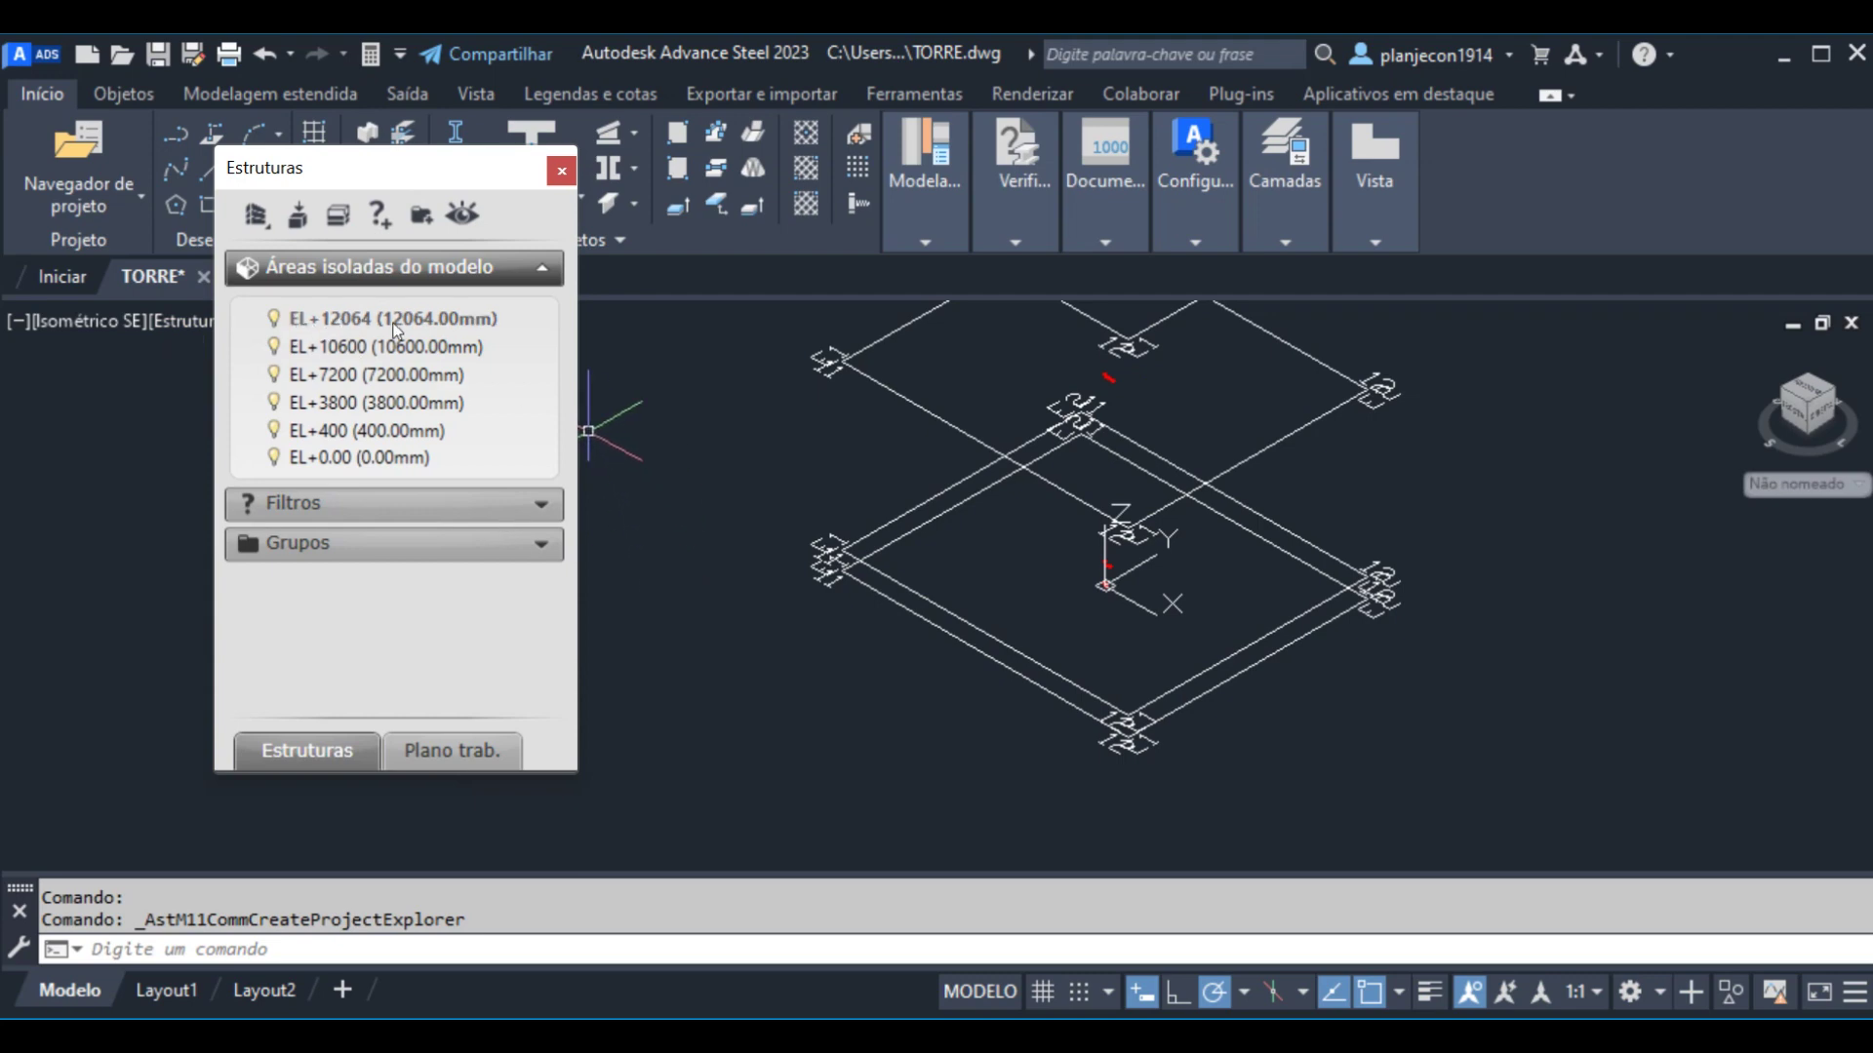
pyautogui.click(462, 318)
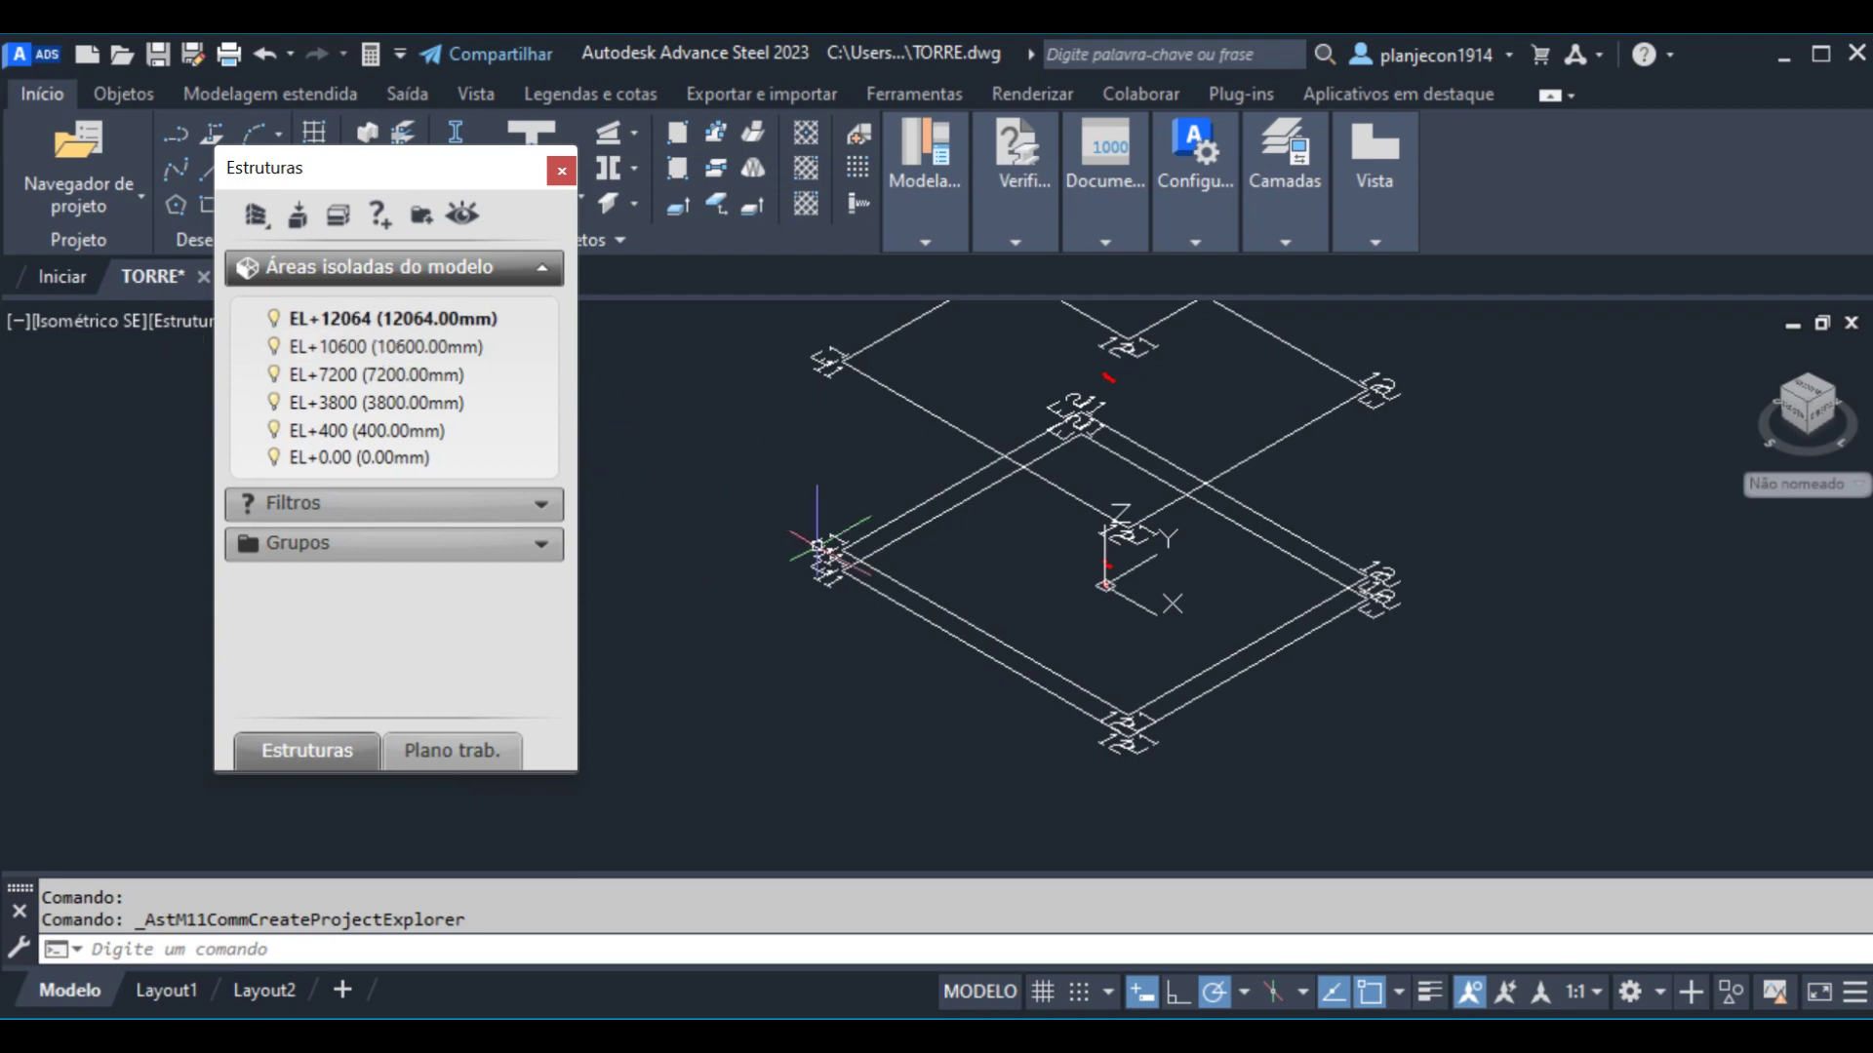
# - Deactivate the top level EL+12064 while the other levels stay on
pyautogui.scroll(-4, 767, 504)
pyautogui.scroll(2, 797, 460)
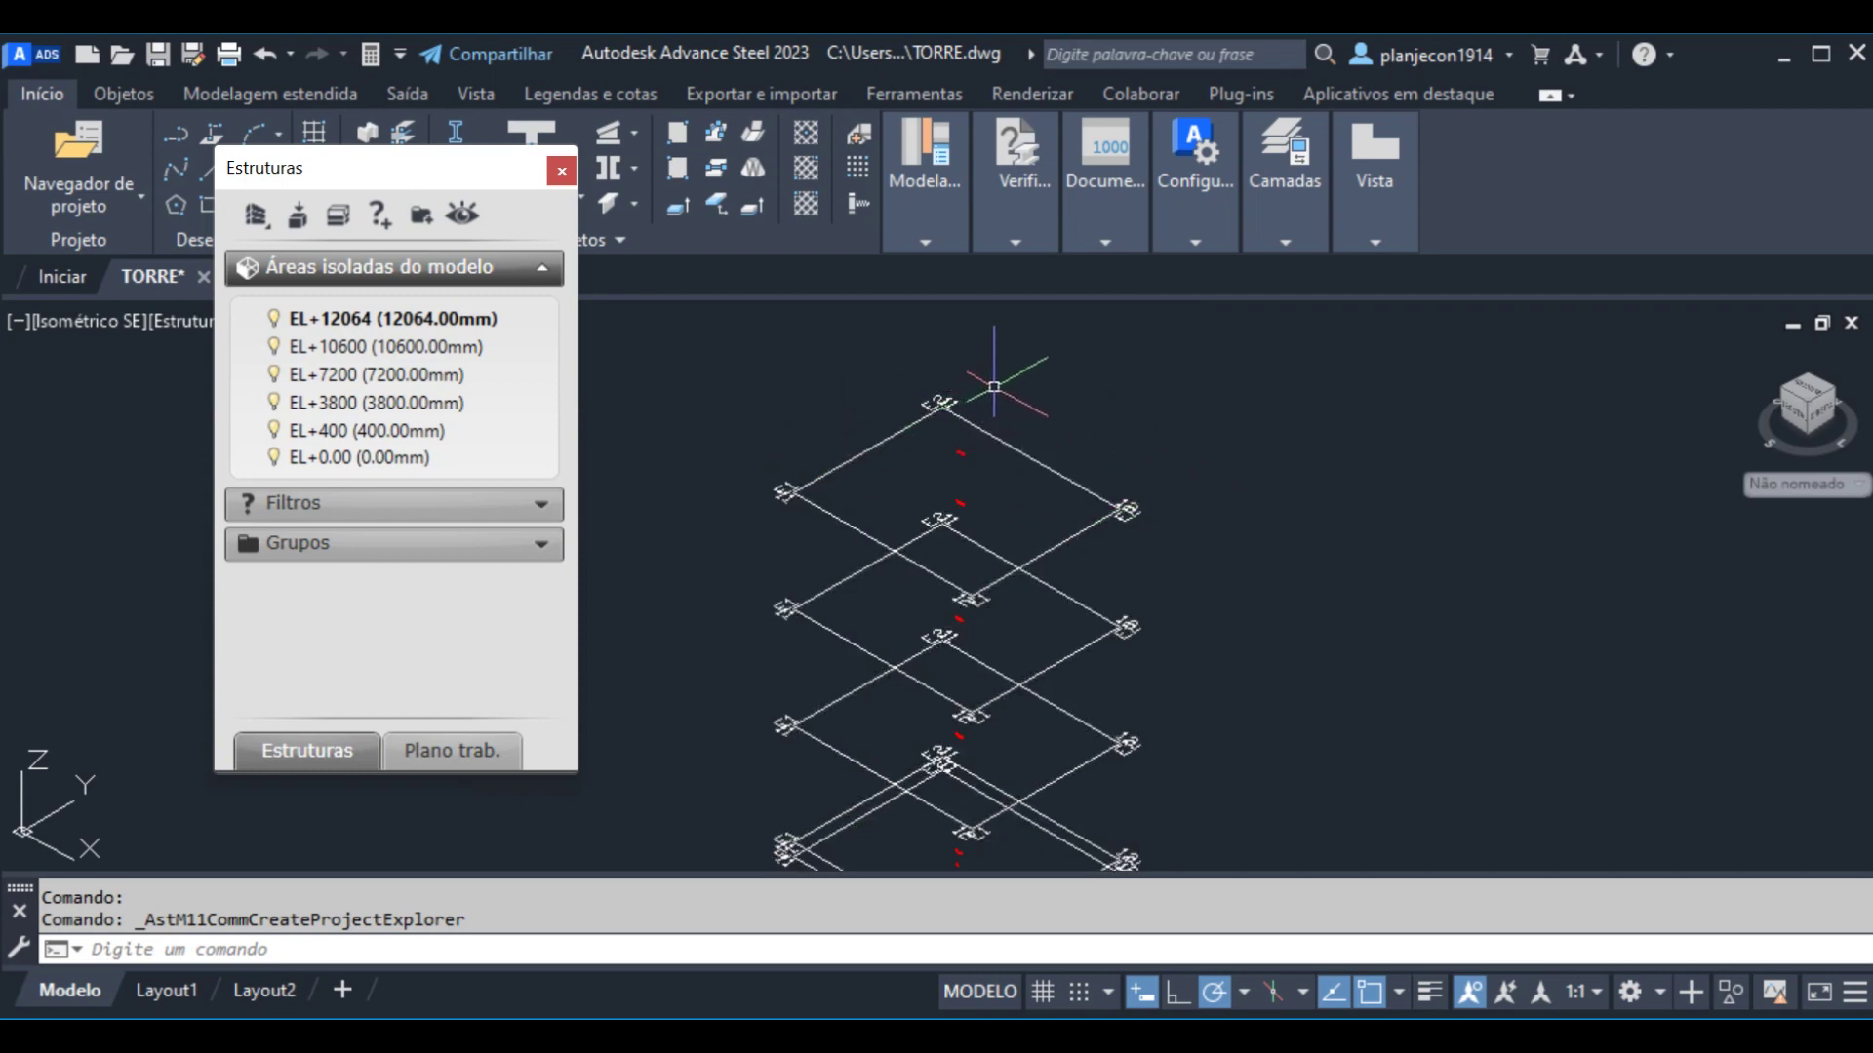
pyautogui.click(348, 322)
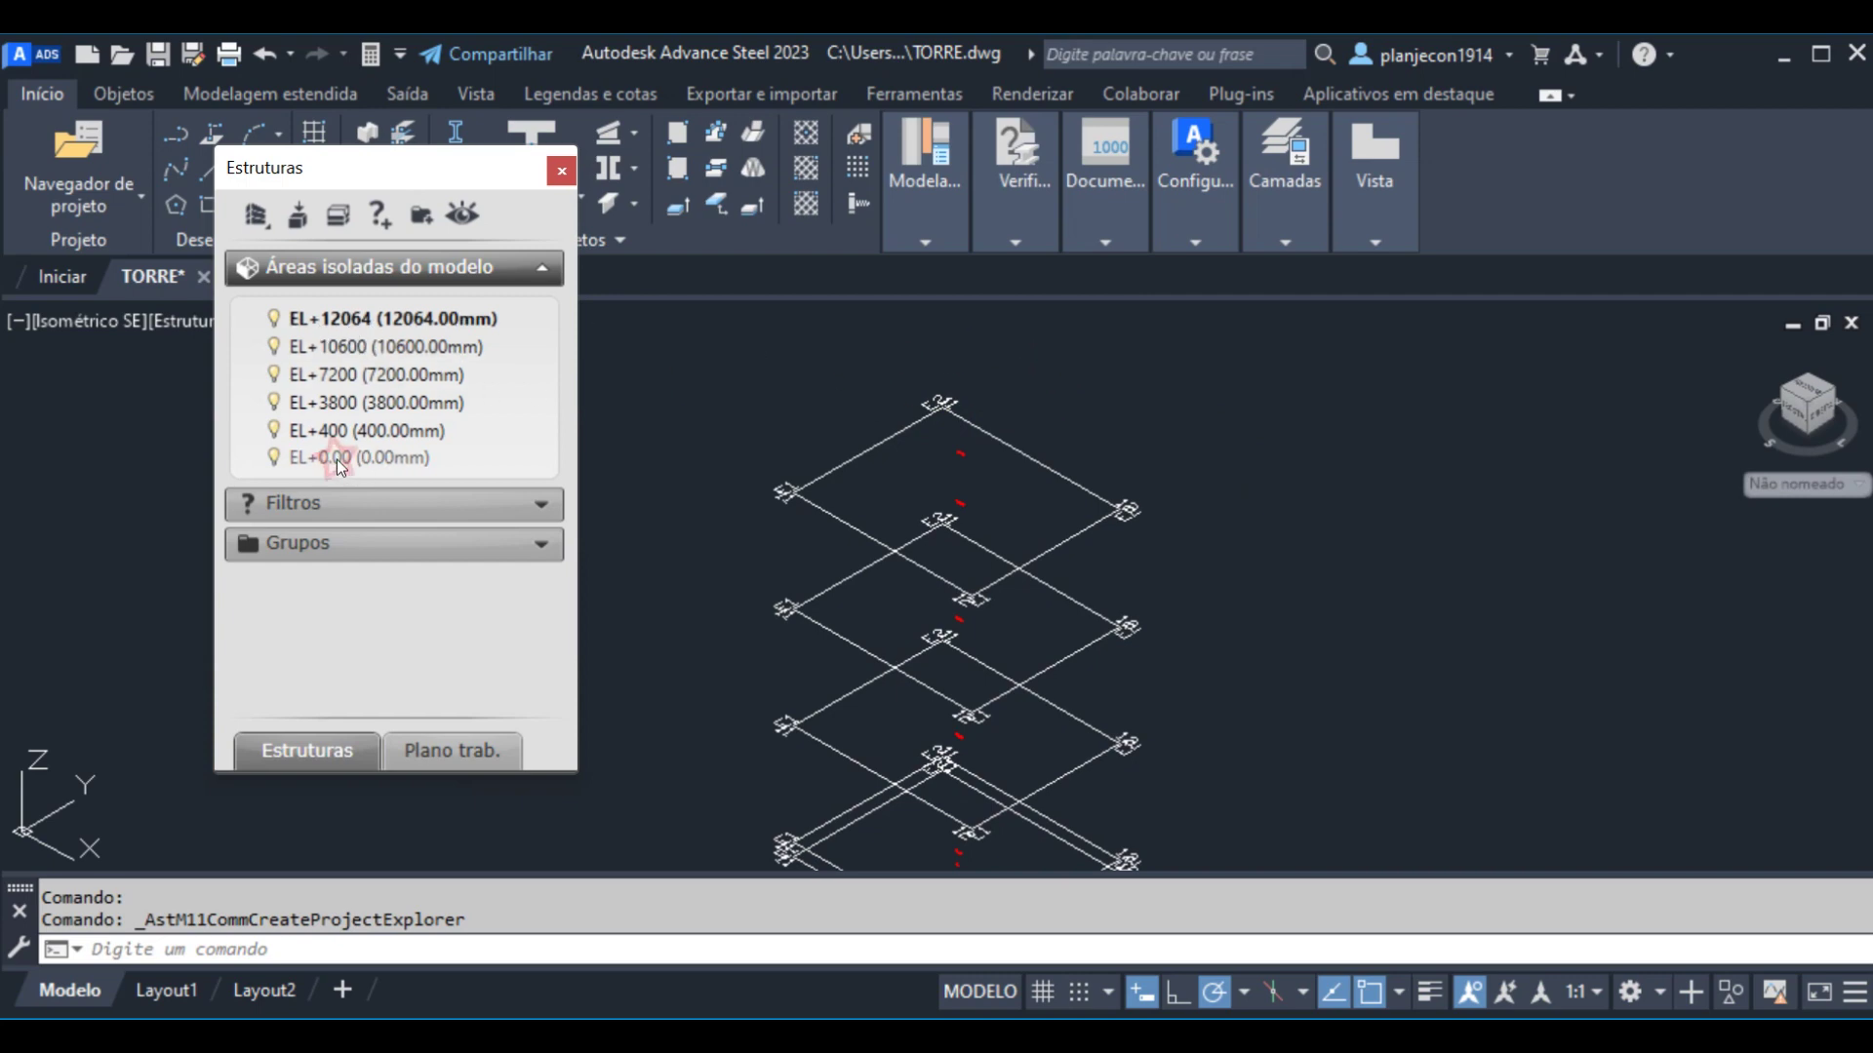
pyautogui.click(398, 328)
pyautogui.rightClick(398, 328)
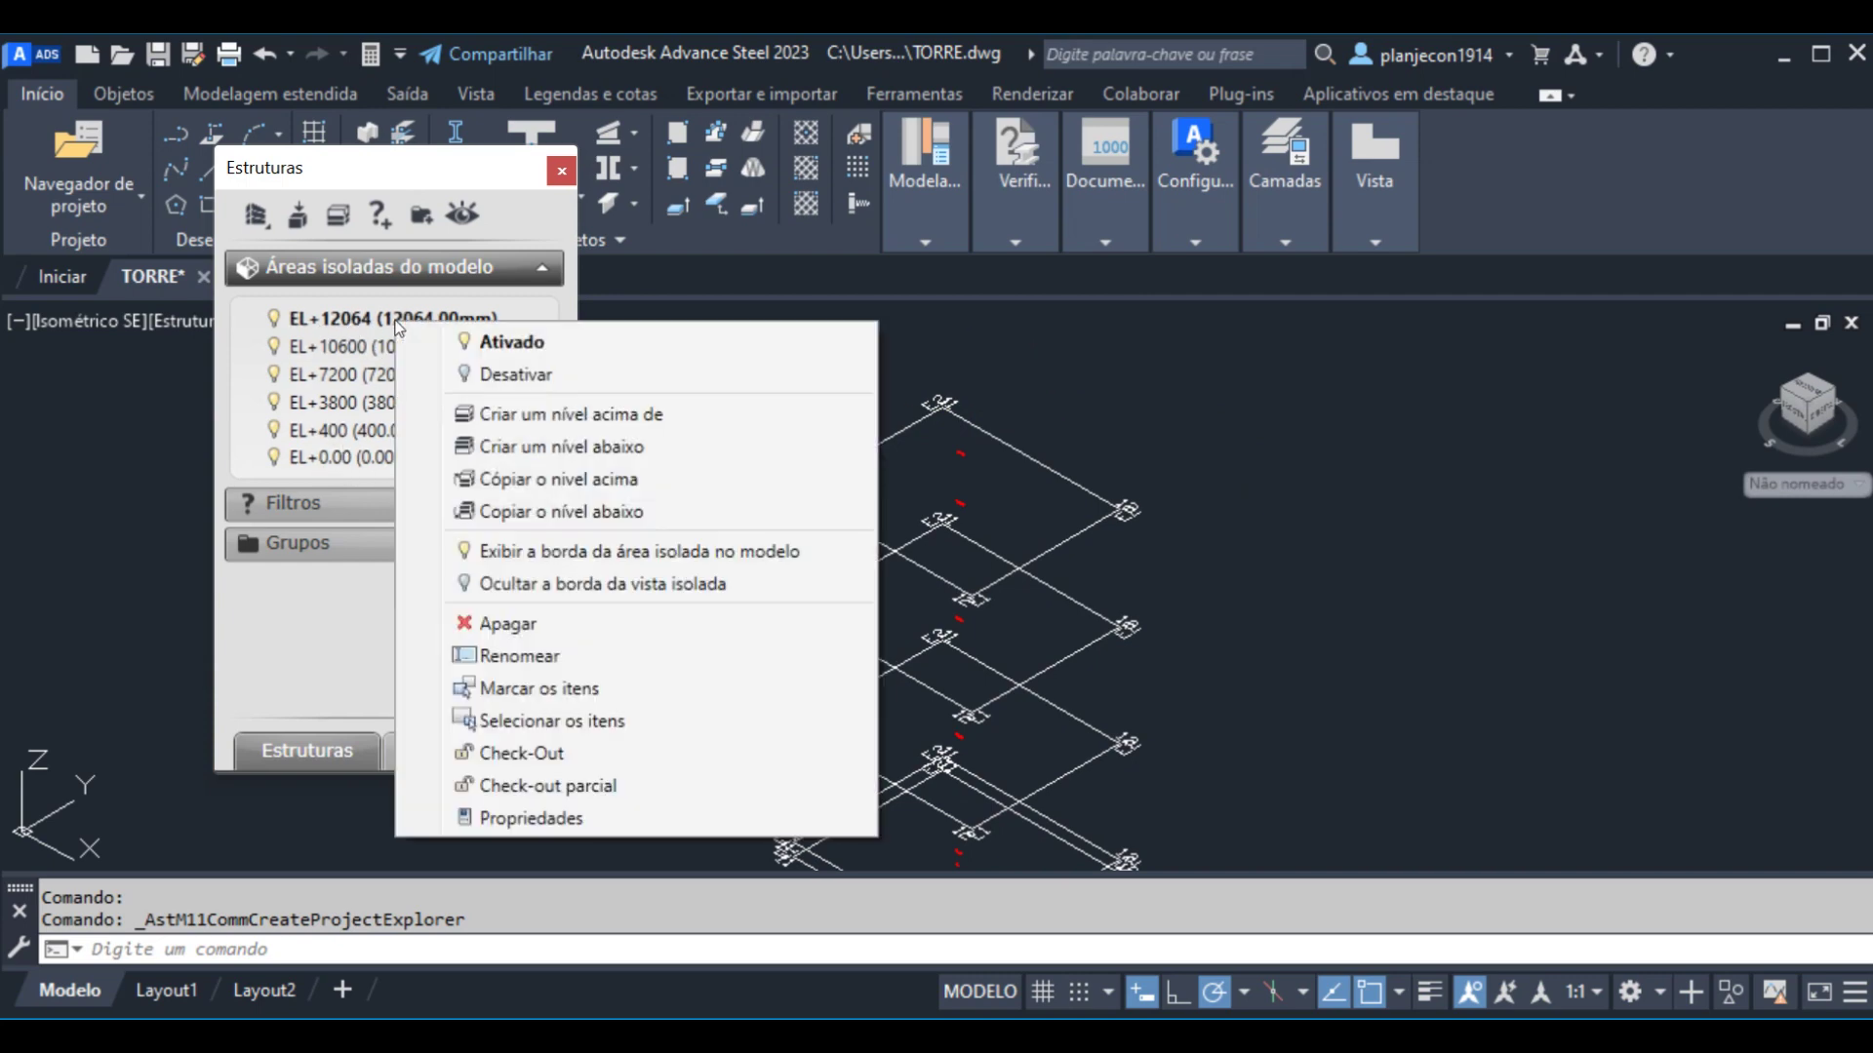
pyautogui.click(502, 373)
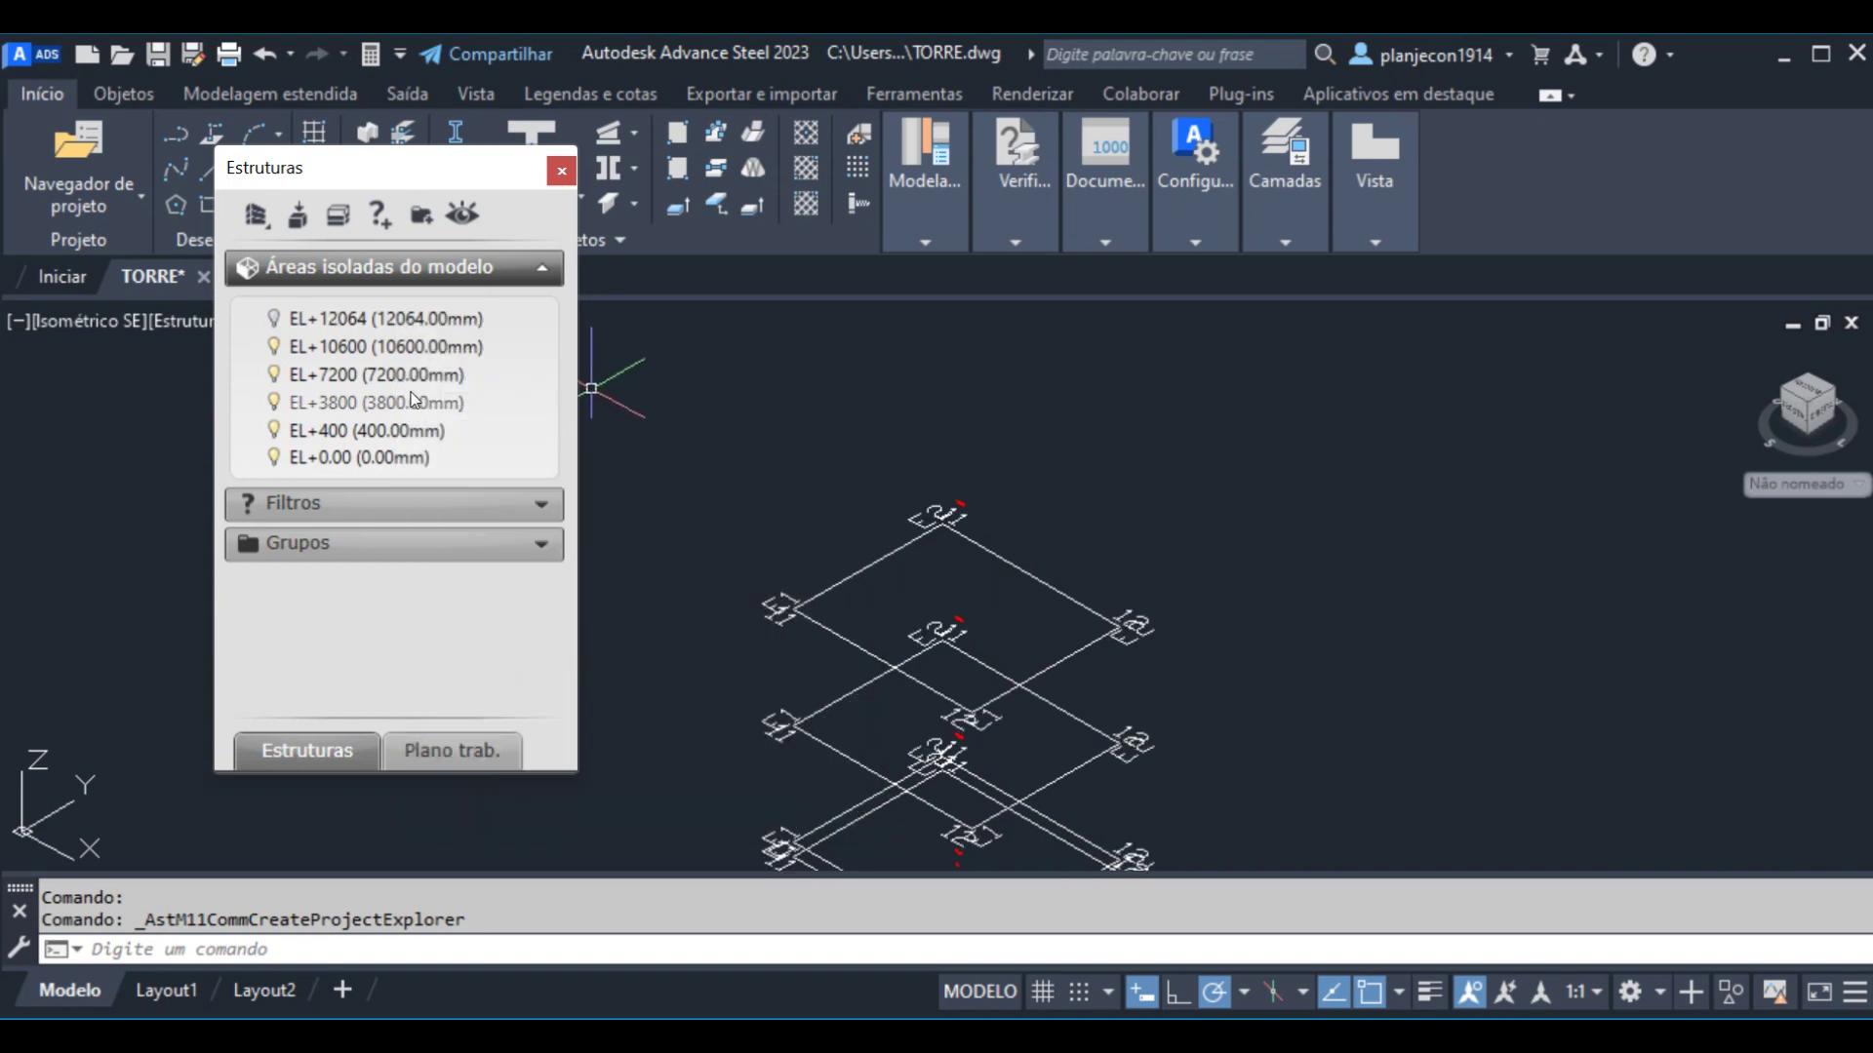
# - Activate level EL+12064 to isolate it in plan, and deactivate it again
pyautogui.rightClick(332, 317)
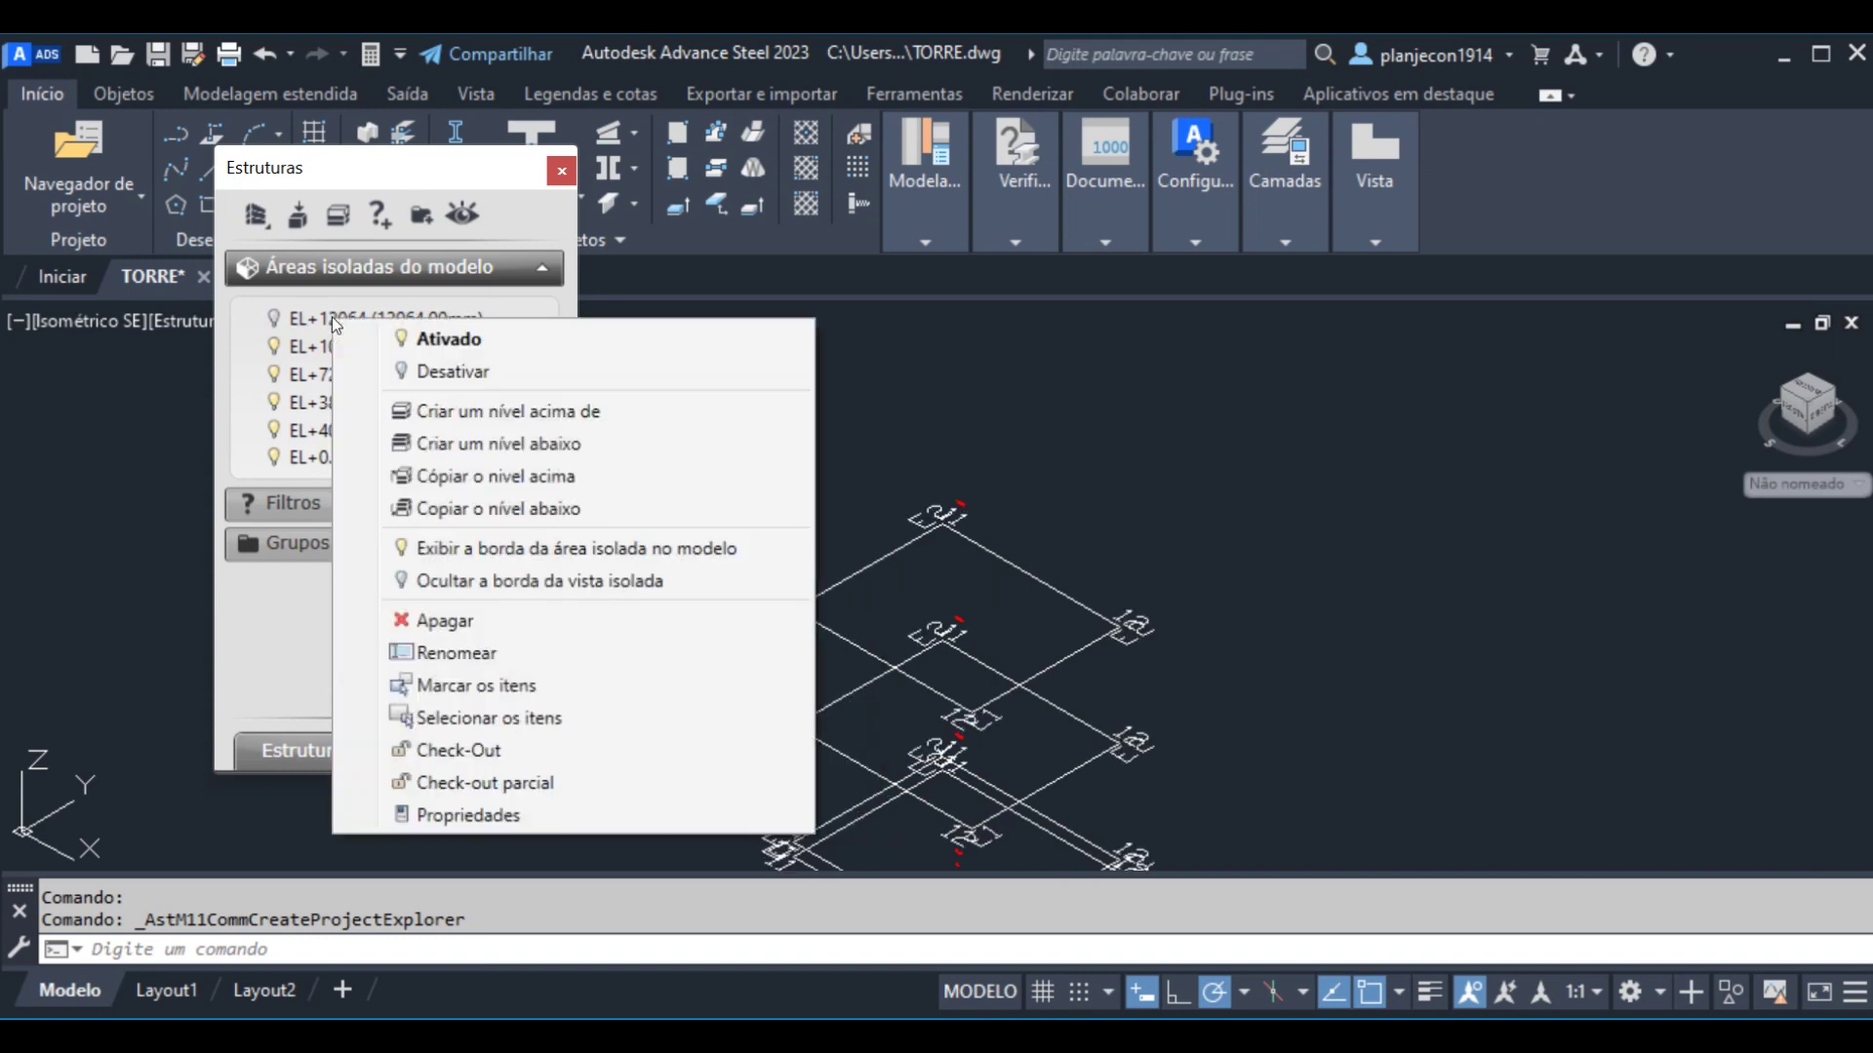
pyautogui.click(435, 337)
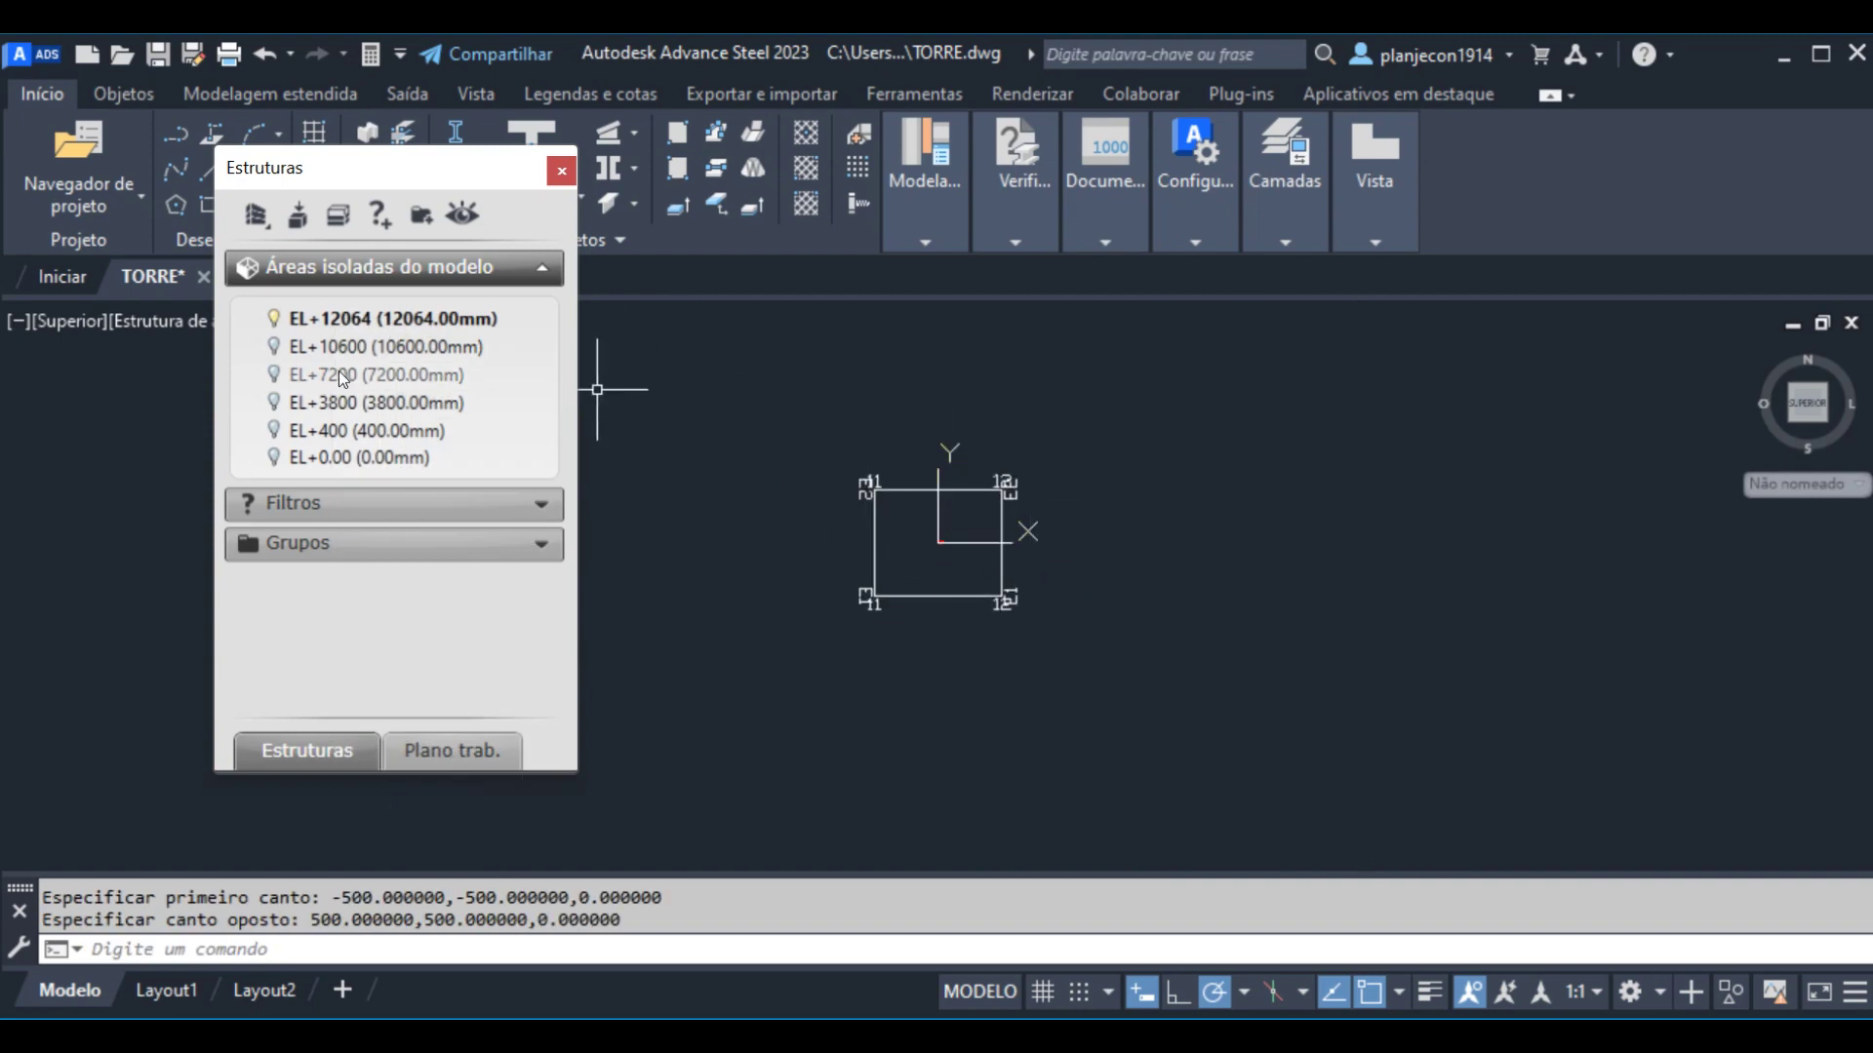
pyautogui.rightClick(323, 322)
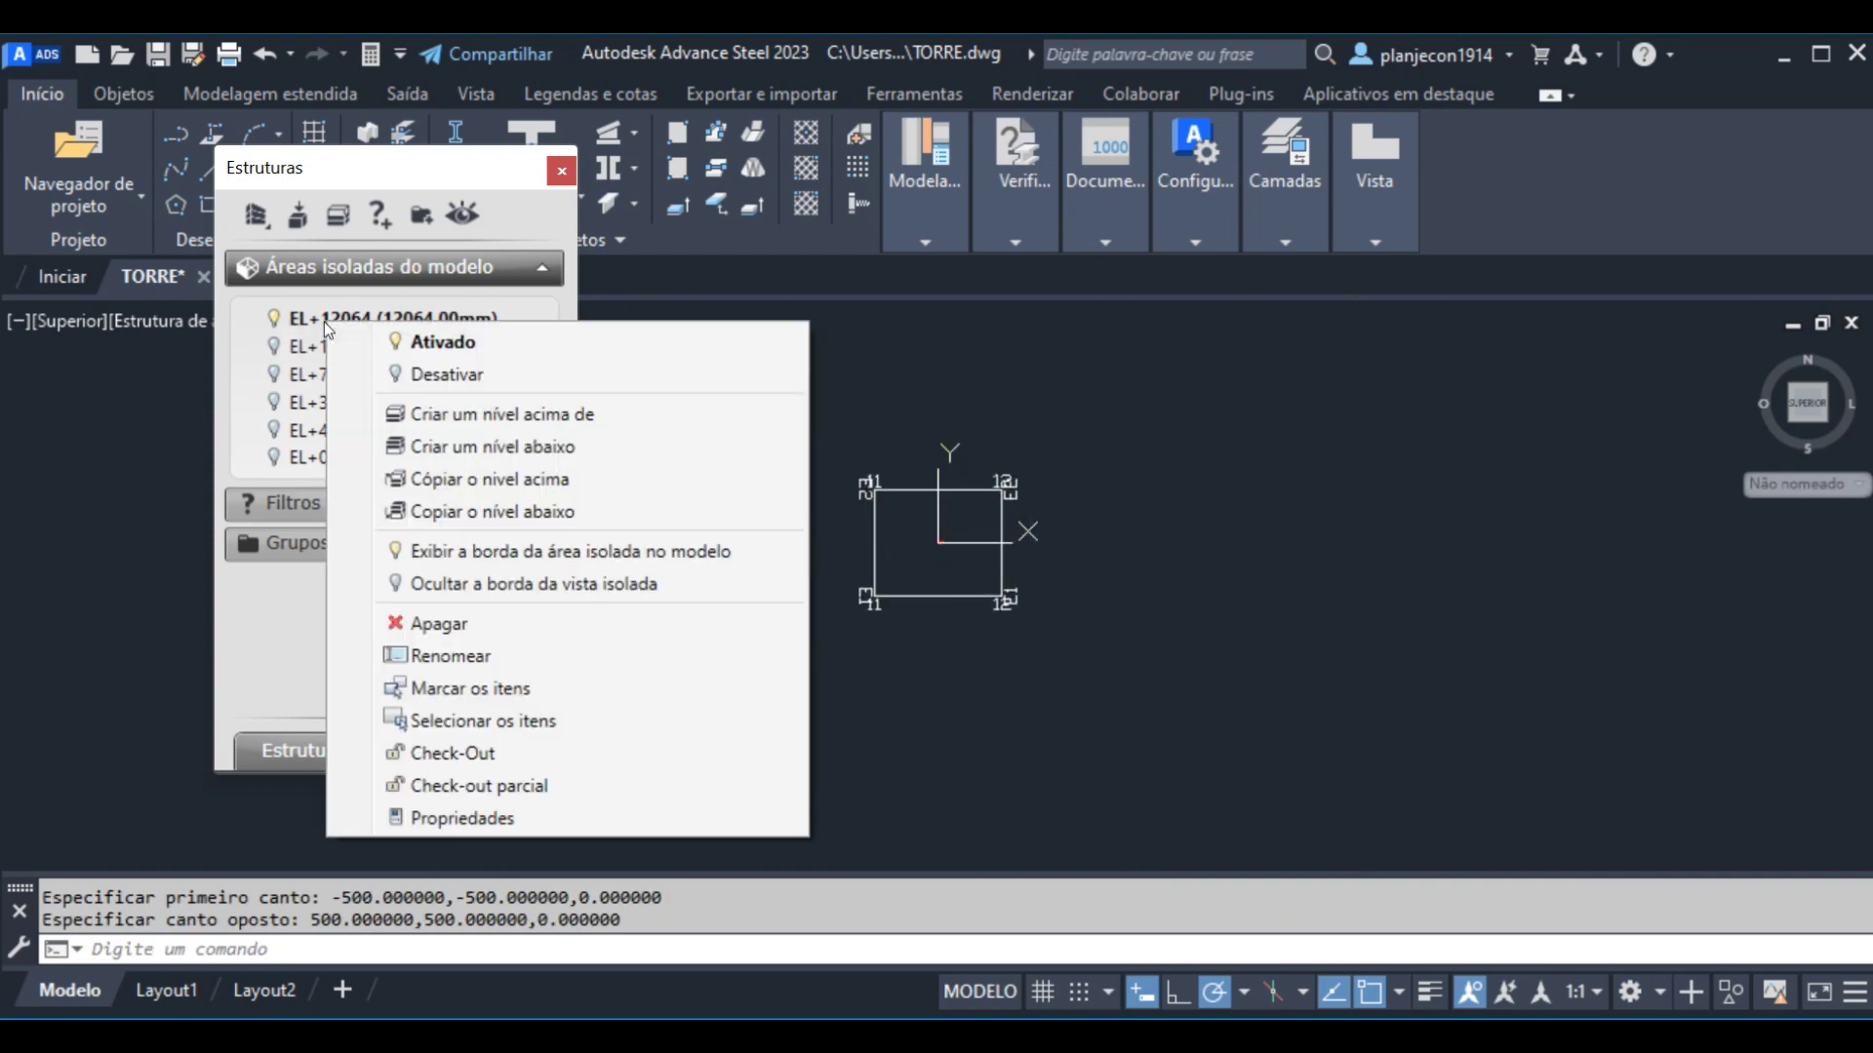
pyautogui.click(380, 372)
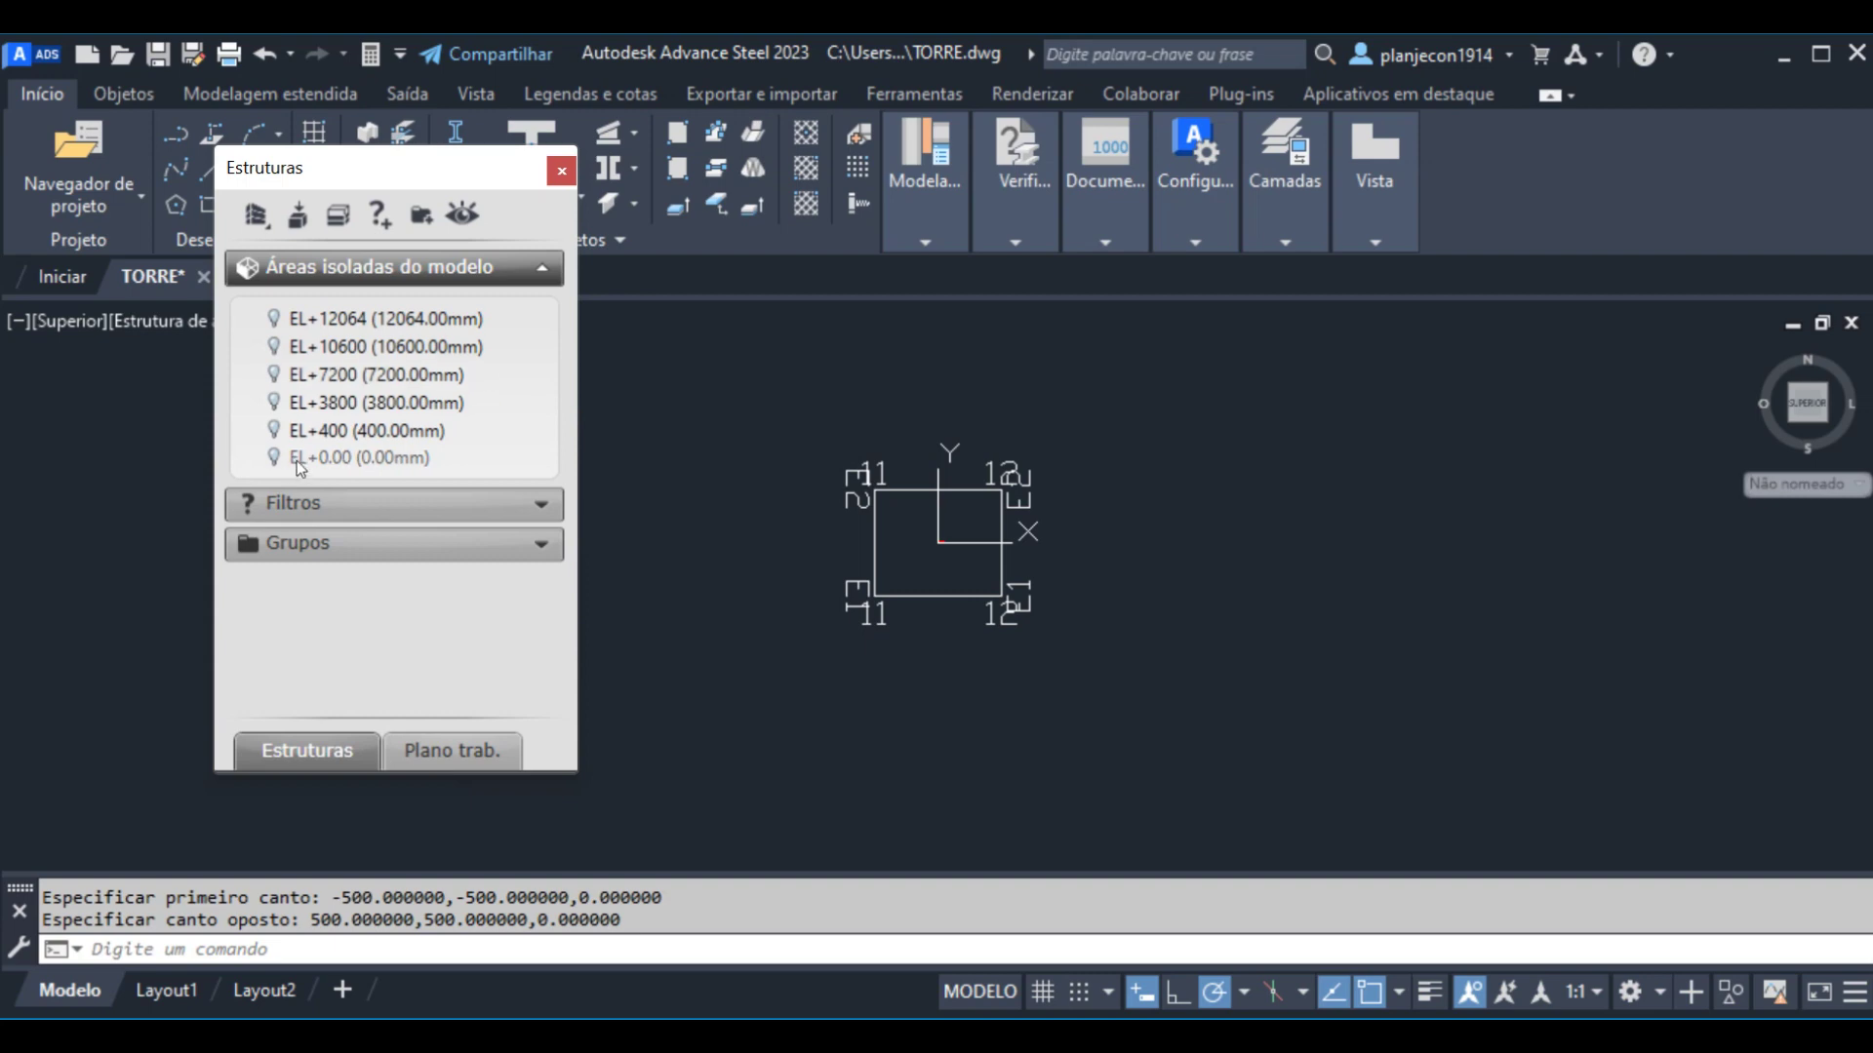
# - Close the project explorer without activating level EL+0.00
pyautogui.rightClick(298, 461)
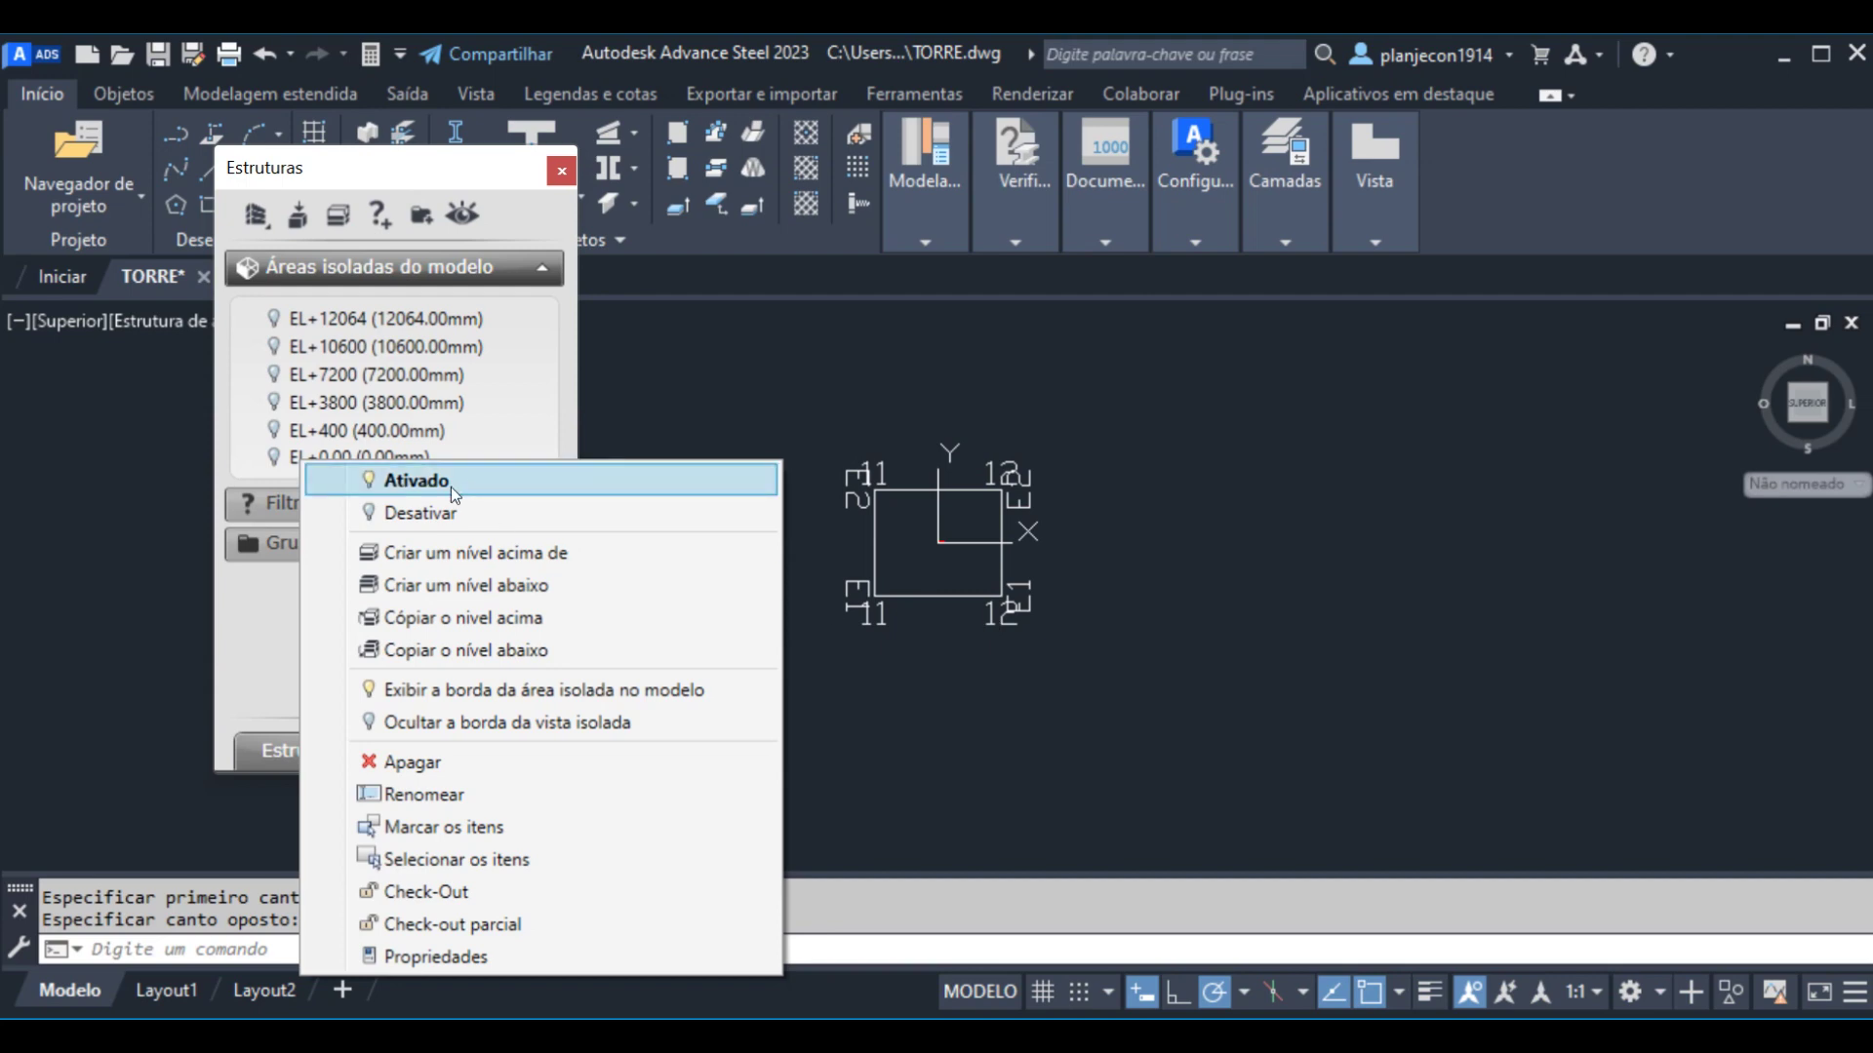
pyautogui.click(566, 183)
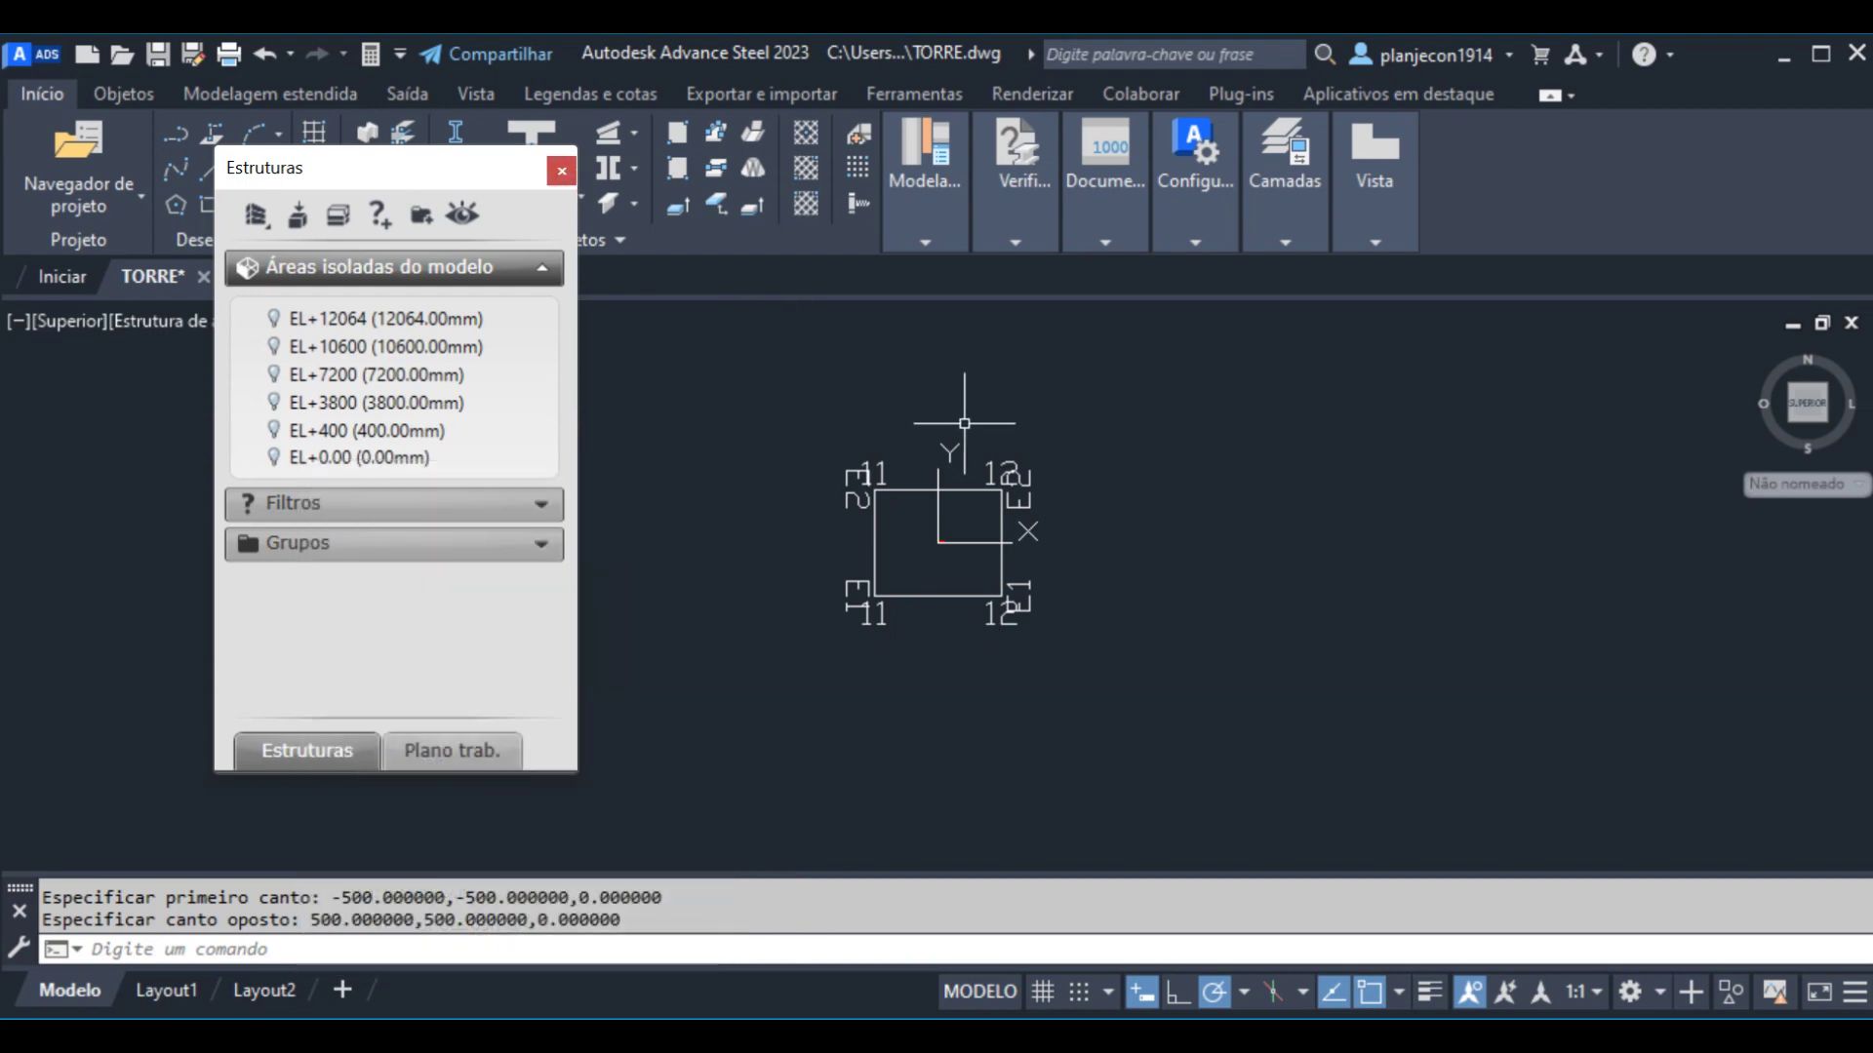
pyautogui.click(563, 171)
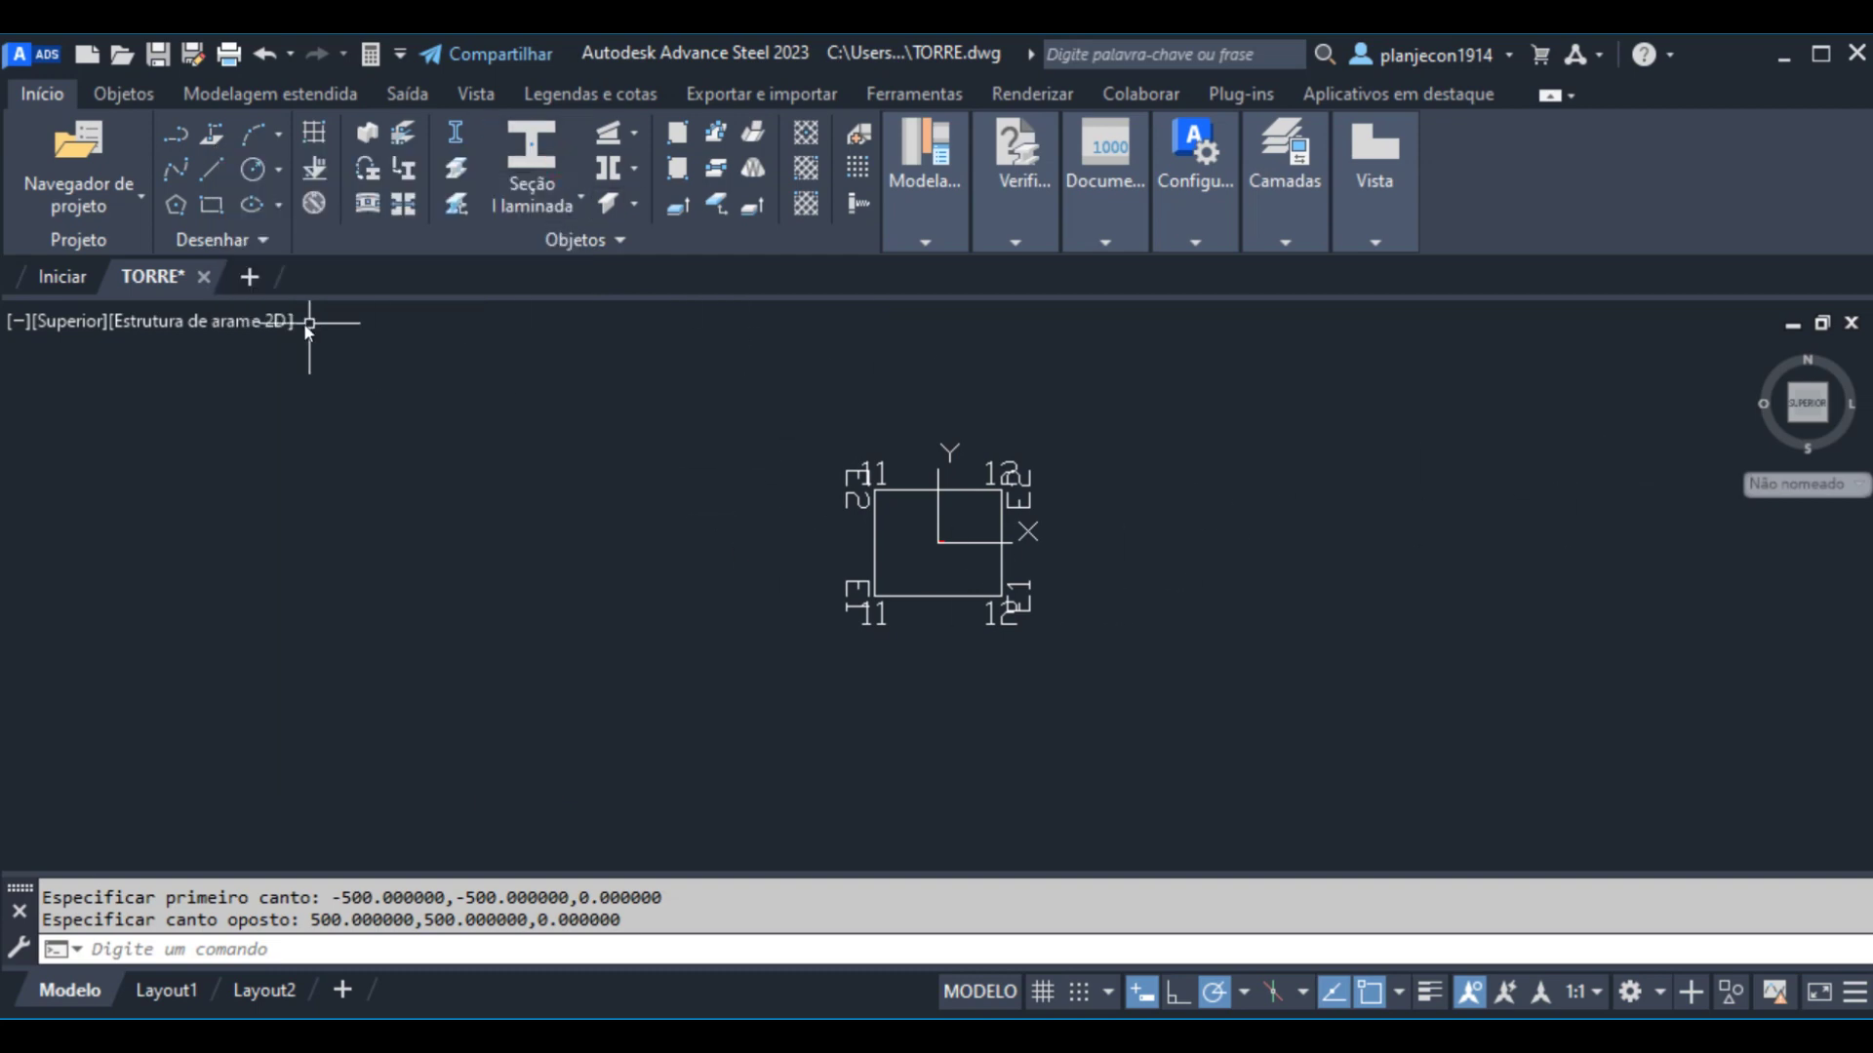
# - Switch the viewport from the top view to the southwest isometric view
pyautogui.rightClick(174, 319)
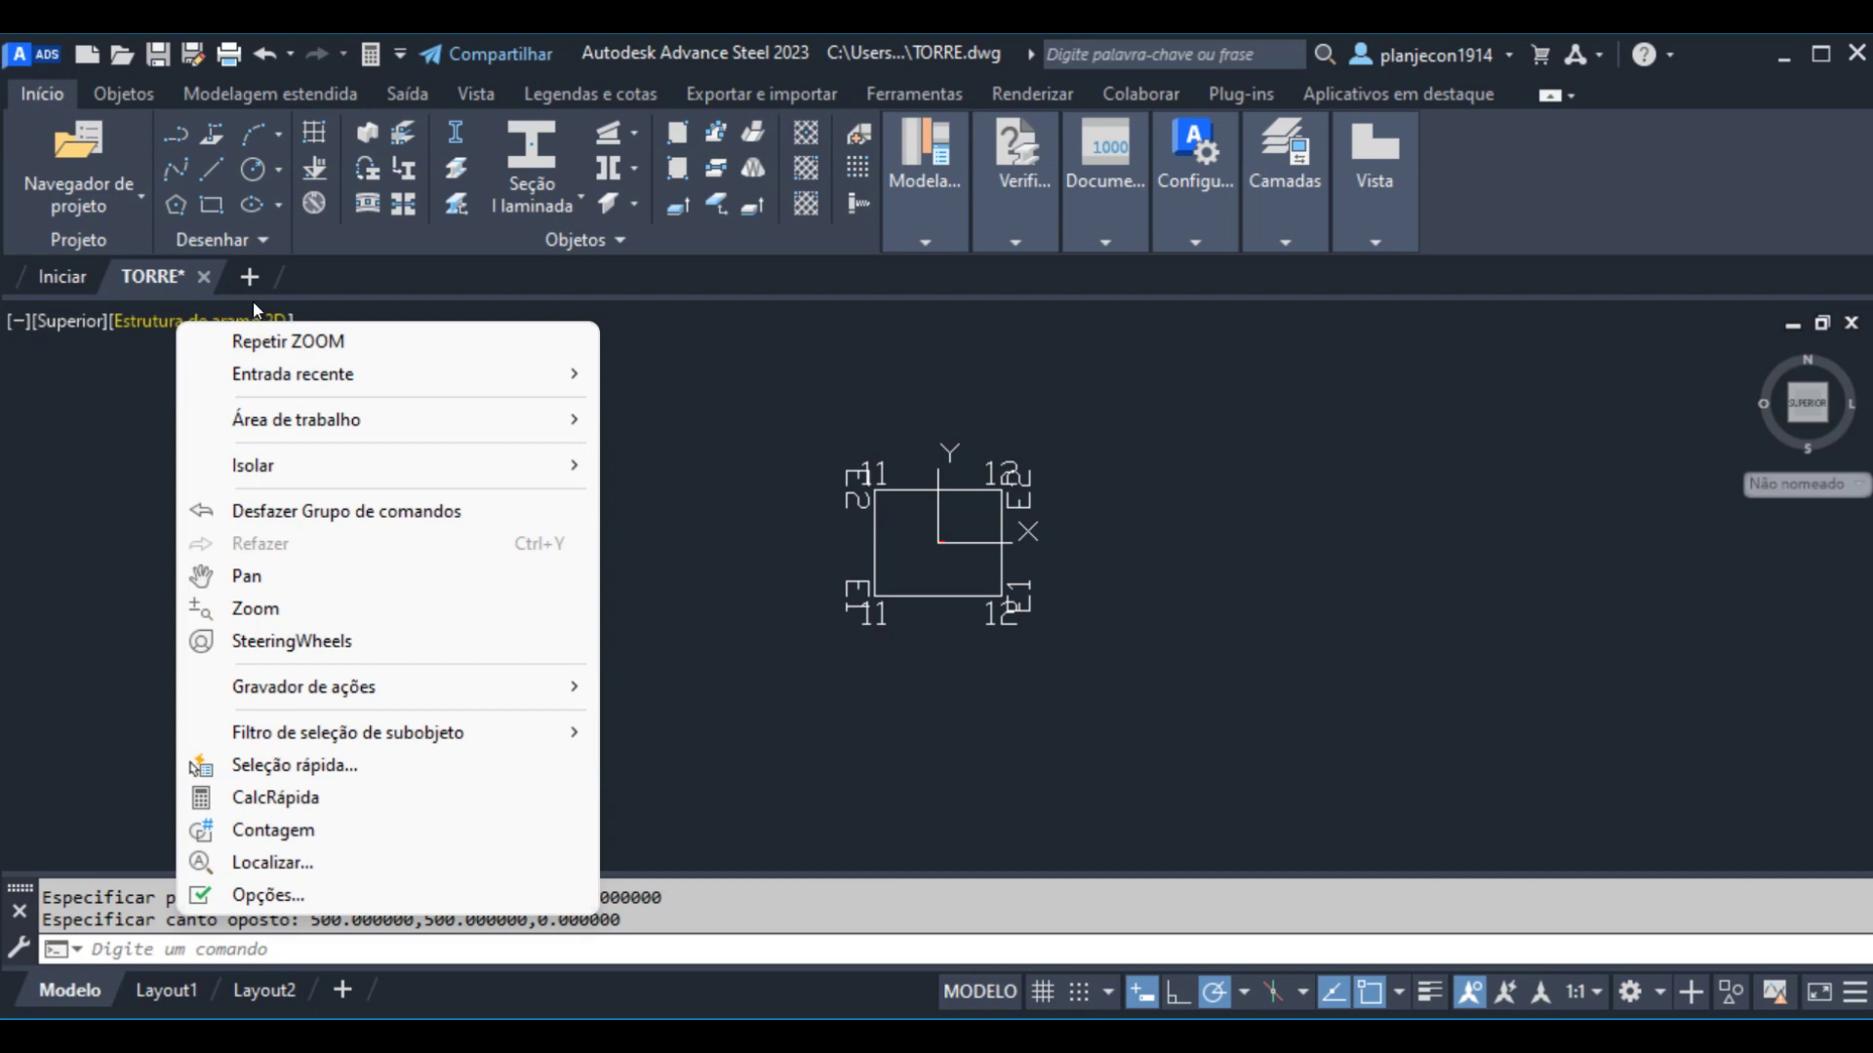
pyautogui.click(74, 325)
pyautogui.click(72, 320)
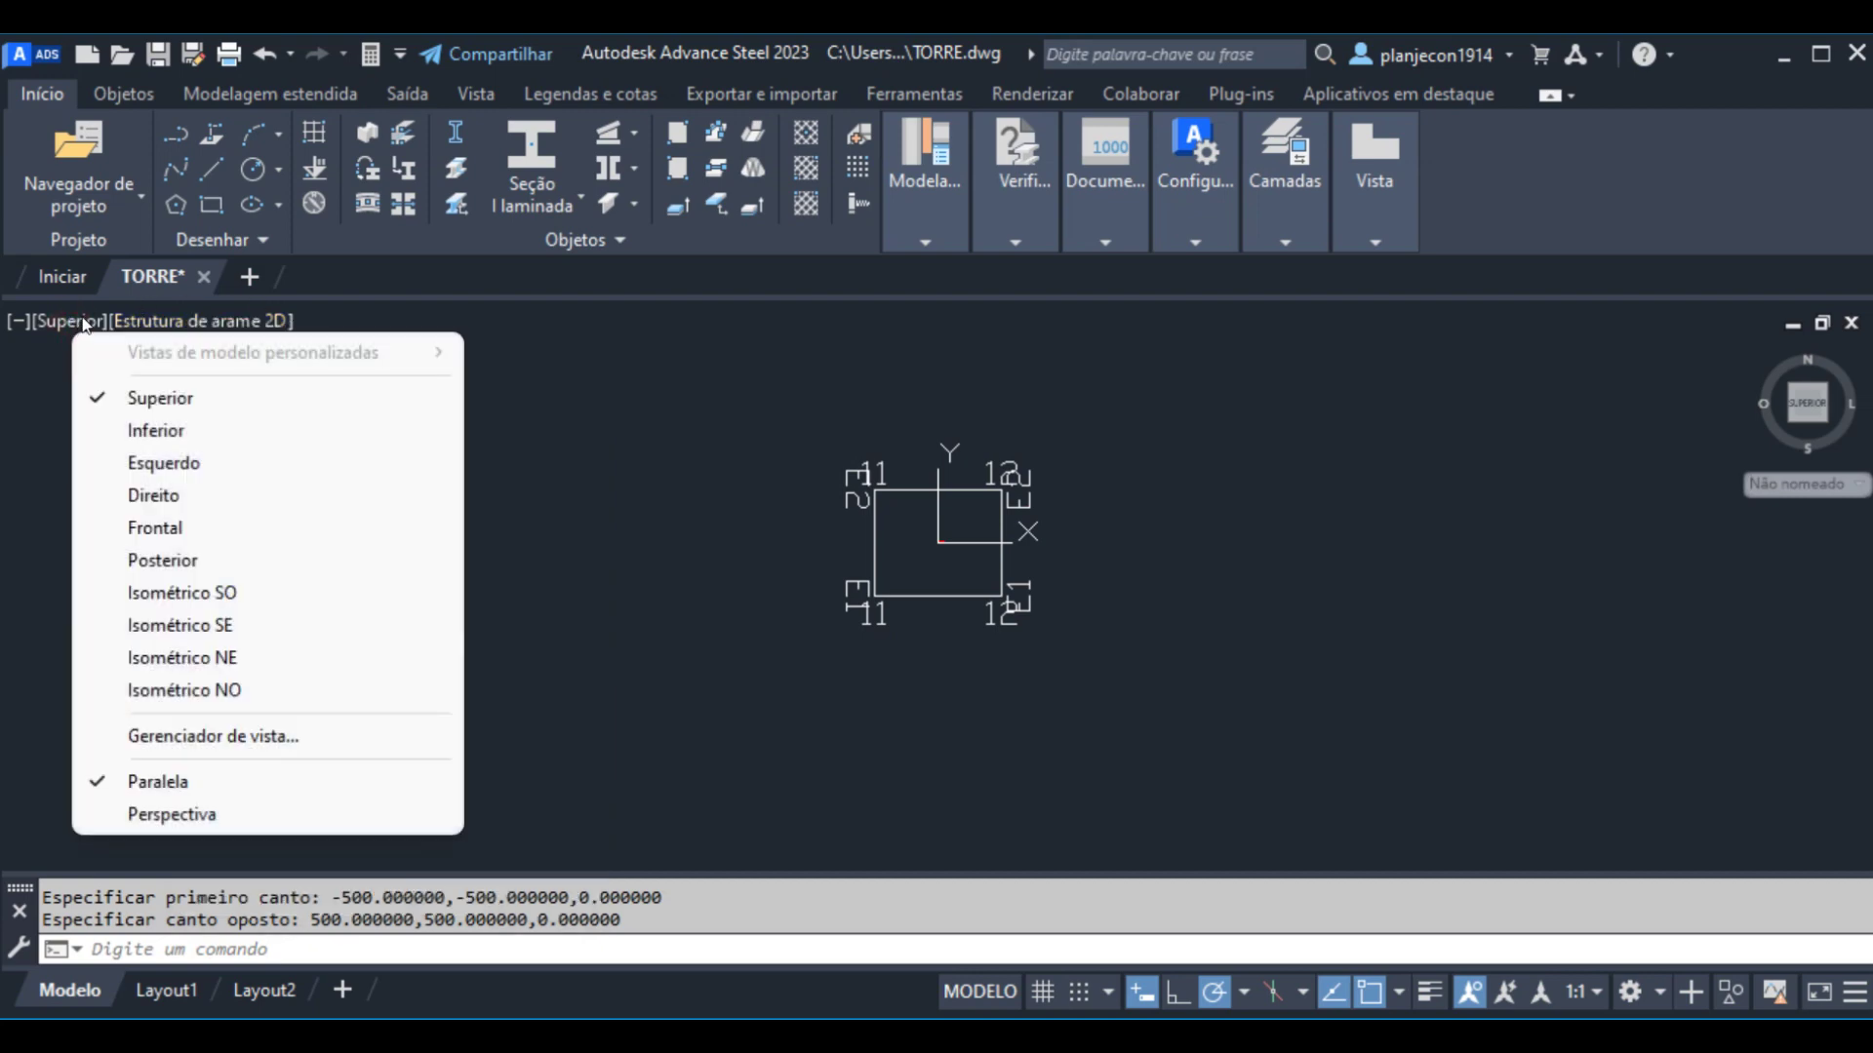
pyautogui.click(213, 594)
pyautogui.scroll(5, 904, 439)
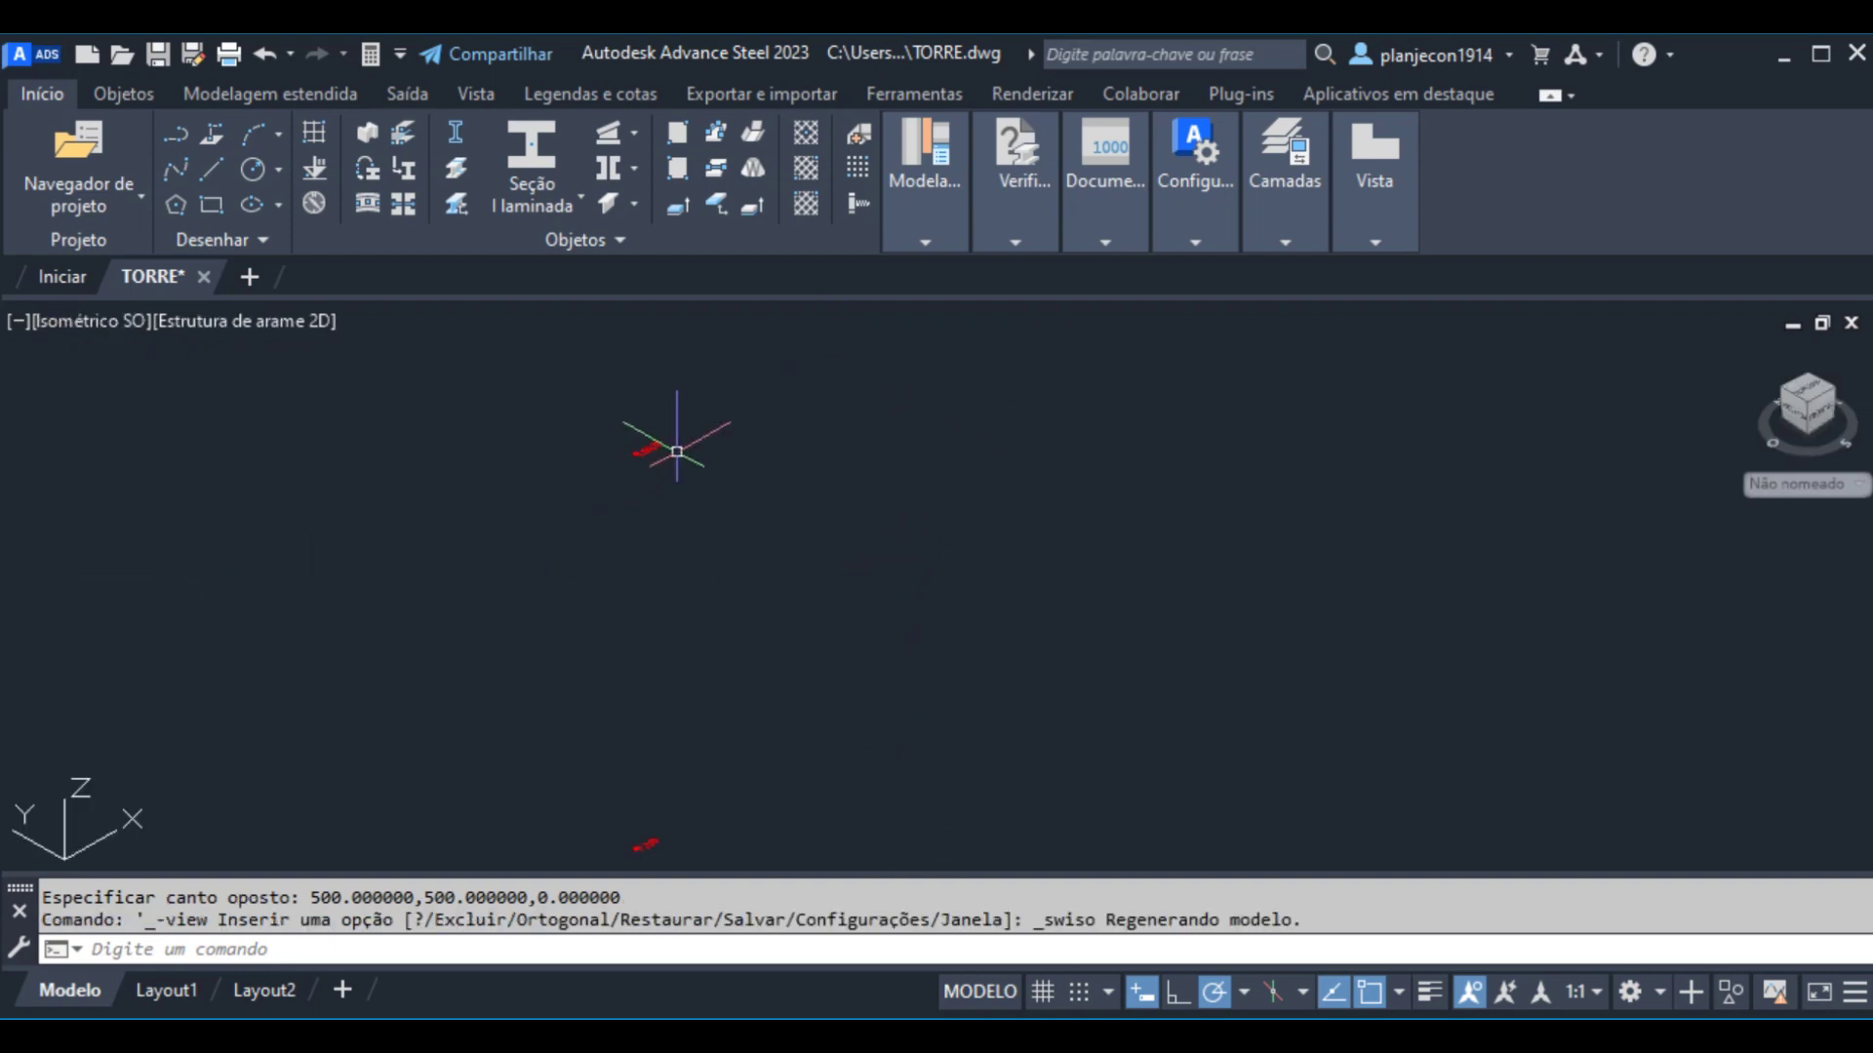
pyautogui.click(70, 331)
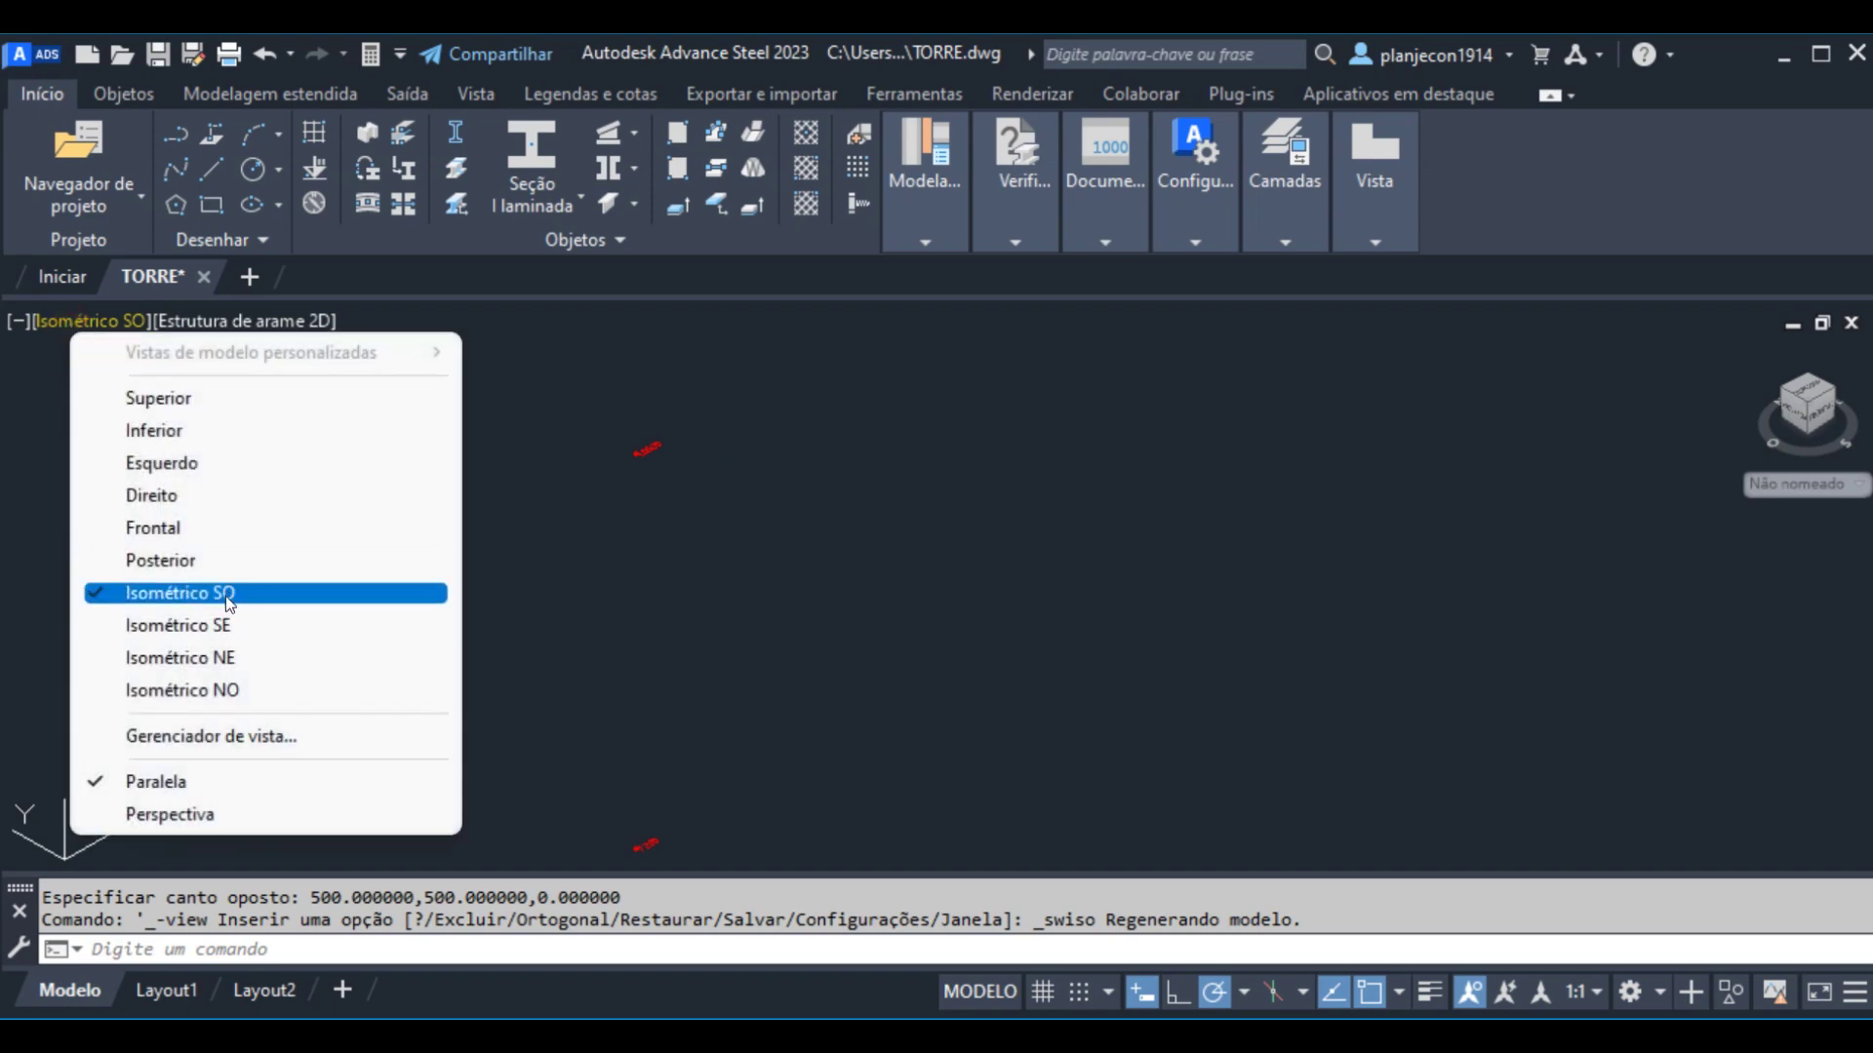
pyautogui.click(766, 556)
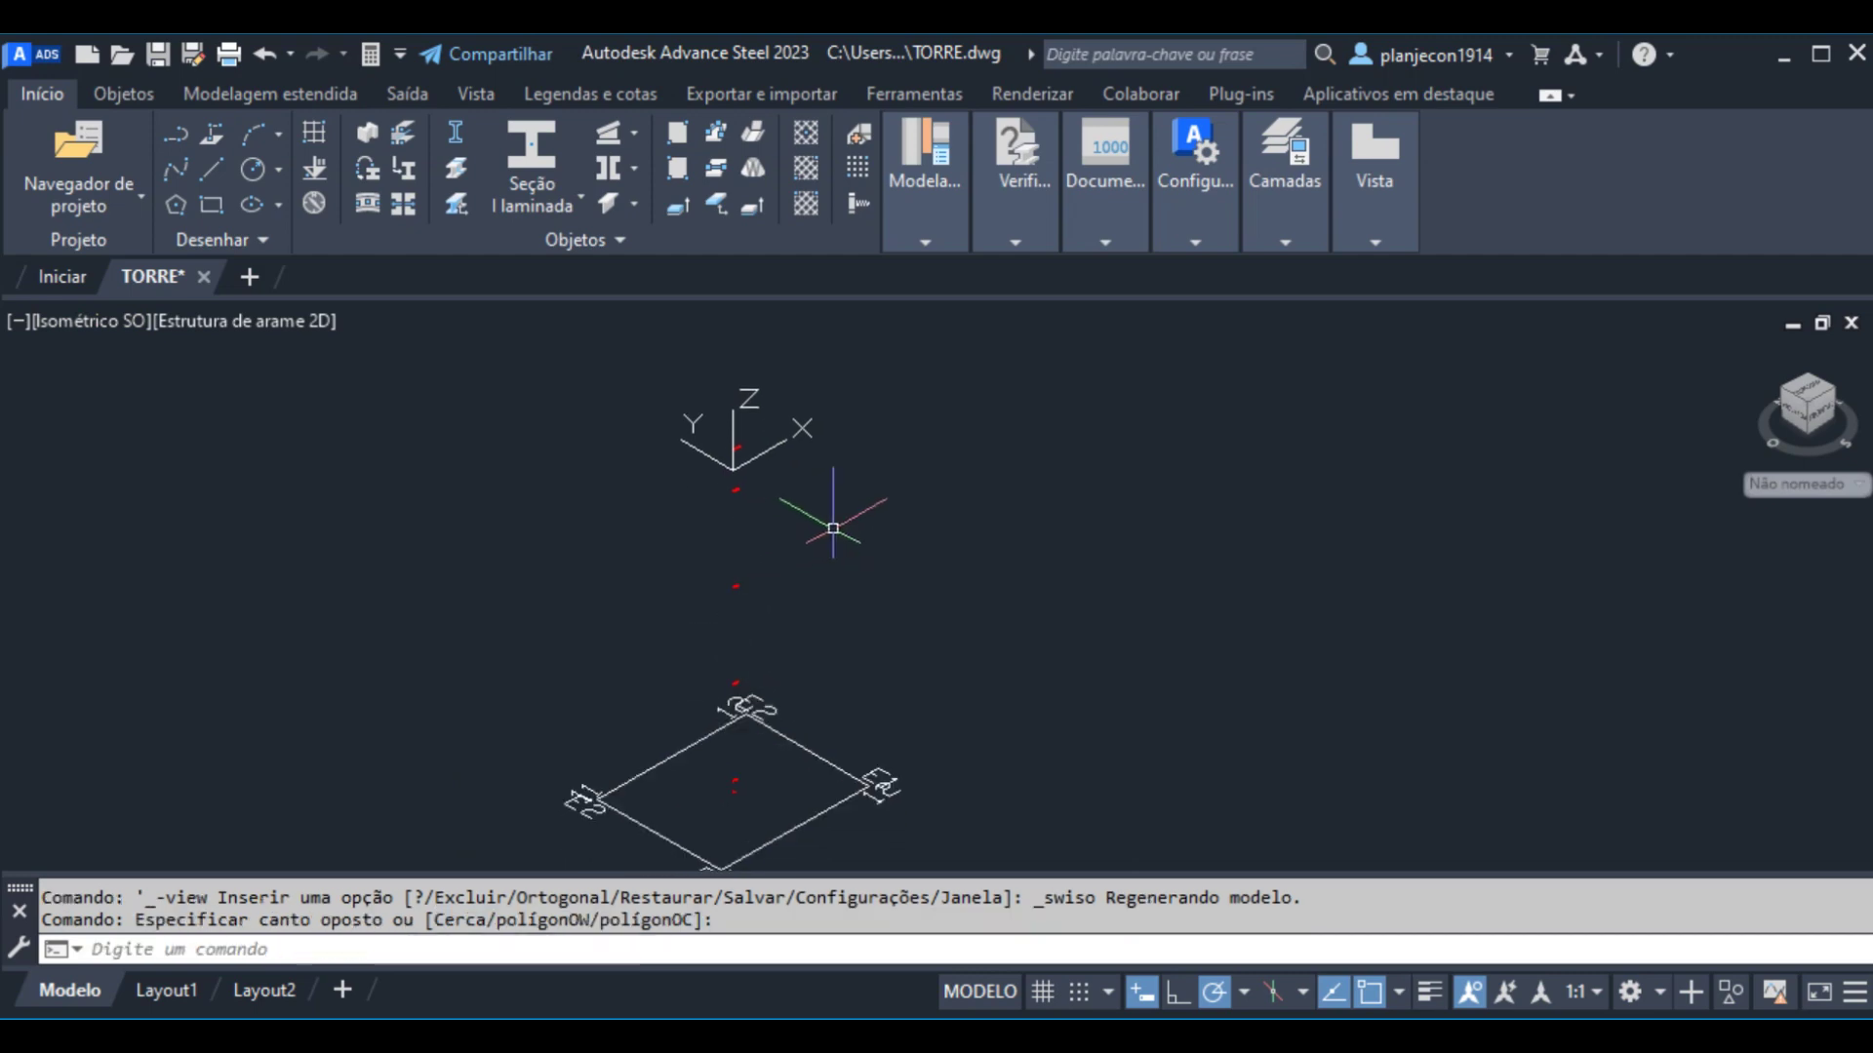
# - Examine the red elevation markers of the lower building levels
pyautogui.scroll(6, 815, 656)
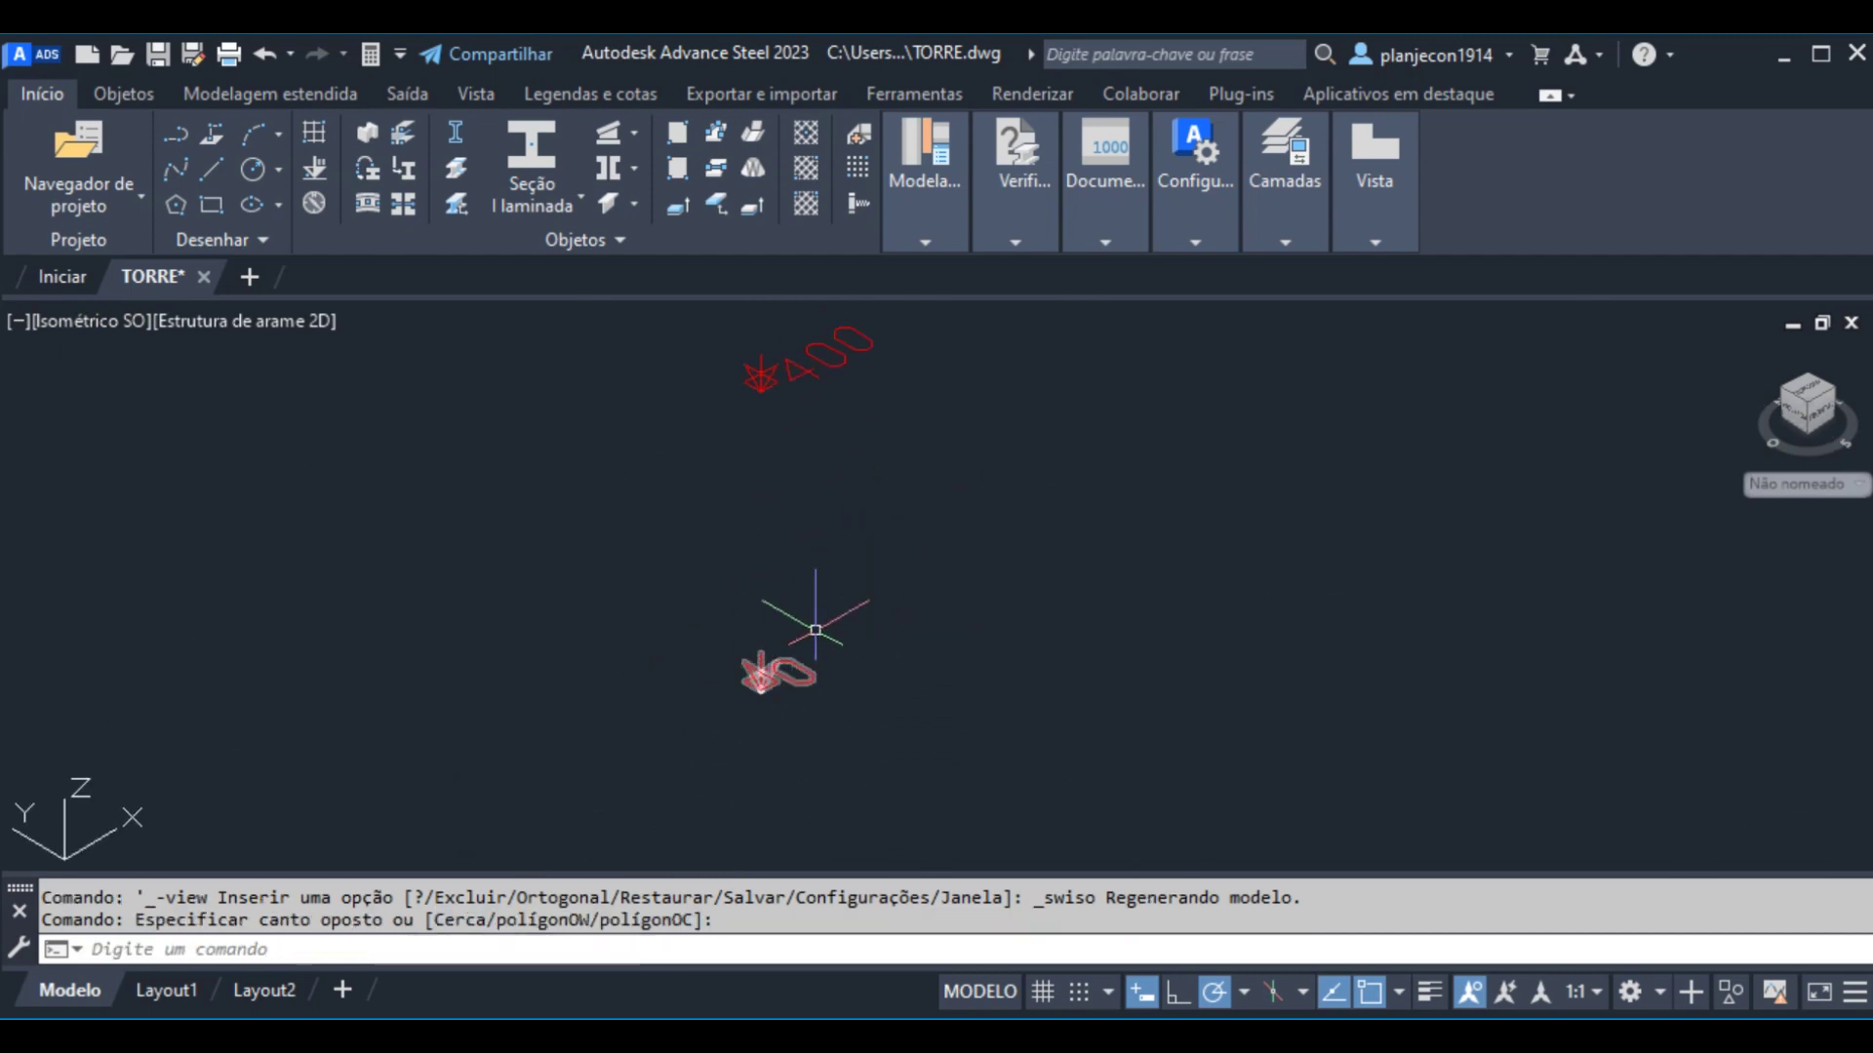
pyautogui.scroll(-5, 816, 630)
pyautogui.scroll(6, 688, 390)
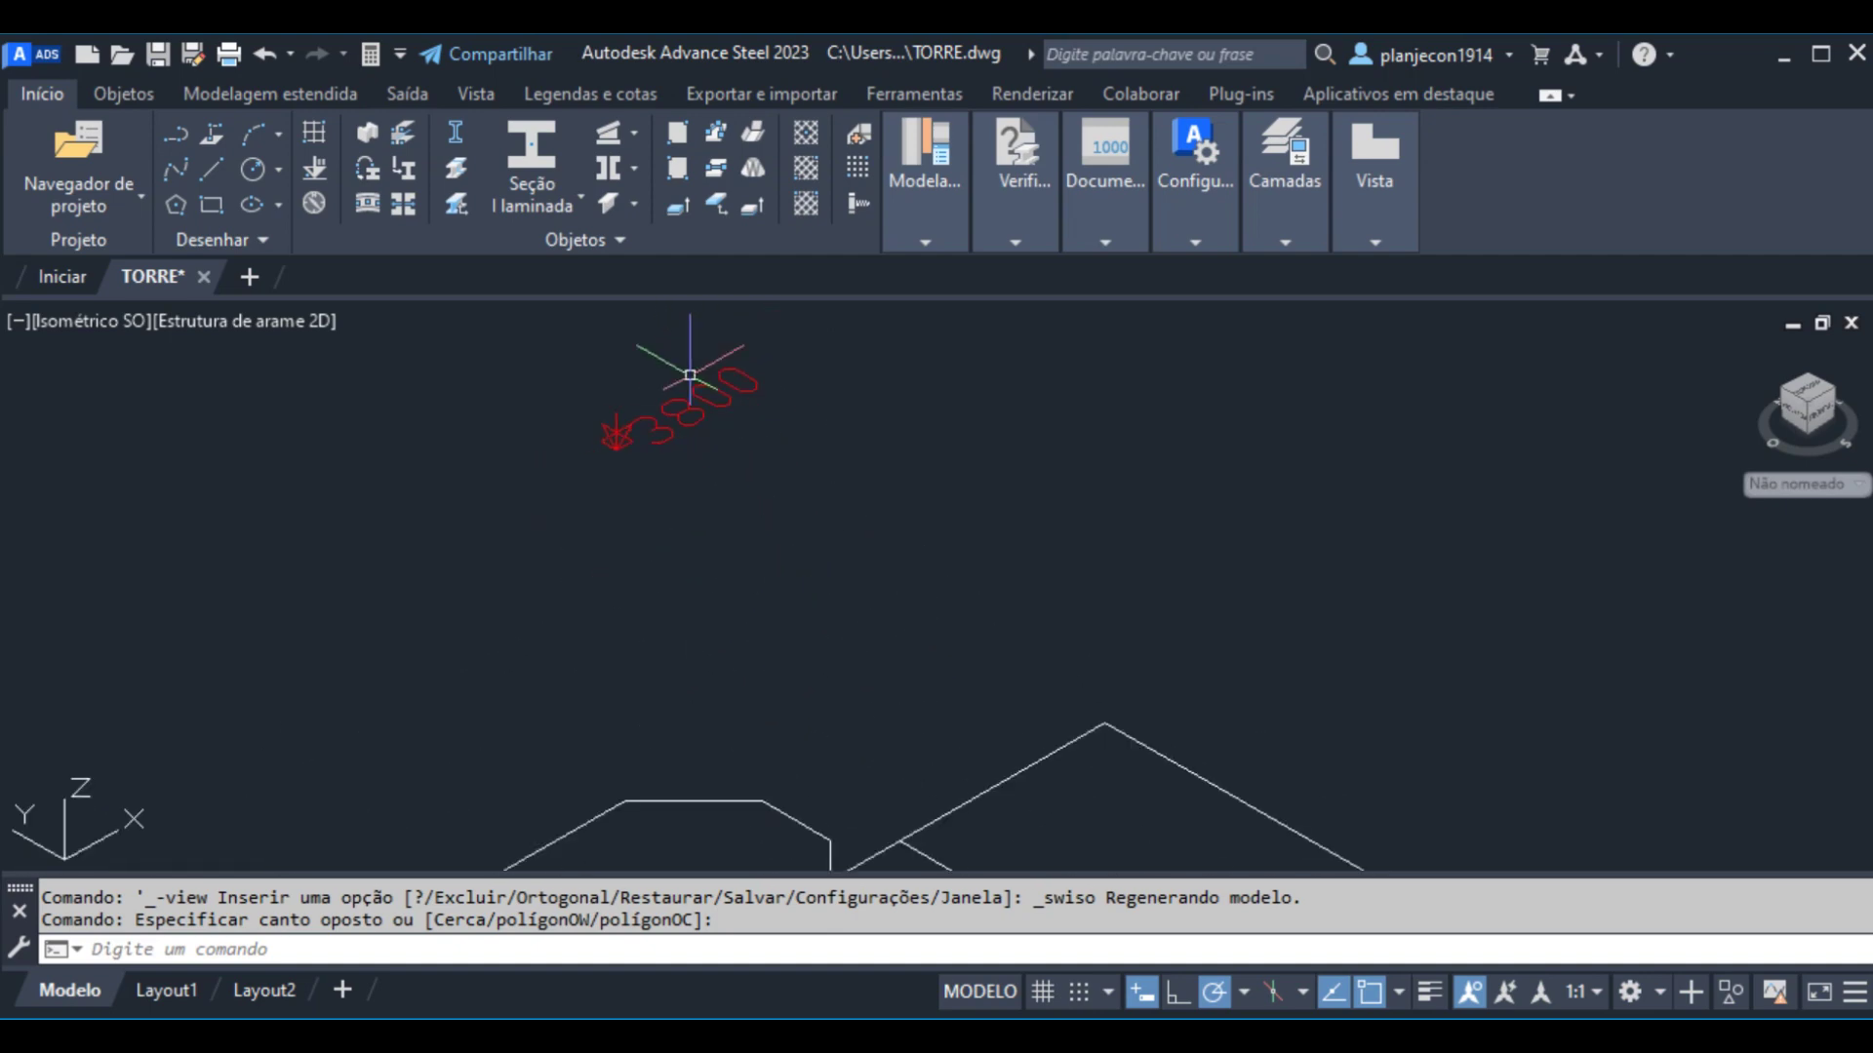
# - Examine the red elevation markers of the upper tower levels one by one, up to the topmost marker
pyautogui.scroll(-5, 690, 374)
pyautogui.scroll(-2, 711, 681)
pyautogui.moveTo(682, 322); pyautogui.dragTo(720, 640, button='middle')
pyautogui.scroll(3, 406, 419)
pyautogui.moveTo(406, 418); pyautogui.dragTo(602, 842, button='middle')
pyautogui.scroll(-2, 661, 489)
pyautogui.scroll(2, 660, 518)
pyautogui.scroll(-2, 619, 389)
pyautogui.moveTo(619, 389); pyautogui.dragTo(691, 442, button='middle')
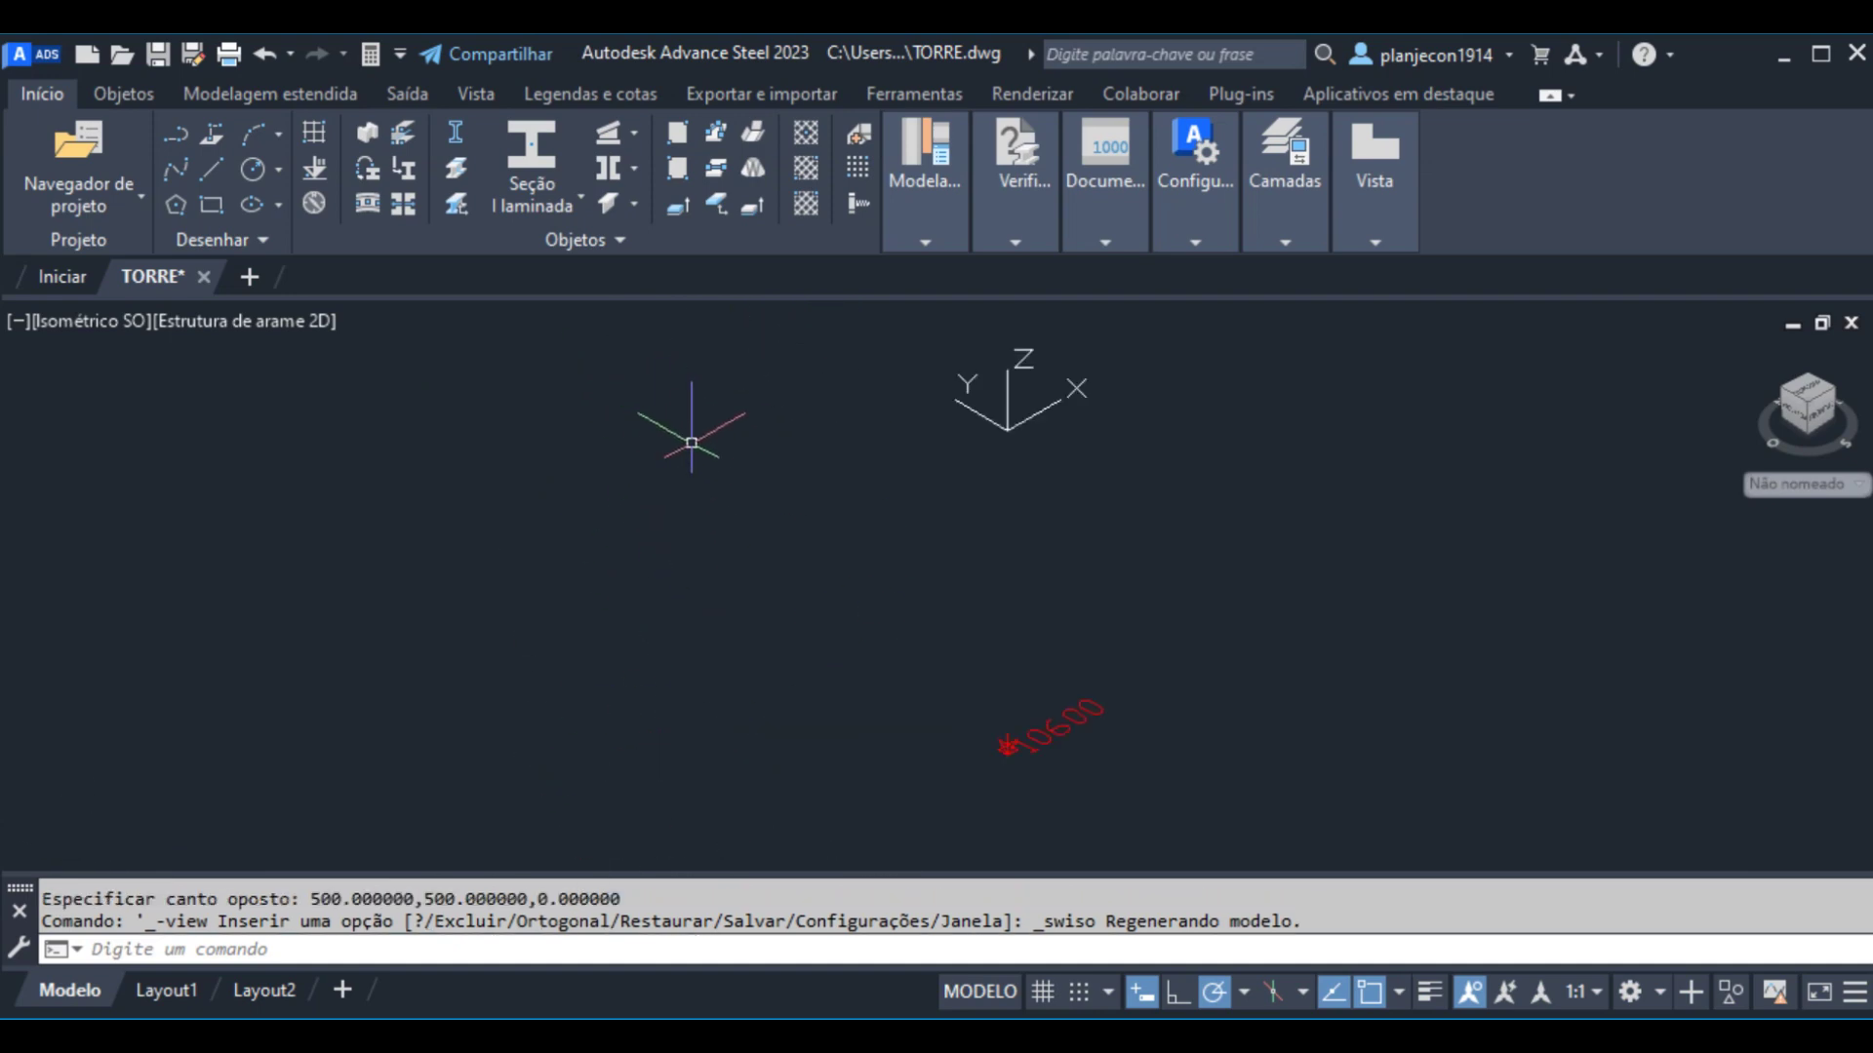
pyautogui.moveTo(505, 597); pyautogui.dragTo(317, 854, button='middle')
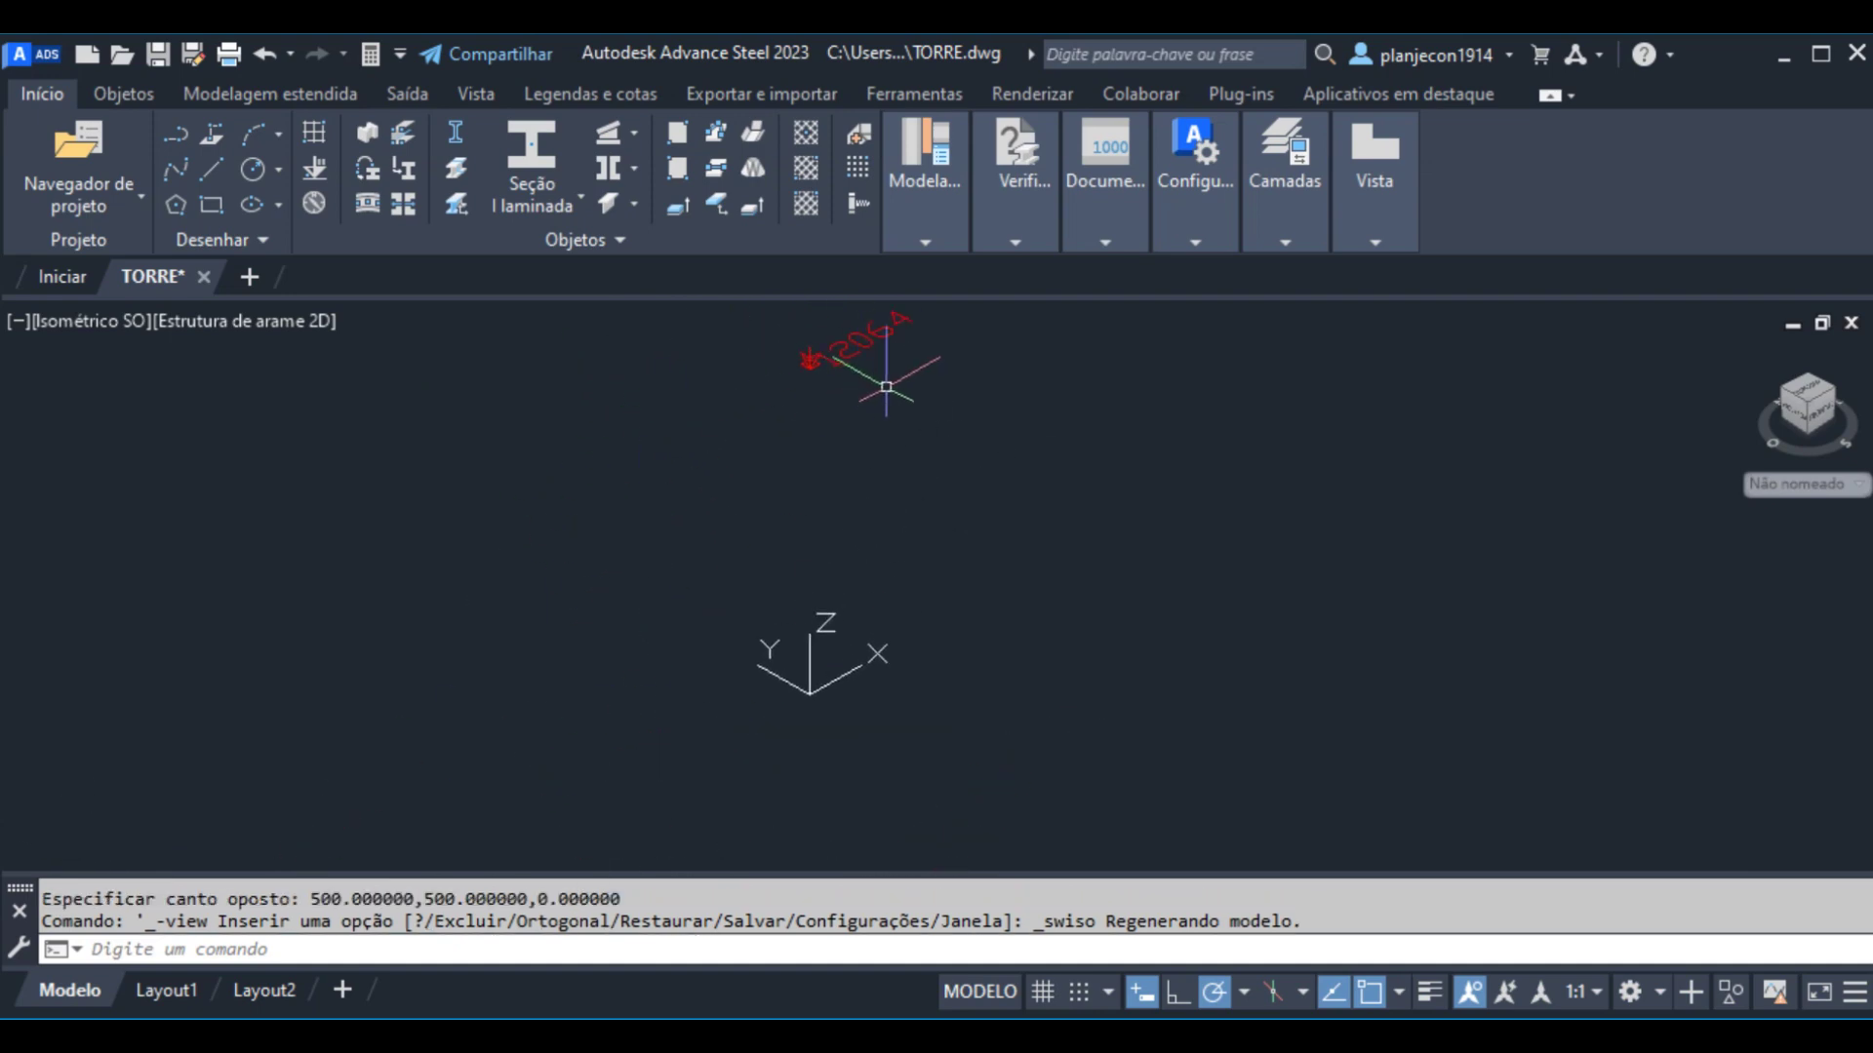
# - Examine the whole building grid together with the full stack of elevation markers in the isometric view
pyautogui.scroll(-2, 887, 388)
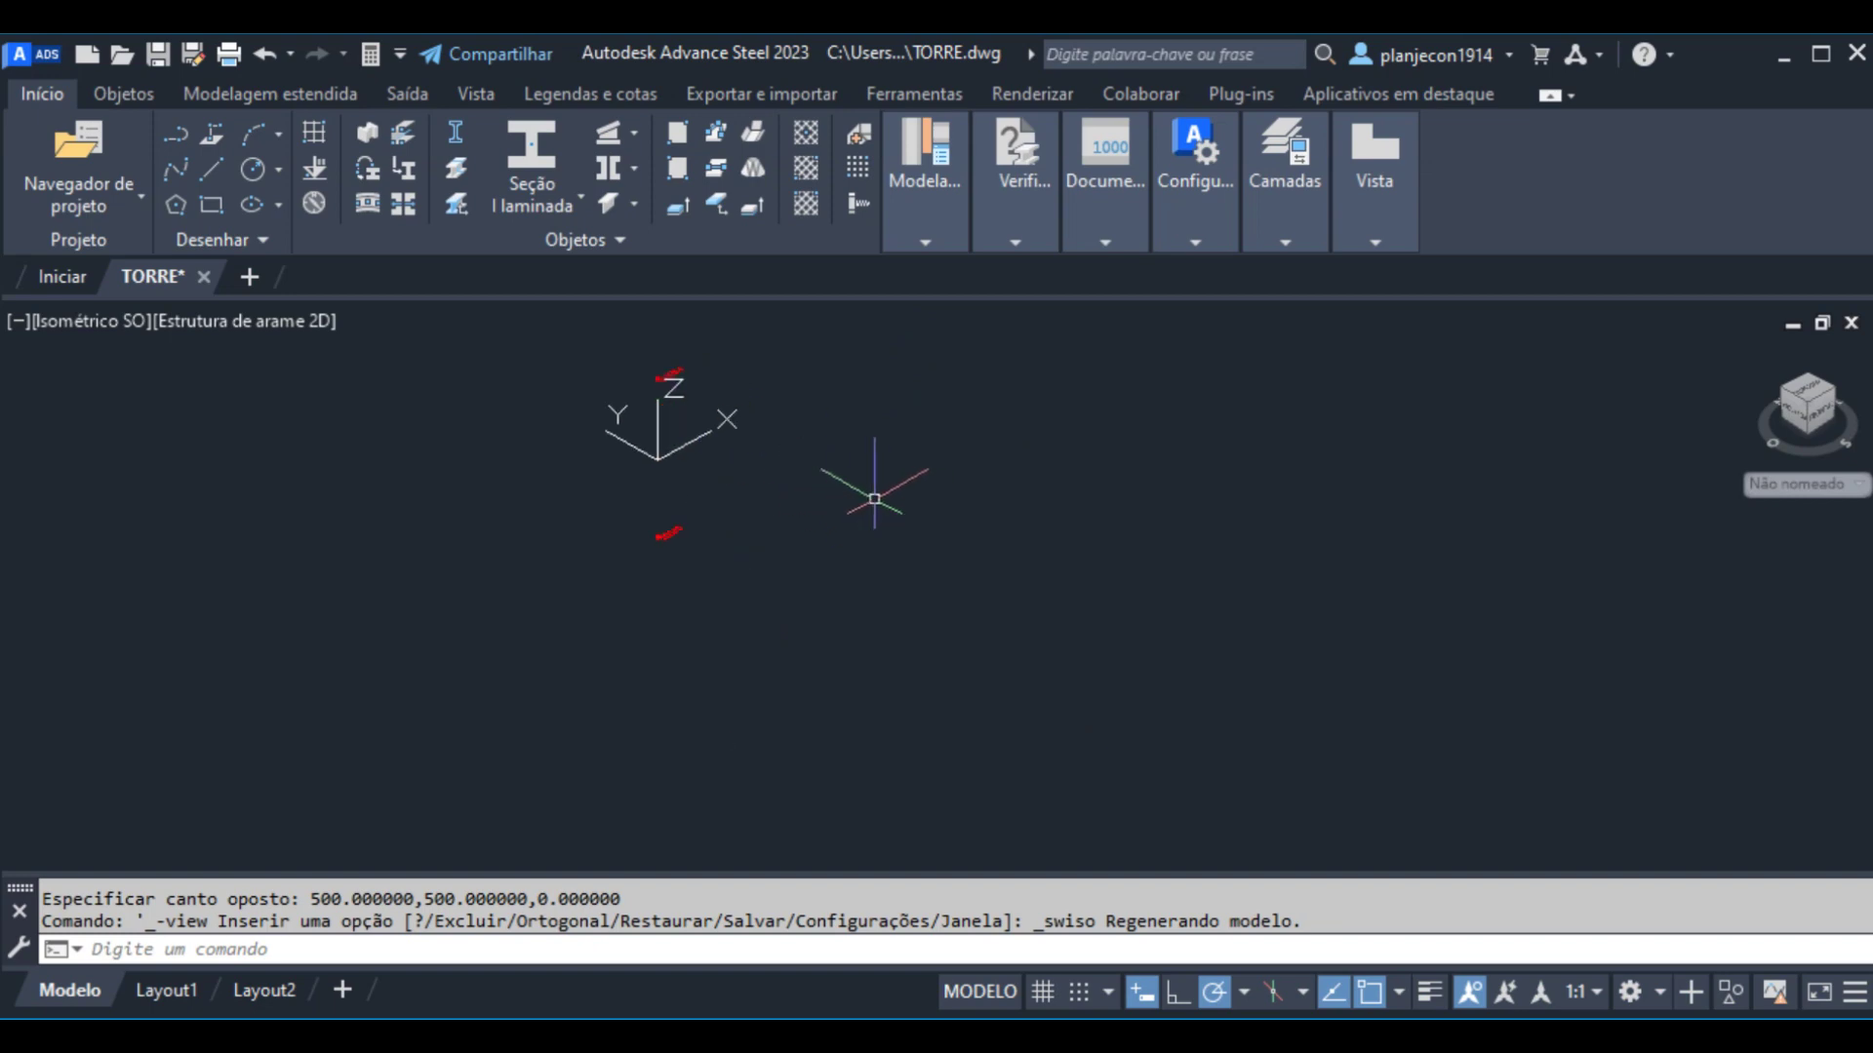
pyautogui.scroll(-2, 886, 501)
pyautogui.scroll(-2, 865, 535)
pyautogui.moveTo(865, 536); pyautogui.dragTo(794, 510, button='middle')
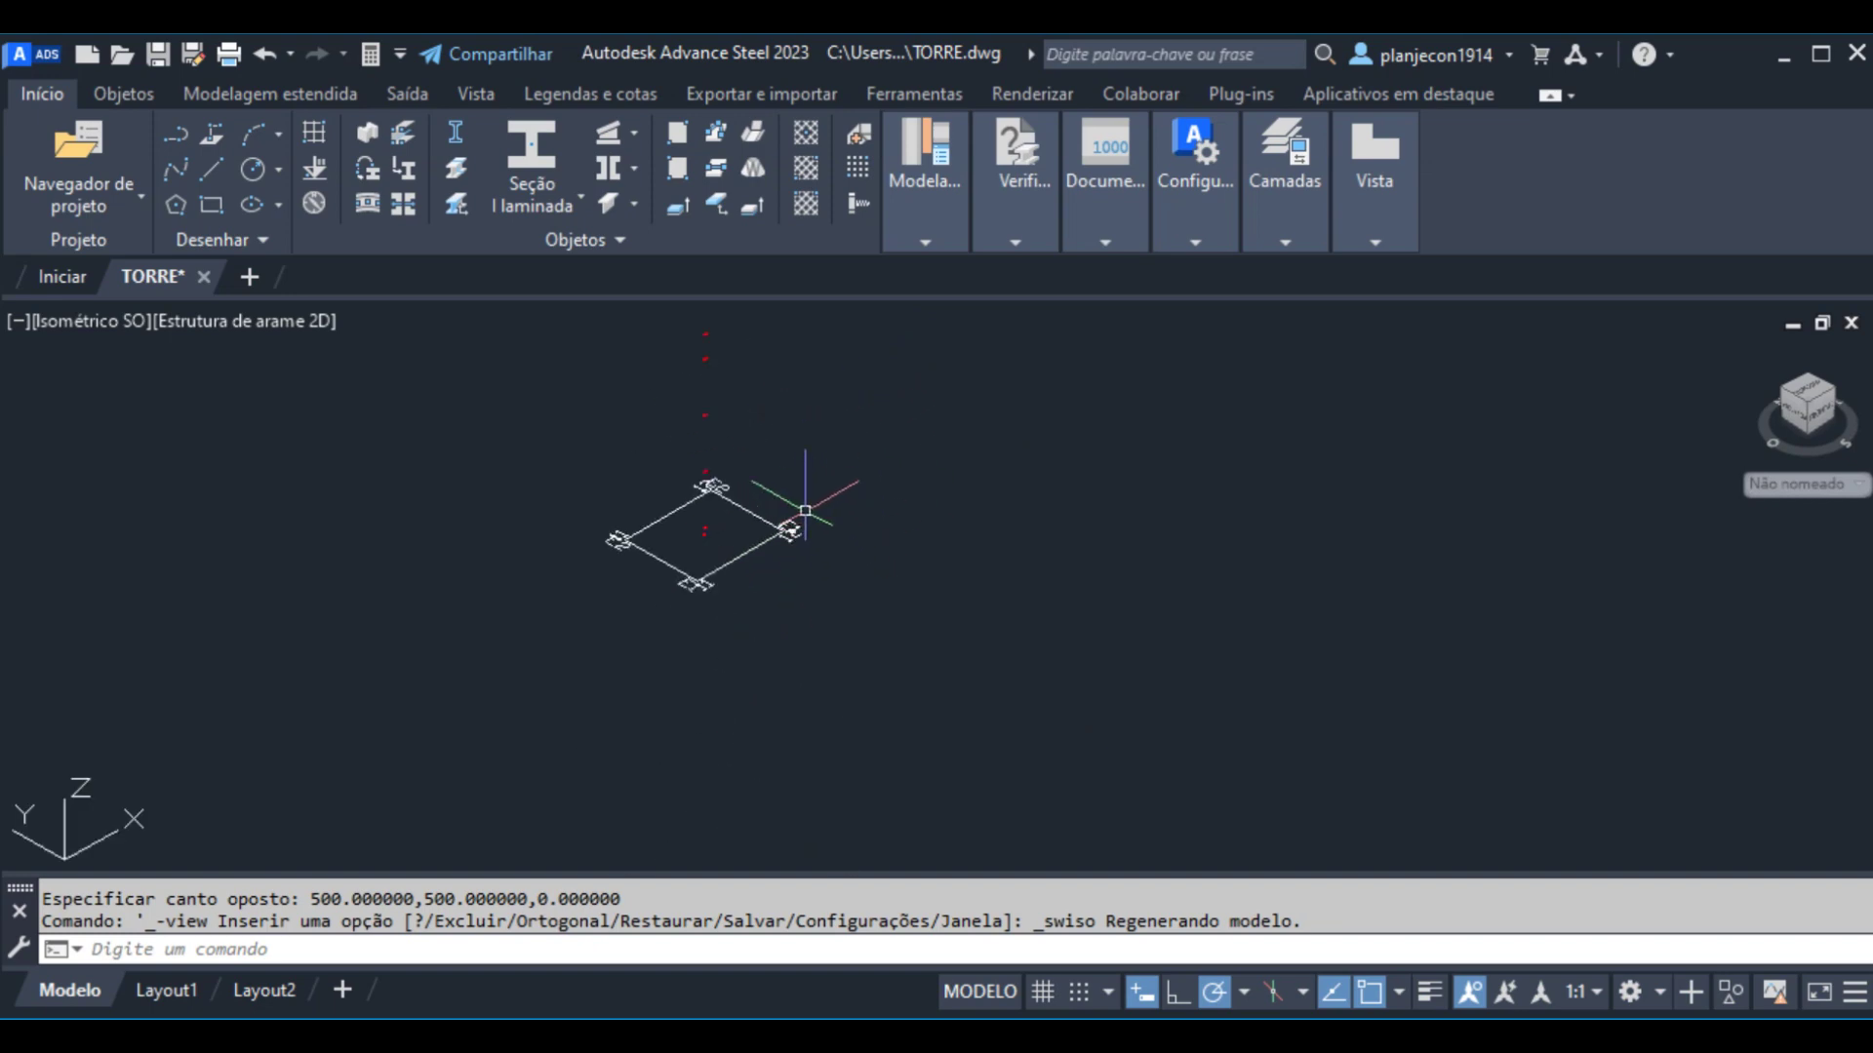
pyautogui.moveTo(818, 420); pyautogui.dragTo(825, 517, button='middle')
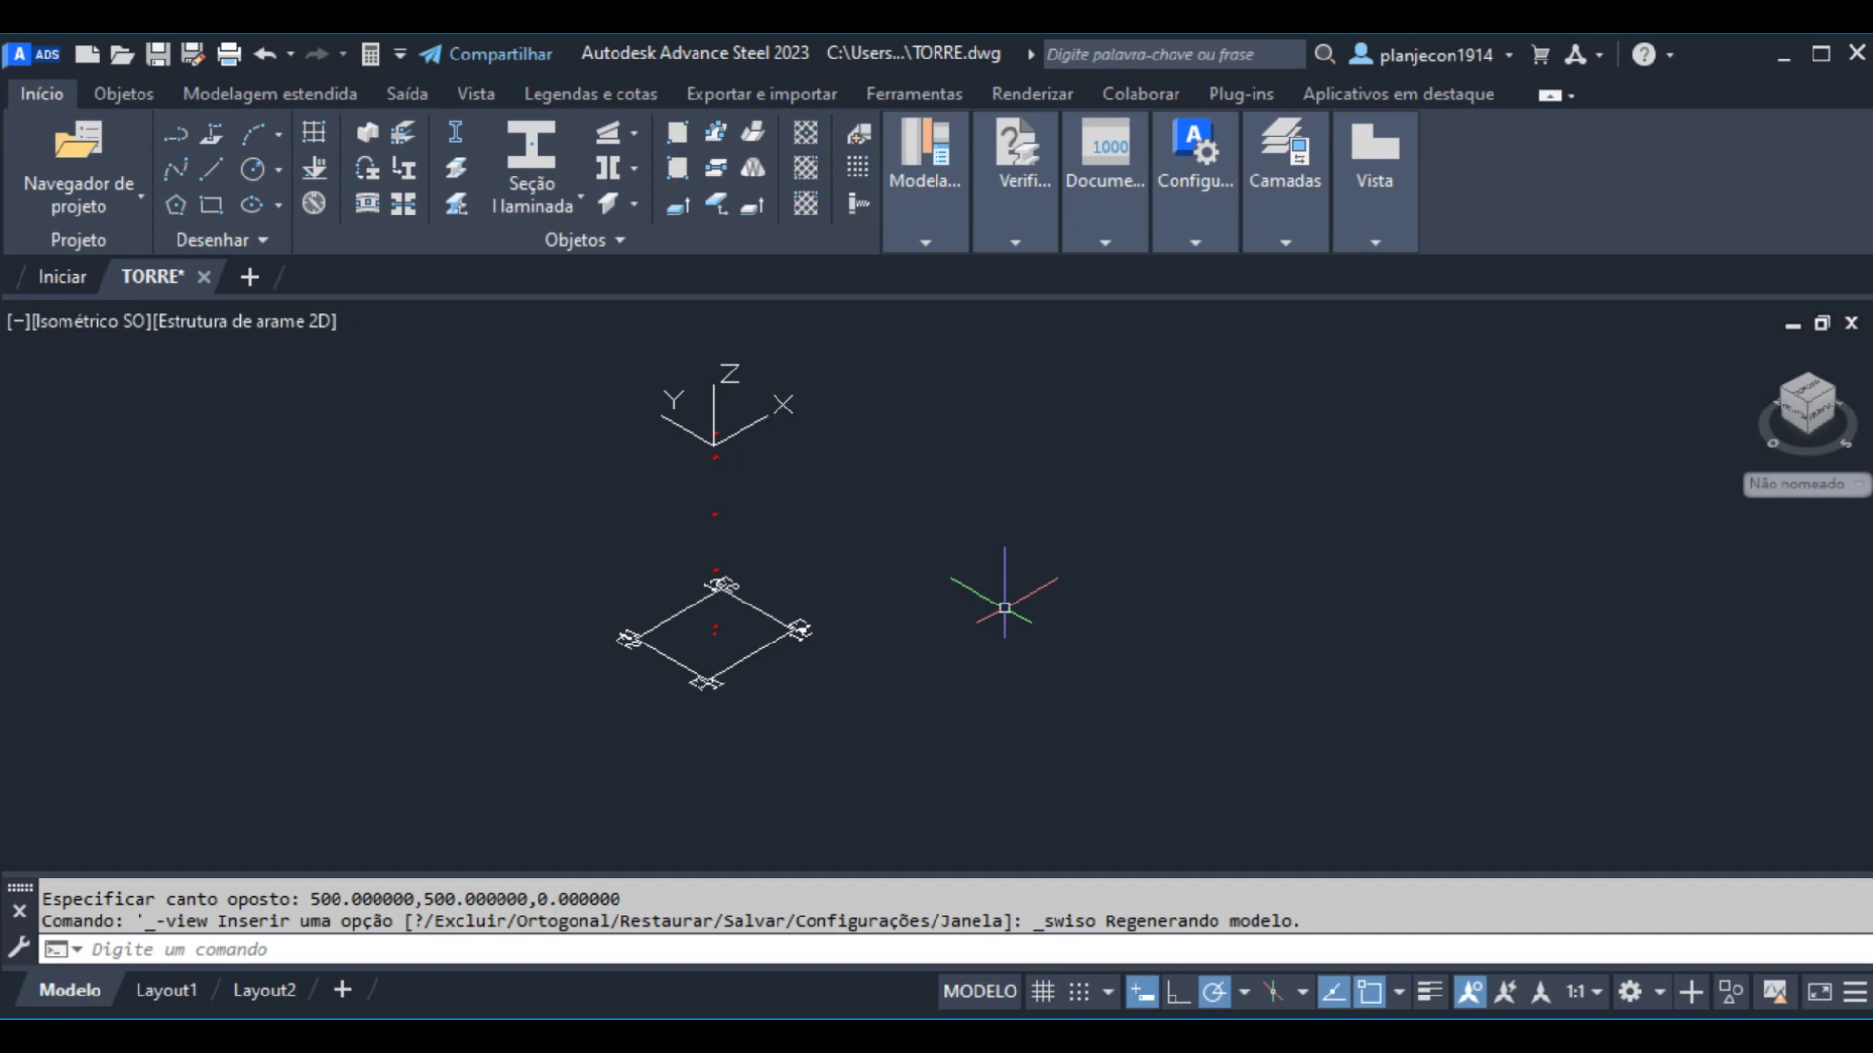
pyautogui.scroll(4, 807, 598)
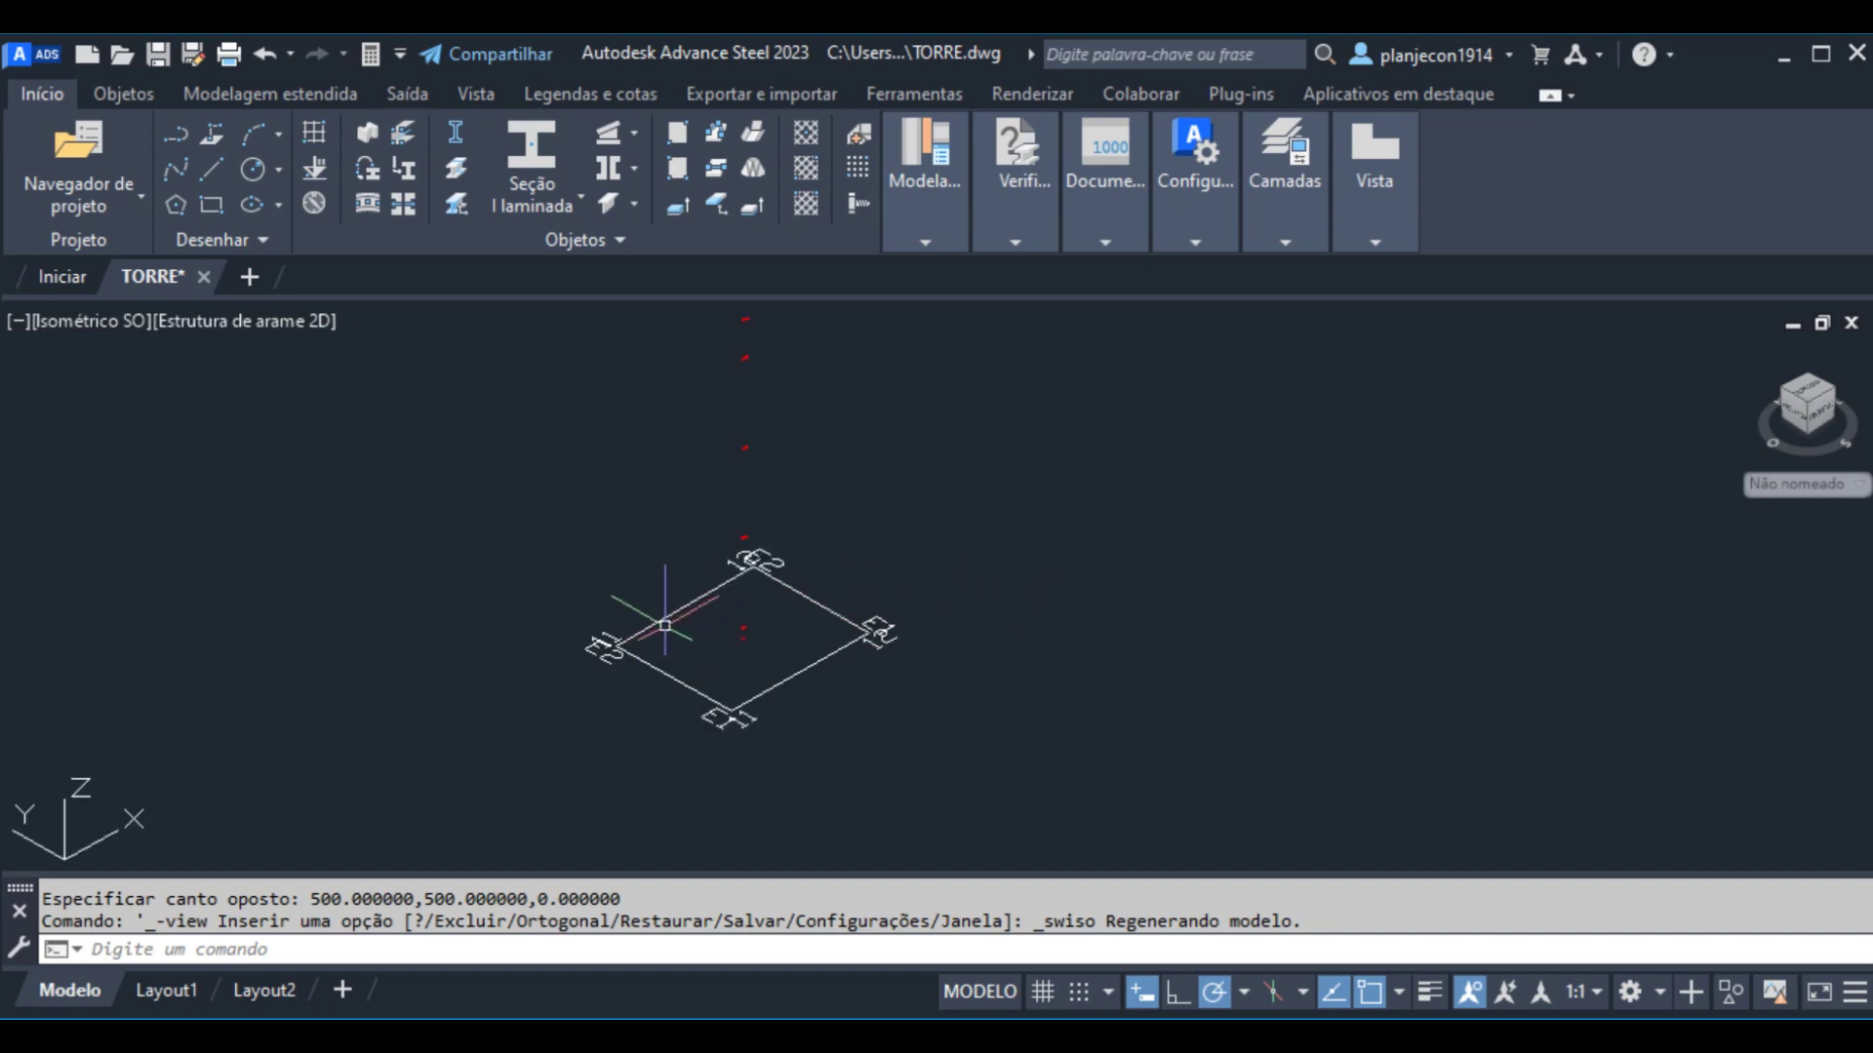
pyautogui.scroll(-2, 905, 625)
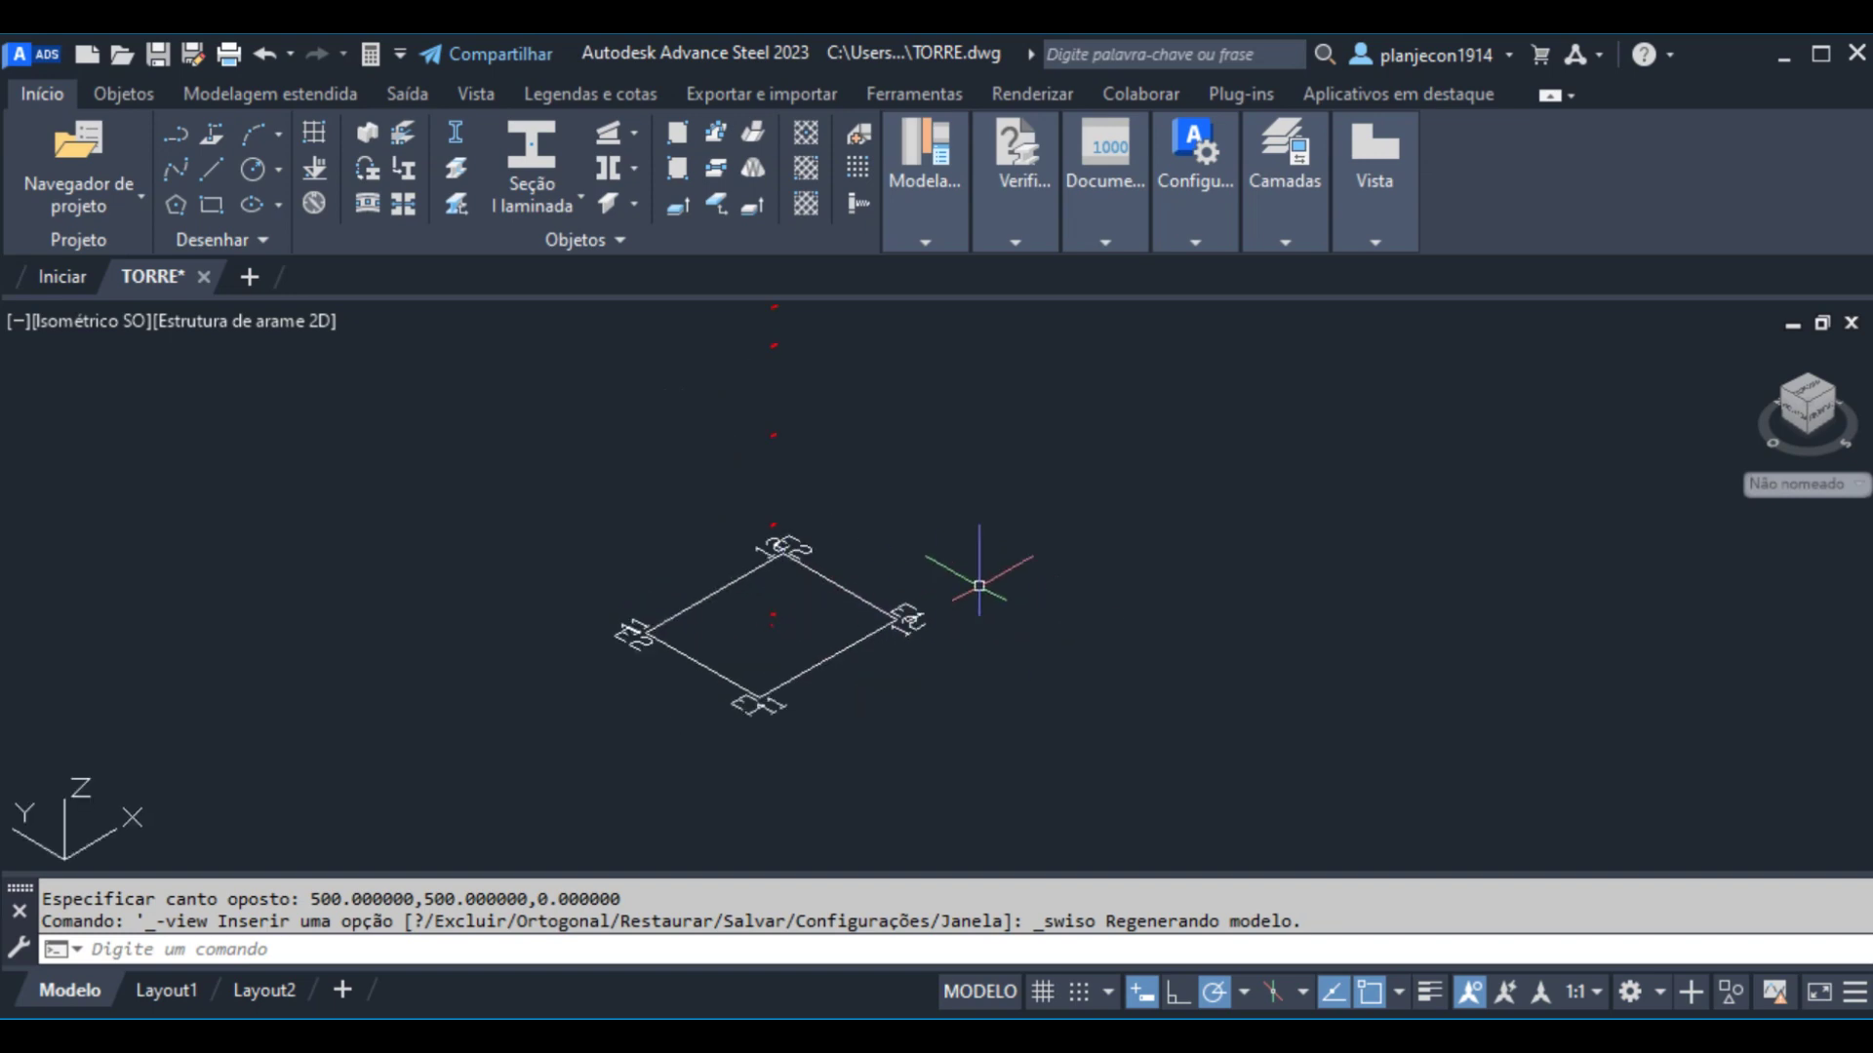